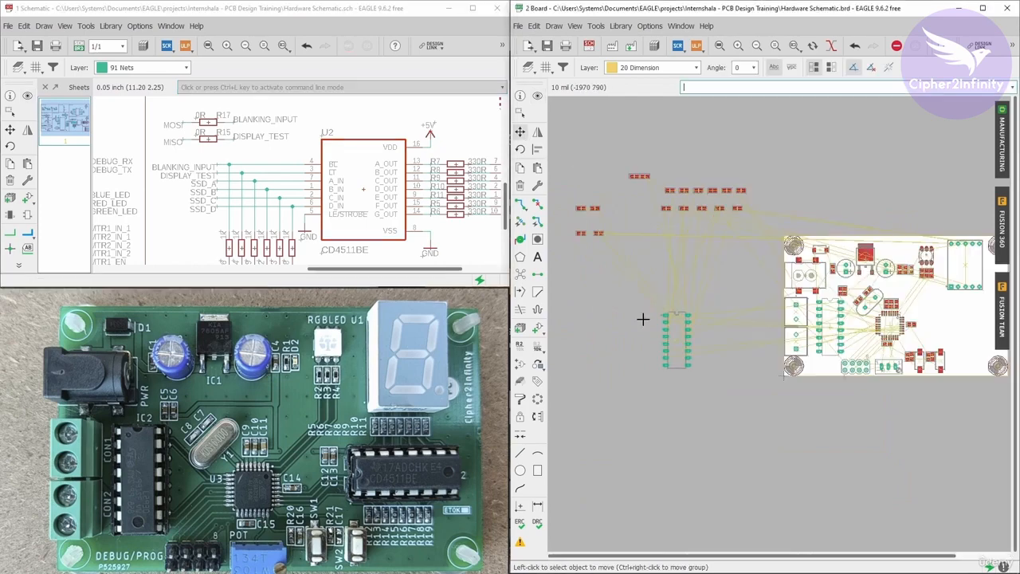
Move the CD4511BE decoder IC onto the board, rotating it horizontal, near the board's right side.
click(677, 340)
right_click(678, 339)
scroll(944, 315, up, 7)
click(788, 321)
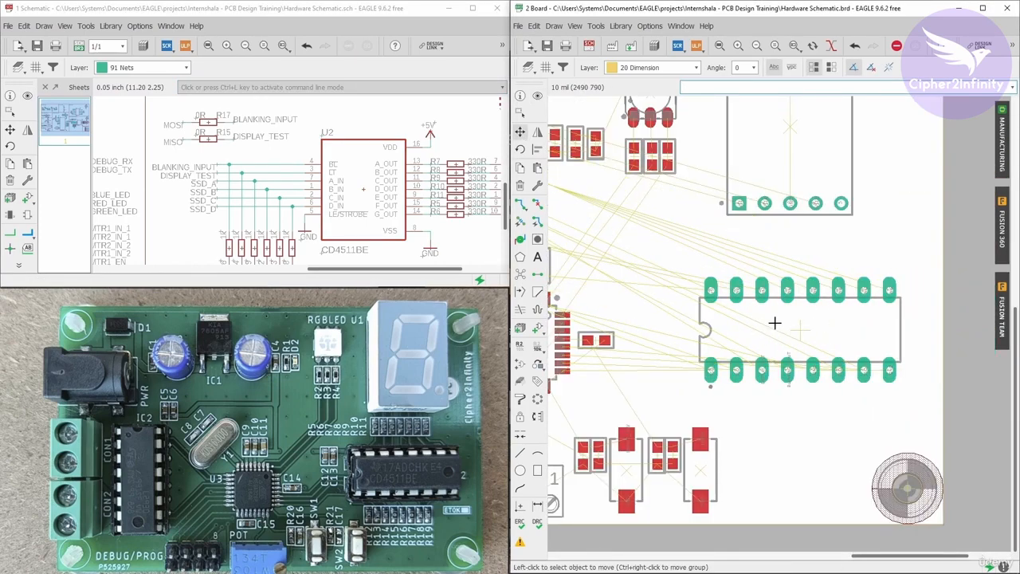
Inspect the board placement and locate the seven-segment 330R resistors by showing them from the schematic.
scroll(774, 322, down, 3)
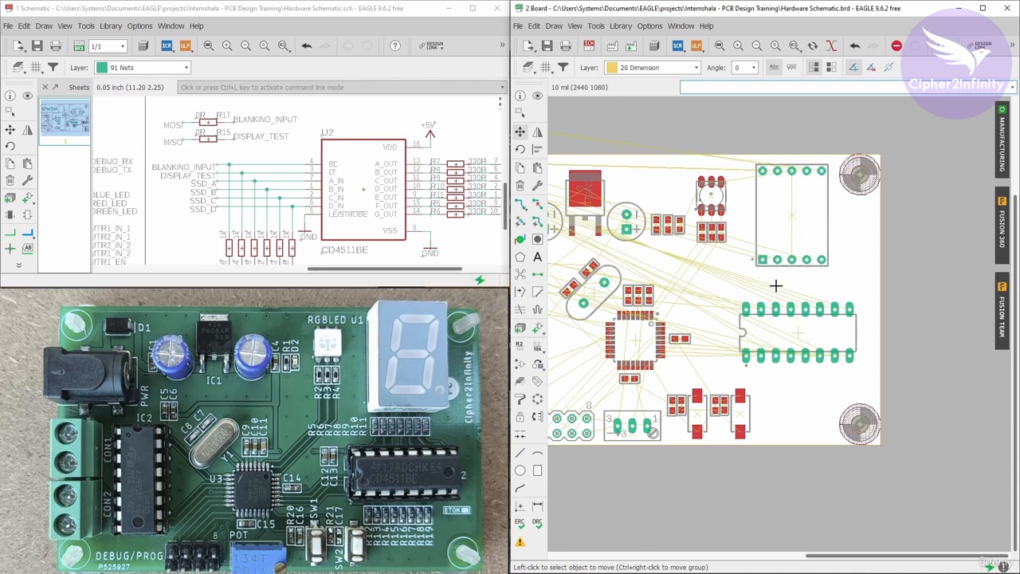
scroll(780, 290, down, 1)
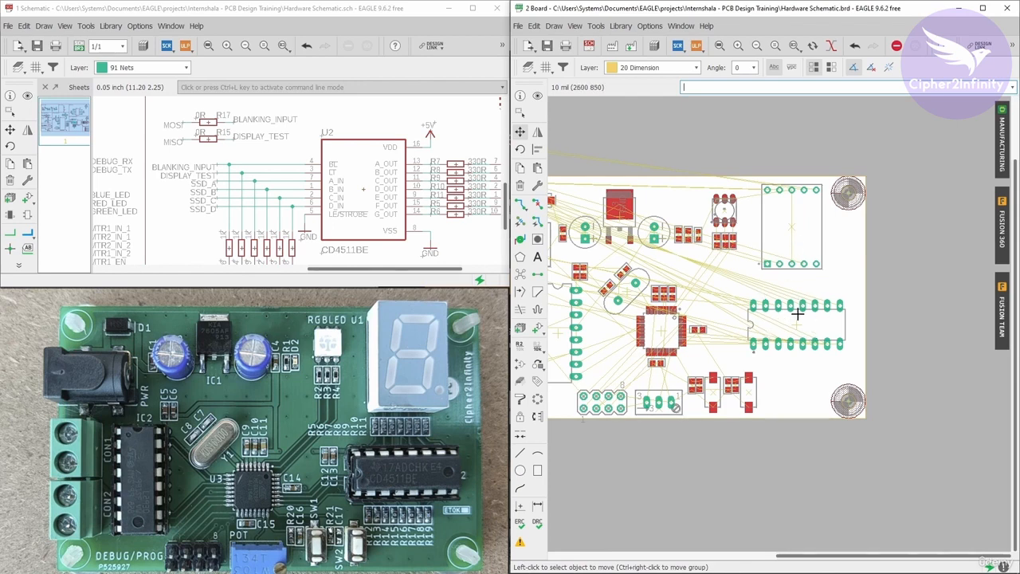
scroll(917, 319, down, 2)
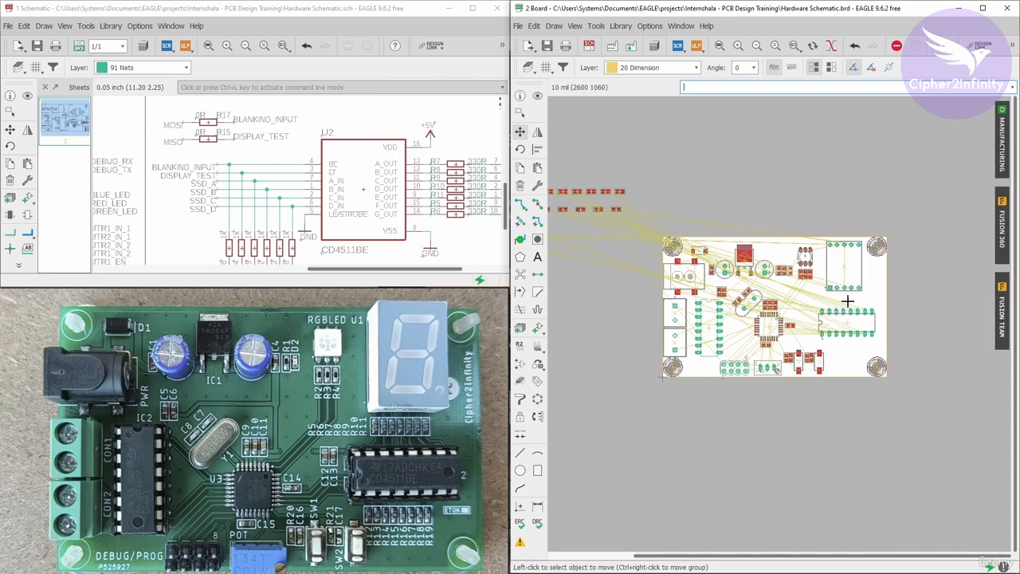
scroll(861, 325, up, 2)
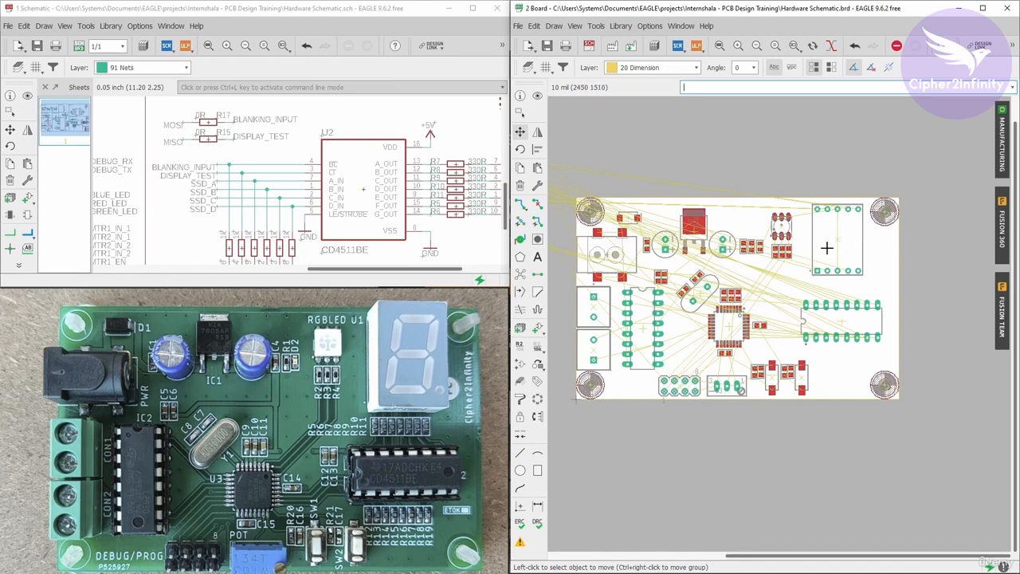
scroll(859, 319, up, 2)
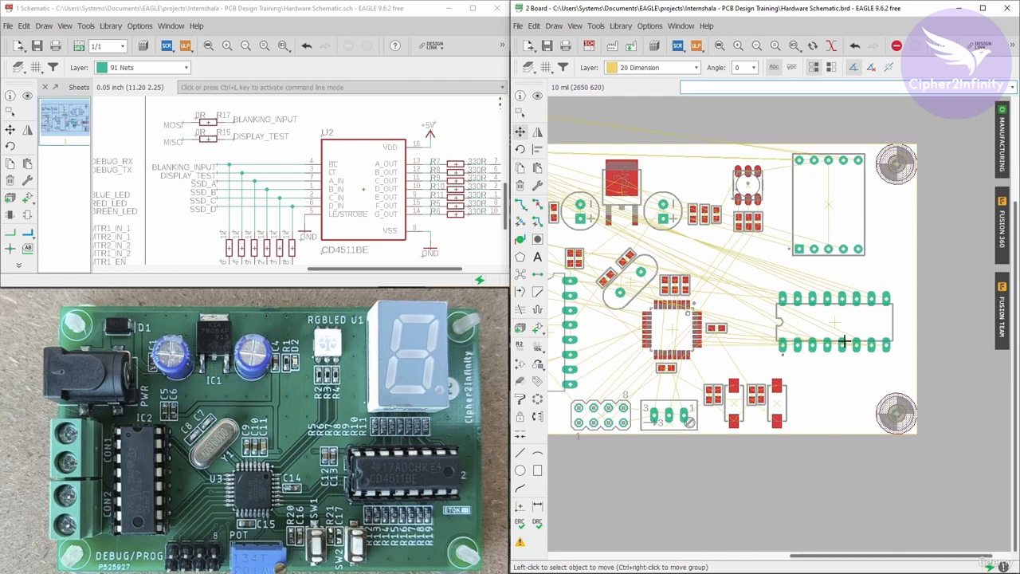
scroll(886, 332, down, 3)
click(27, 96)
scroll(184, 203, down, 4)
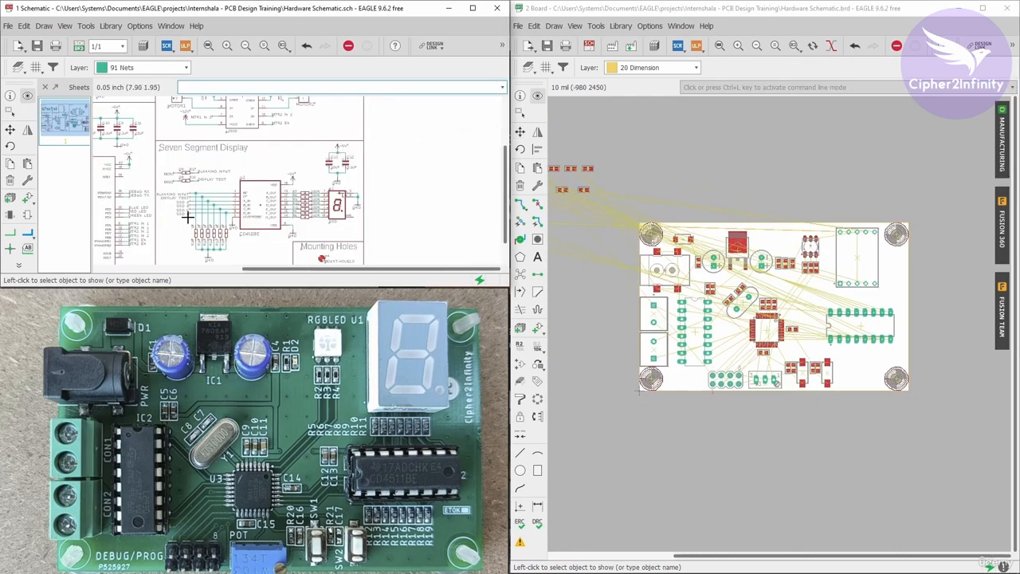
scroll(250, 215, up, 3)
scroll(335, 202, up, 2)
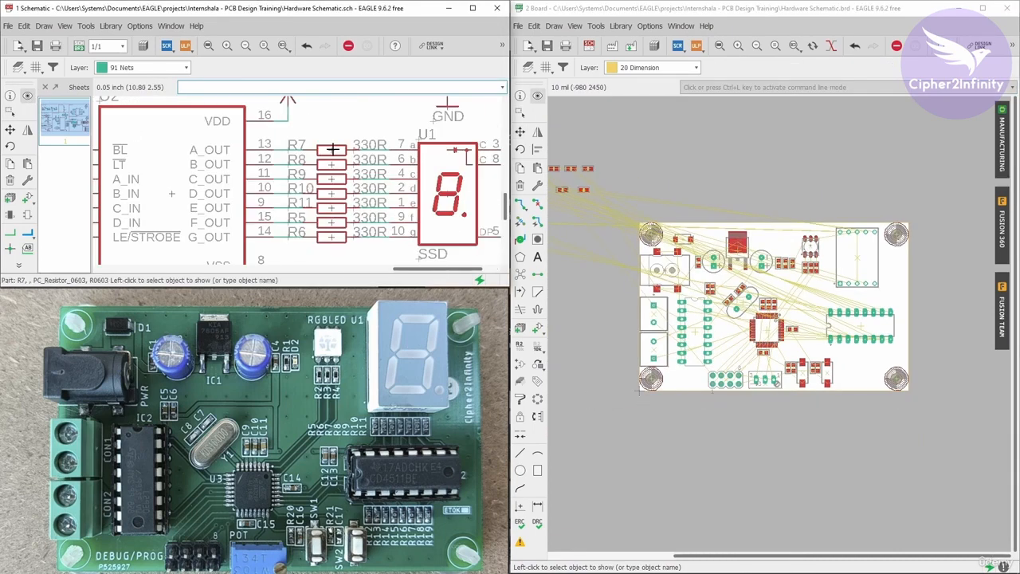
scroll(661, 214, down, 4)
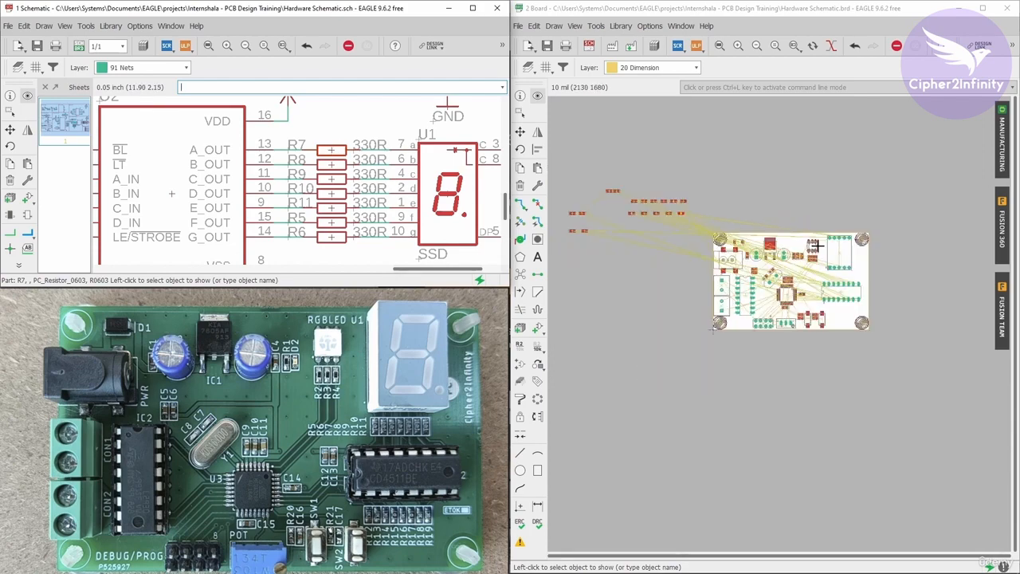
scroll(670, 214, up, 3)
Move resistor R7 from outside the board to just above the CD4511BE IC's pins.
click(520, 131)
scroll(686, 217, up, 4)
click(686, 216)
scroll(689, 206, down, 5)
scroll(701, 205, up, 6)
click(695, 206)
scroll(695, 206, down, 5)
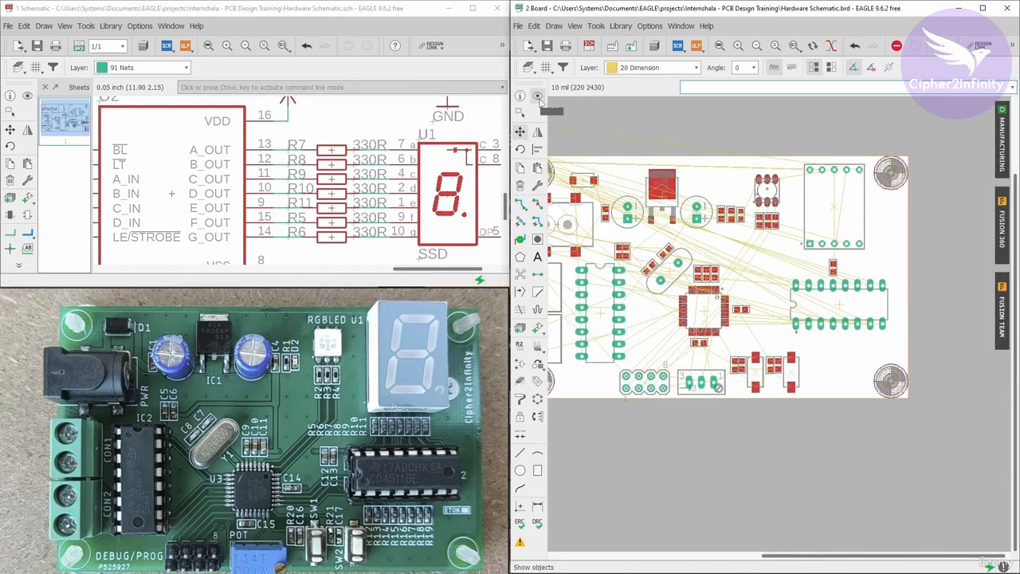
Show R8 from the schematic and move it onto the board beside R7 above the IC.
click(538, 95)
scroll(664, 202, down, 3)
click(346, 166)
scroll(630, 189, up, 5)
click(520, 131)
click(636, 194)
scroll(638, 194, down, 5)
scroll(829, 269, up, 8)
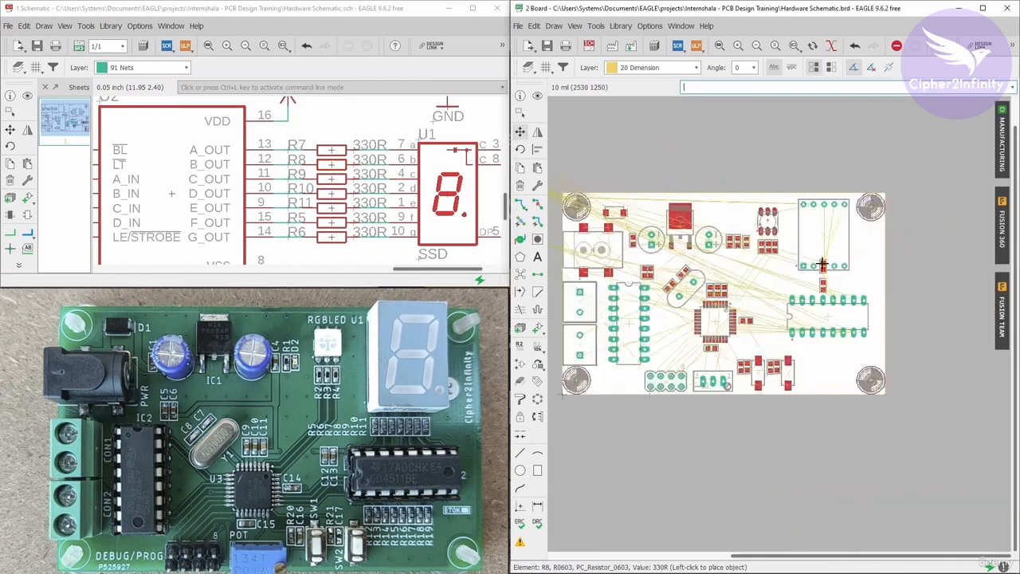
click(738, 321)
scroll(754, 319, down, 4)
Show R9 from the schematic and move it into the resistor row above the IC.
click(537, 96)
click(343, 179)
scroll(666, 231, down, 5)
scroll(586, 225, up, 5)
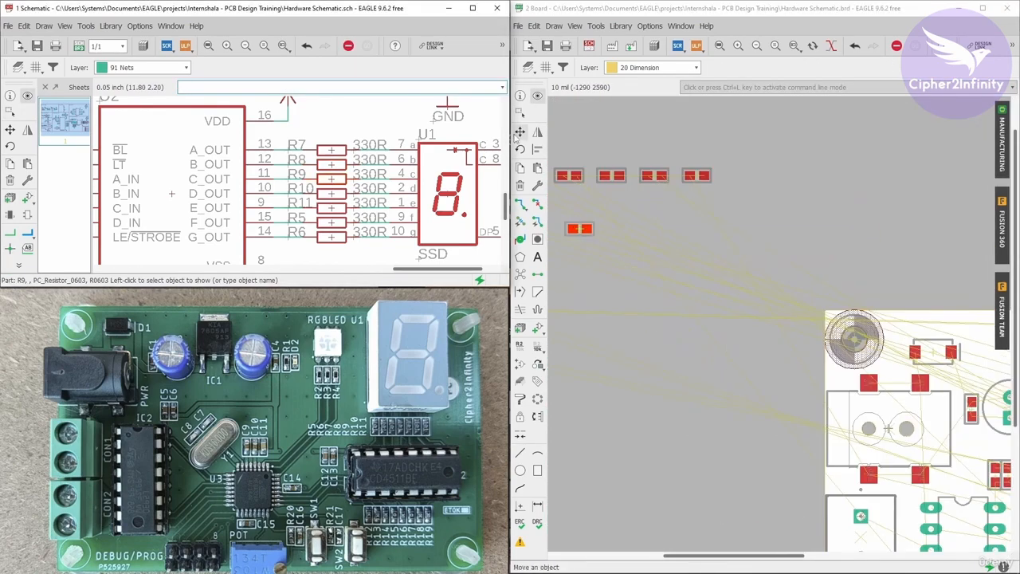
click(520, 131)
click(581, 228)
scroll(580, 222, down, 5)
scroll(688, 255, up, 8)
click(694, 287)
scroll(685, 284, down, 5)
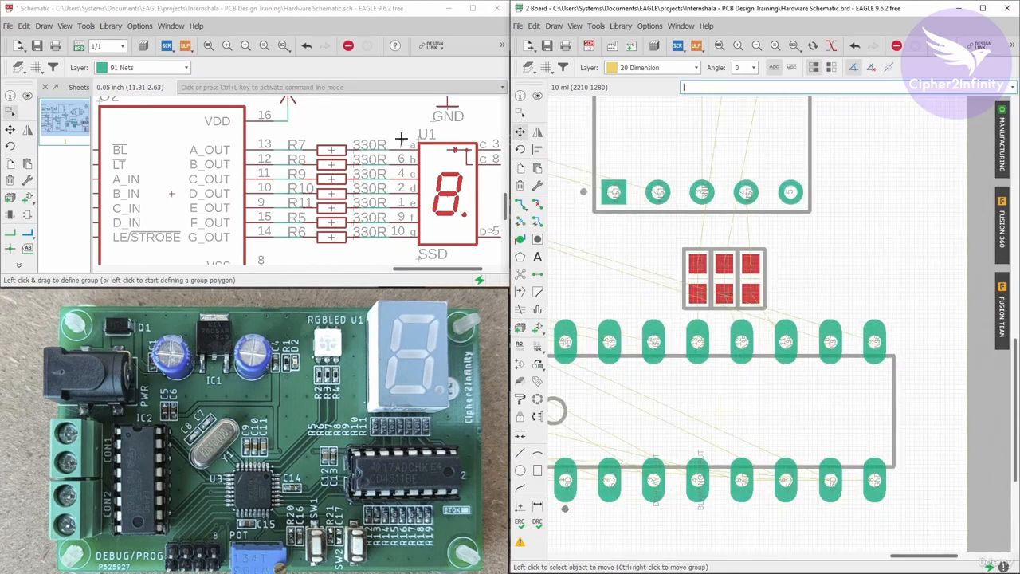
Show R10 from the schematic and move it, rotated vertical, into the resistor row above the IC.
click(537, 96)
click(343, 194)
scroll(771, 265, up, 5)
scroll(770, 265, down, 5)
scroll(751, 212, up, 8)
click(520, 132)
click(661, 230)
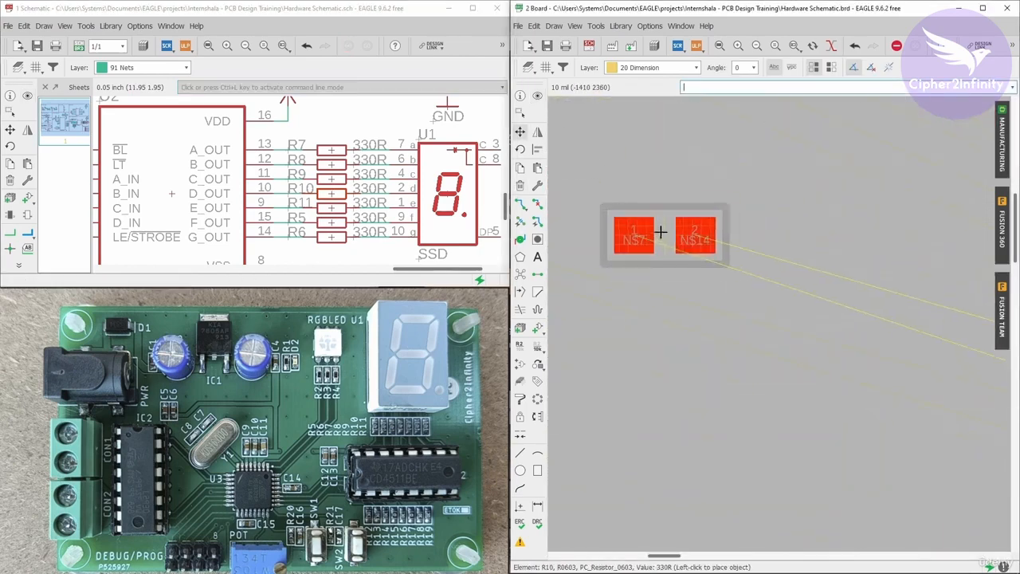
scroll(661, 230, down, 8)
scroll(807, 284, up, 8)
right_click(801, 295)
click(774, 316)
scroll(773, 314, down, 5)
Show R11 from the schematic and move it, rotated vertical, into the resistor row above the IC.
click(537, 96)
click(331, 208)
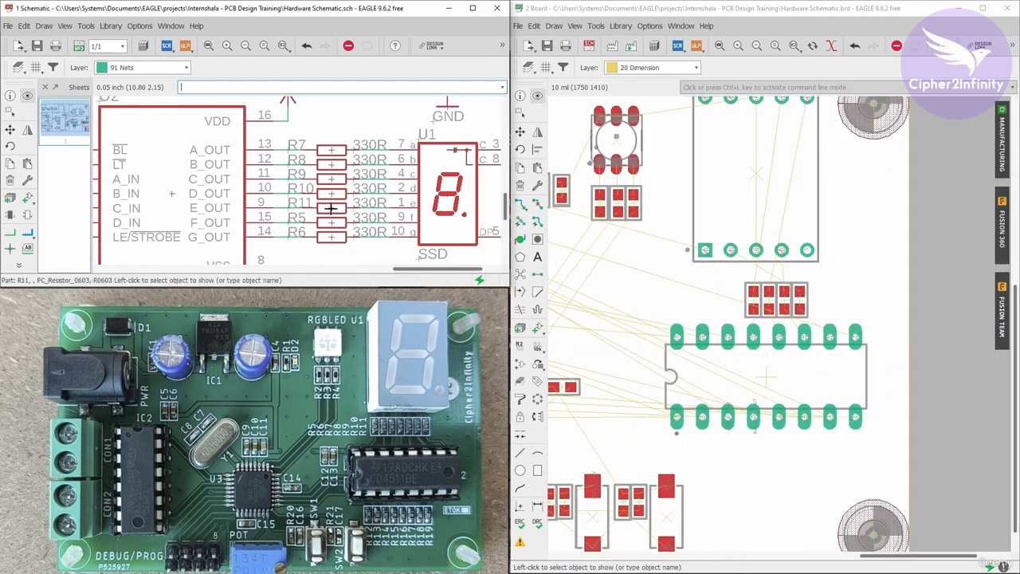
scroll(638, 277, down, 5)
scroll(715, 268, up, 7)
click(519, 132)
click(647, 252)
scroll(645, 254, down, 8)
scroll(873, 318, up, 8)
scroll(828, 269, up, 4)
right_click(806, 260)
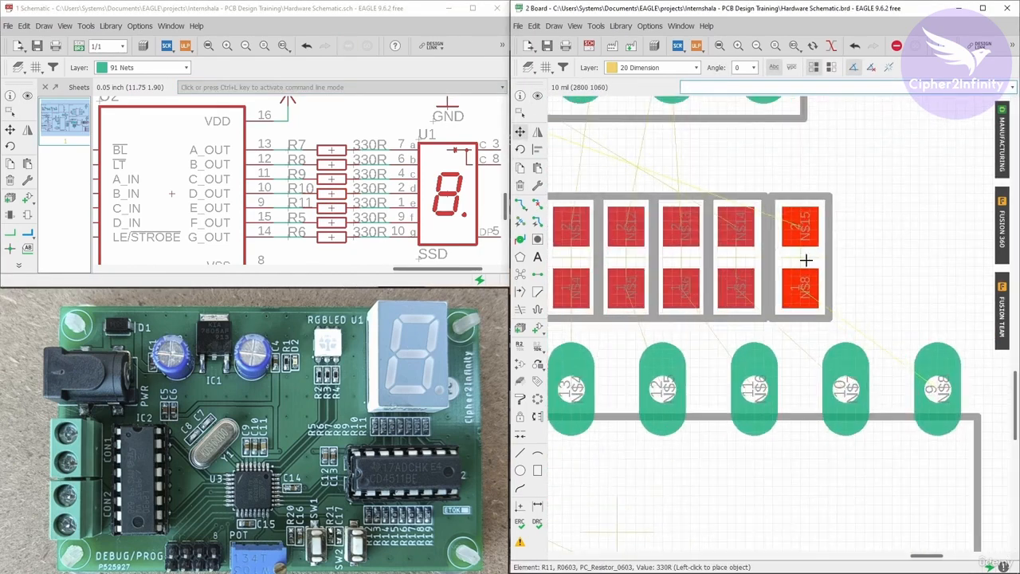
click(800, 258)
scroll(847, 291, down, 7)
Show each 330R resistor from R7 to R5 in the schematic to check their board positions.
click(538, 96)
middle_drag(332, 150, 320, 135)
click(321, 136)
click(322, 150)
click(322, 166)
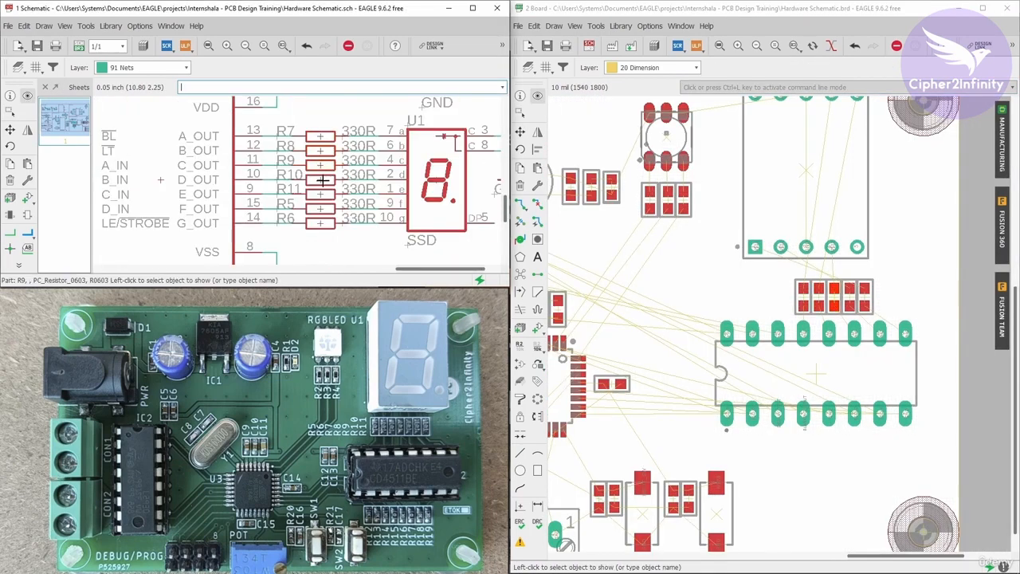
click(322, 181)
click(320, 195)
click(320, 209)
Move resistor R5, rotated vertical, into the resistor row above the IC.
scroll(885, 362, down, 6)
scroll(734, 307, up, 9)
click(520, 131)
click(742, 302)
scroll(676, 282, down, 7)
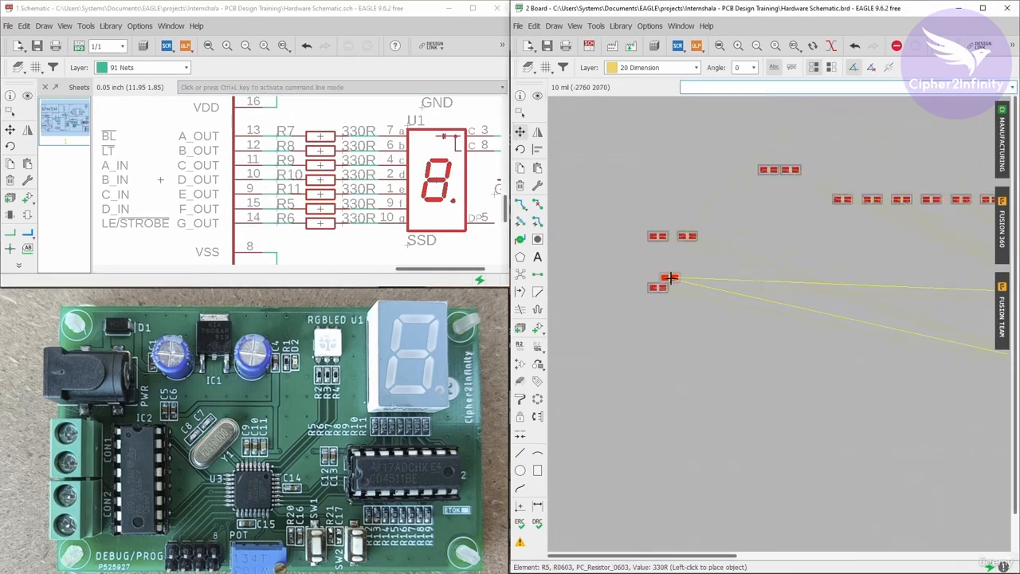
scroll(901, 319, up, 7)
scroll(661, 382, up, 3)
right_click(708, 266)
click(678, 256)
Show R6 from the schematic, move it rotated into the resistor row above the IC, and recompute the ratsnest.
click(538, 96)
click(321, 223)
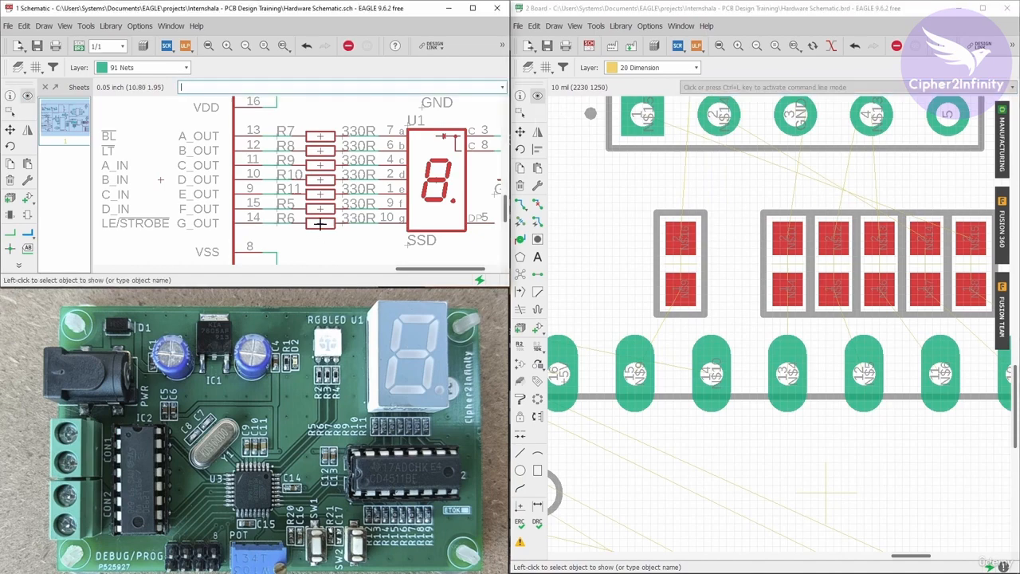
scroll(917, 319, down, 10)
scroll(598, 257, up, 10)
click(520, 131)
scroll(665, 273, down, 10)
scroll(724, 260, up, 10)
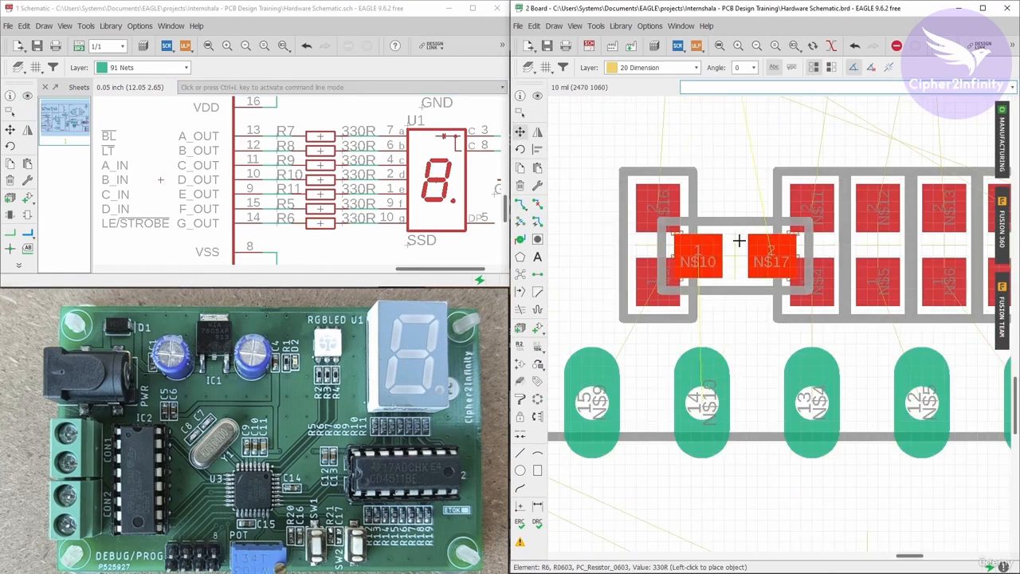
right_click(725, 247)
scroll(649, 253, down, 4)
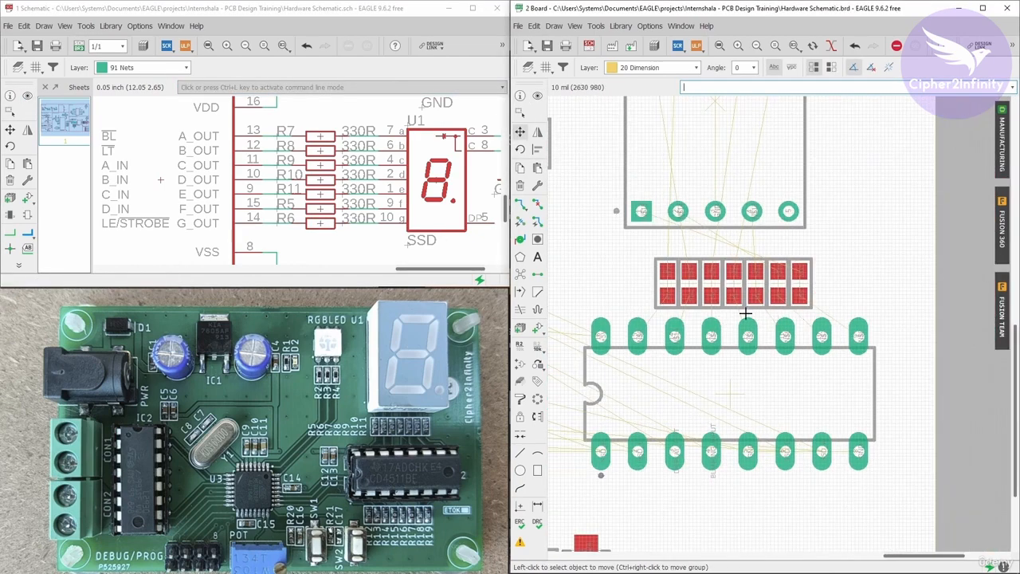
scroll(666, 303, down, 3)
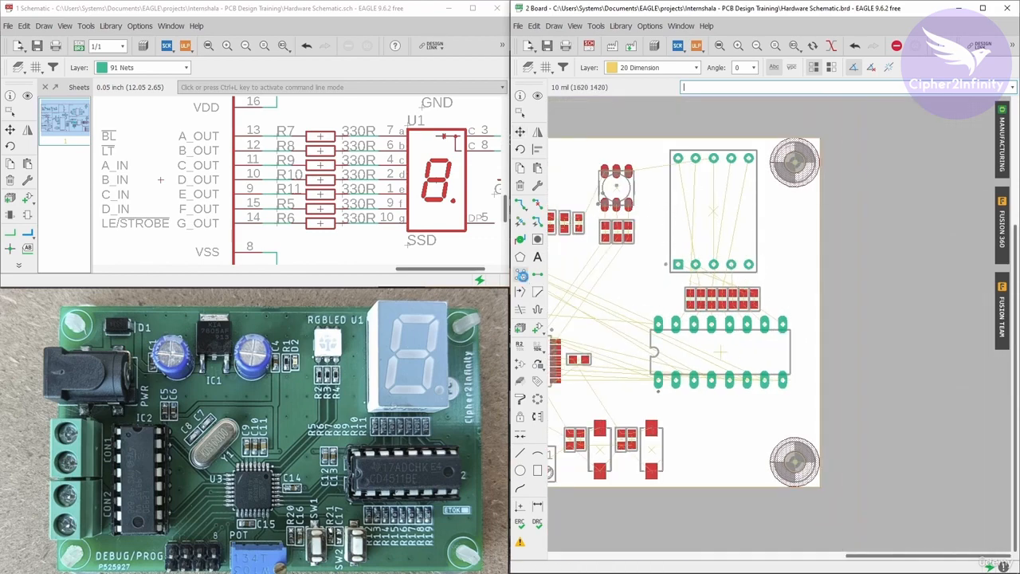
click(521, 275)
scroll(871, 328, down, 4)
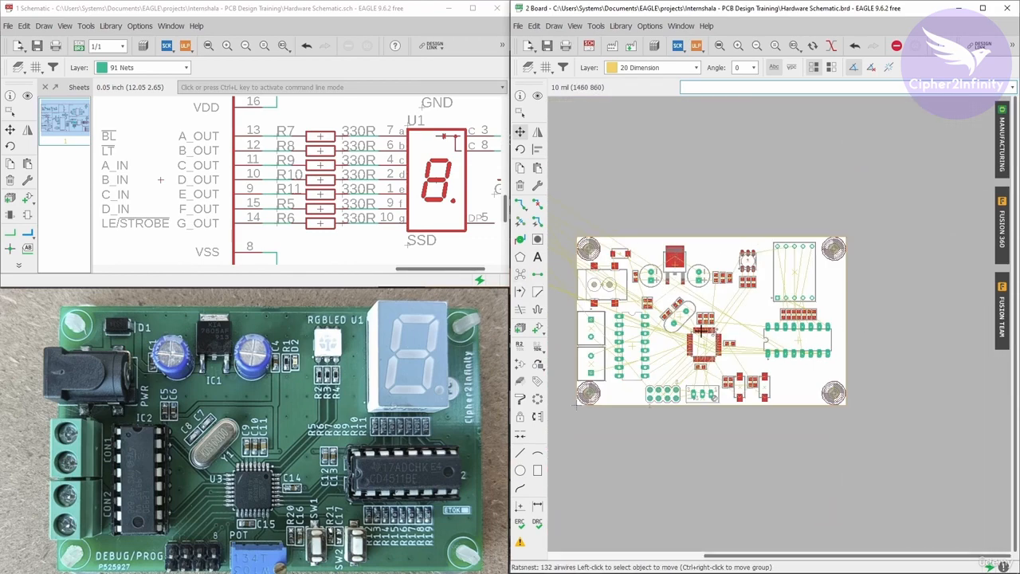
Locate 1k resistor R18 via the schematic and place it vertically just below the IC's pins.
click(11, 112)
scroll(233, 127, down, 5)
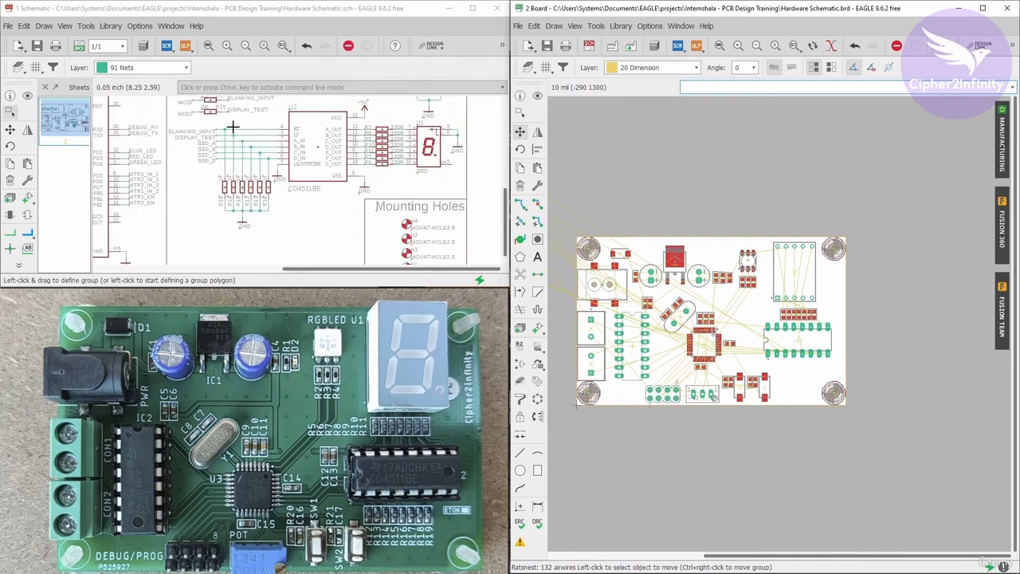
scroll(226, 173, up, 3)
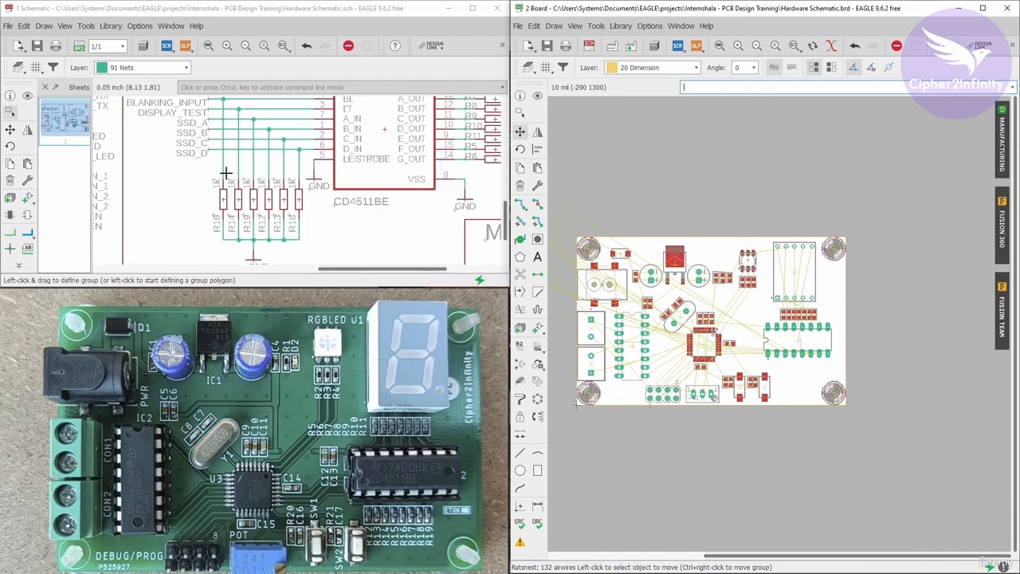
click(538, 96)
click(29, 97)
scroll(291, 193, up, 2)
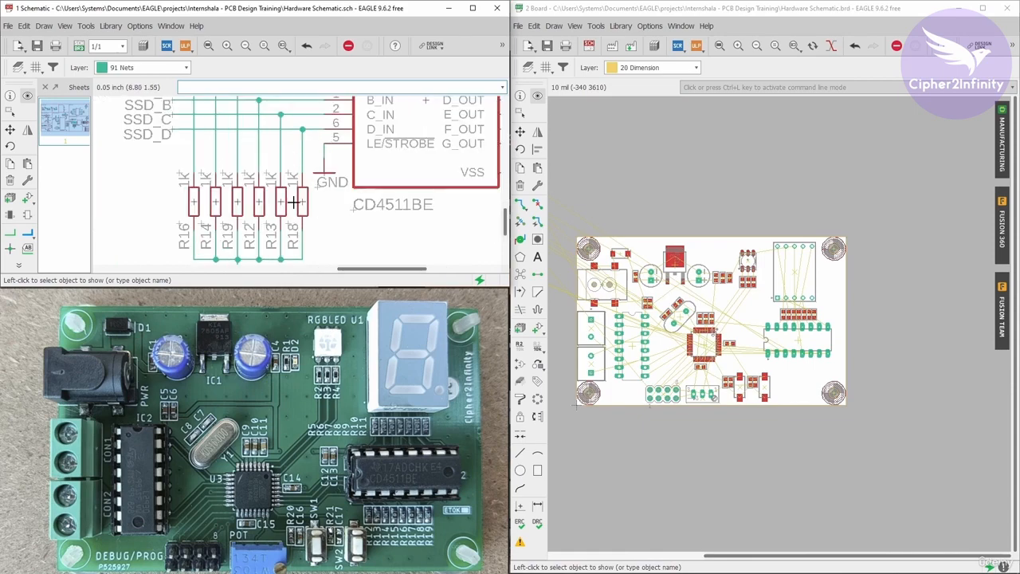
scroll(834, 326, down, 5)
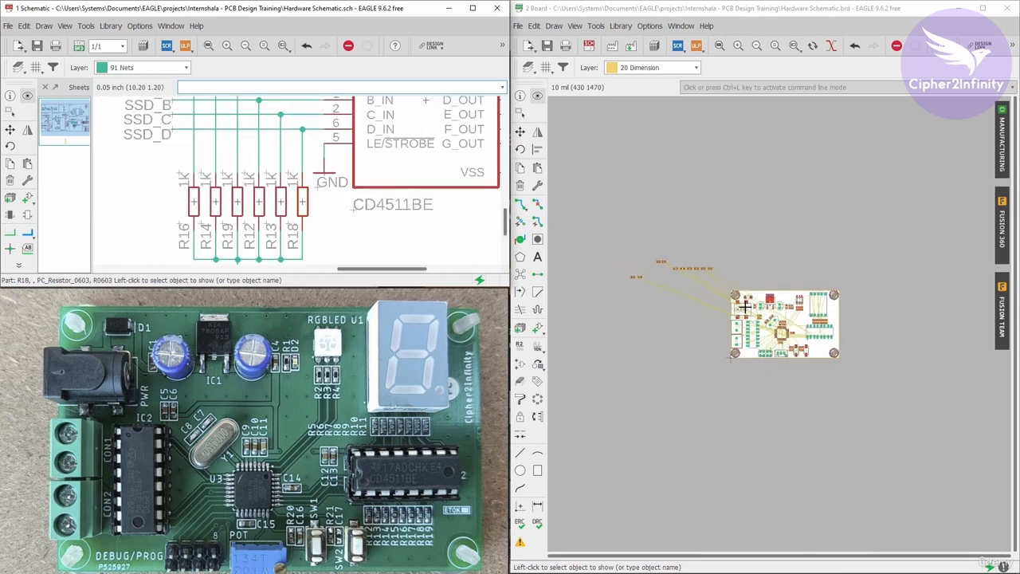
scroll(691, 270, up, 11)
click(519, 132)
click(639, 250)
scroll(637, 241, down, 7)
scroll(905, 363, up, 10)
right_click(802, 323)
click(790, 333)
click(520, 275)
click(790, 333)
scroll(855, 303, up, 5)
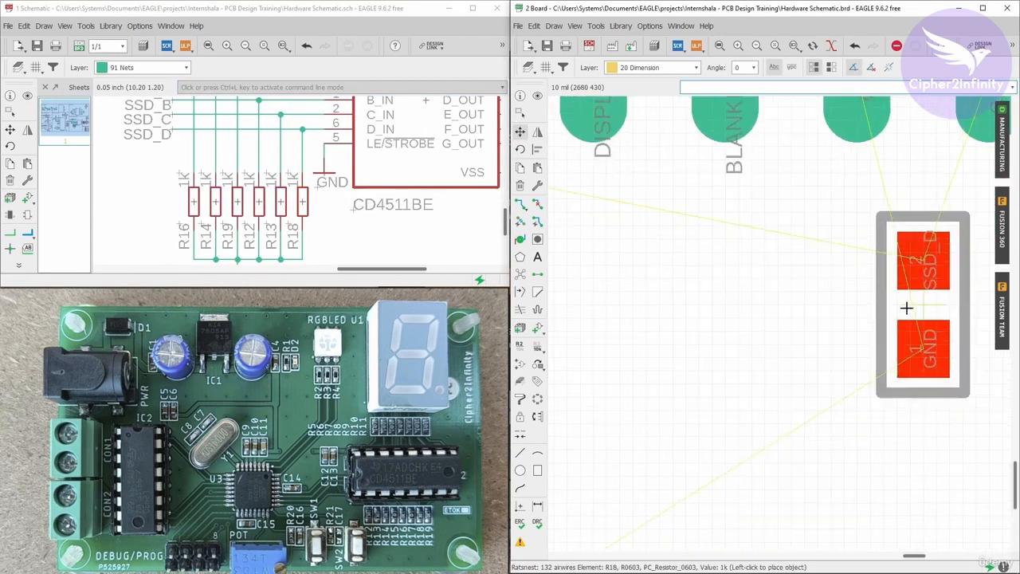
scroll(906, 307, down, 2)
click(877, 296)
scroll(837, 329, down, 9)
Show R13 from the schematic, move it rotated vertical below the IC, and recompute the ratsnest.
click(539, 97)
click(29, 96)
click(303, 202)
scroll(867, 328, down, 8)
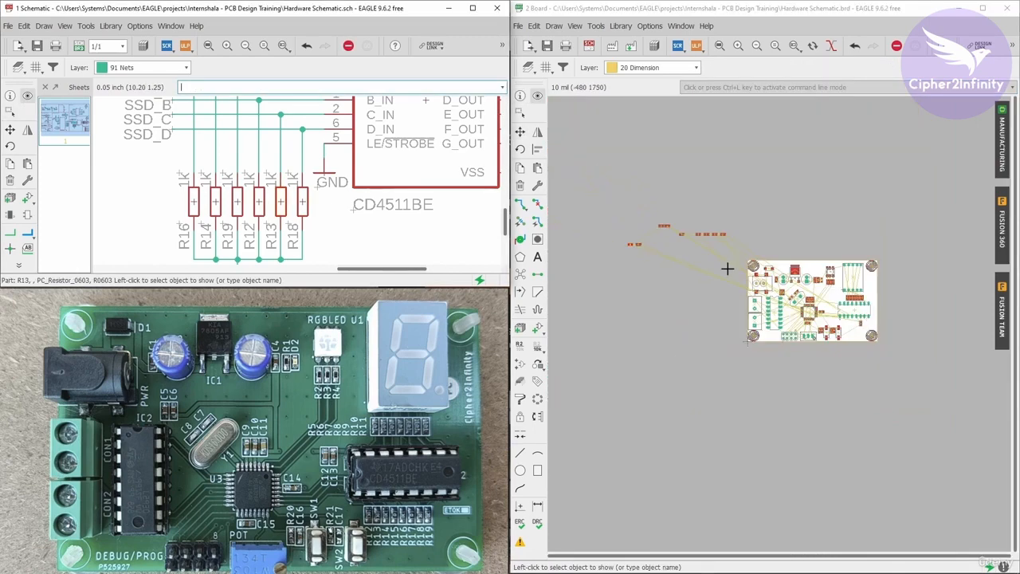
scroll(726, 232, up, 14)
click(520, 132)
click(622, 271)
right_click(626, 247)
scroll(840, 329, up, 12)
click(696, 293)
click(523, 276)
scroll(941, 323, down, 3)
Reposition R13 further left beneath its IC pin.
click(522, 131)
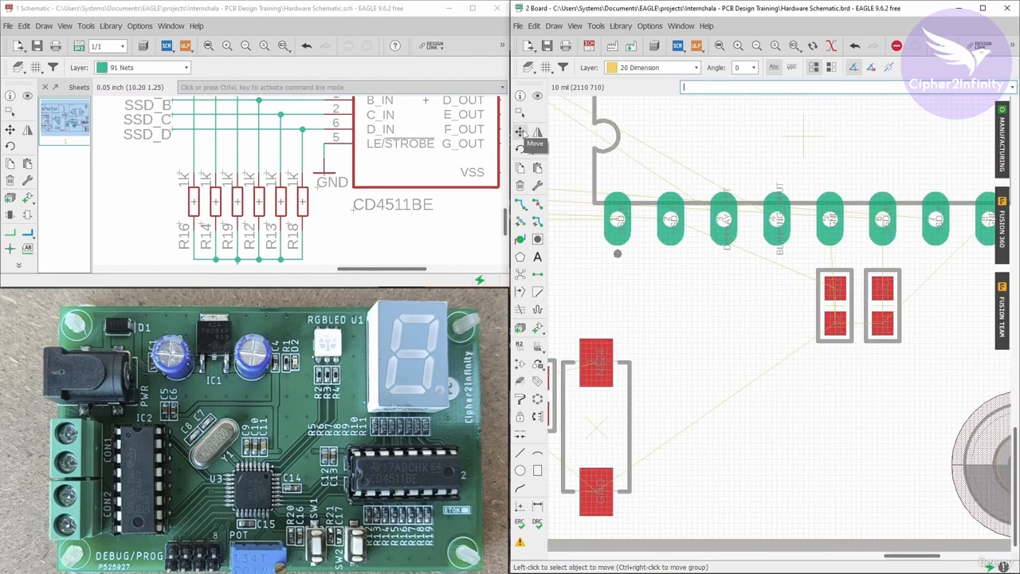
click(834, 301)
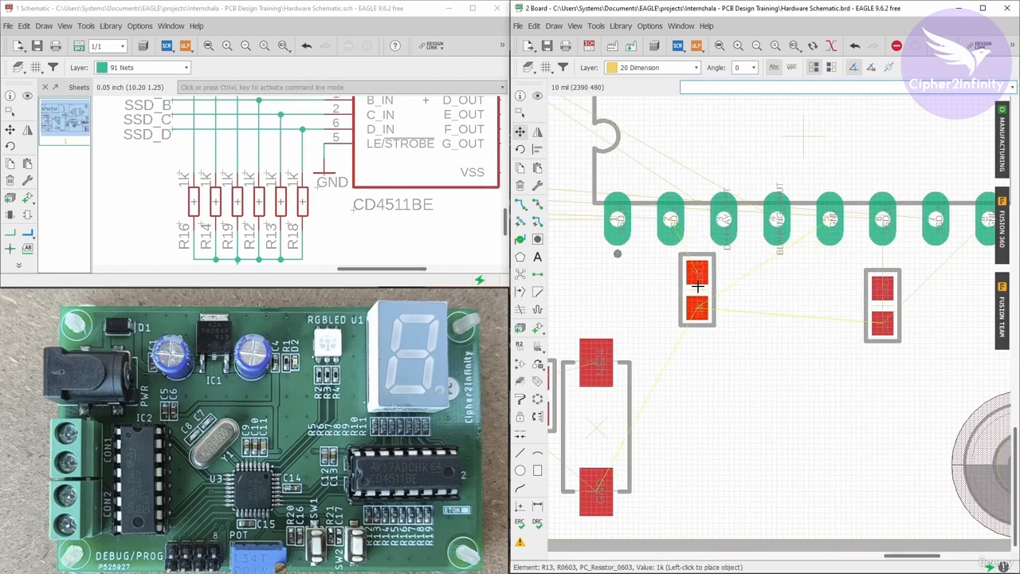
scroll(665, 297, up, 3)
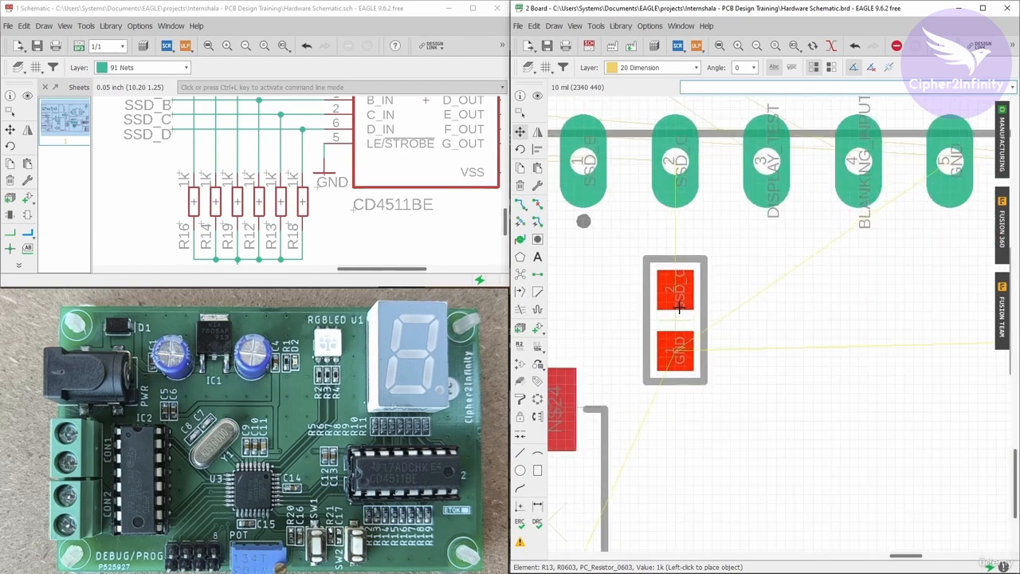
click(674, 307)
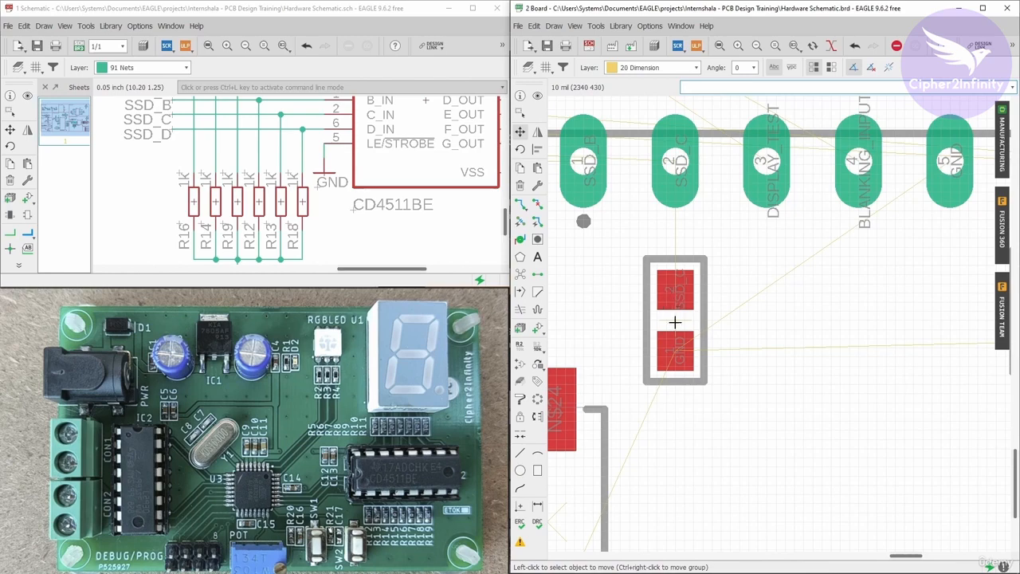
scroll(677, 267, down, 2)
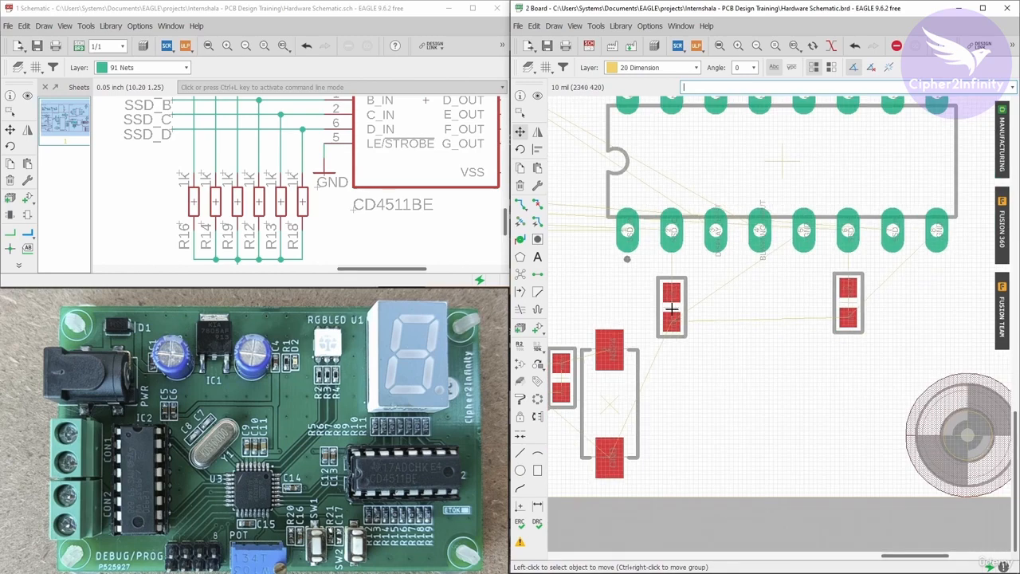
scroll(864, 288, up, 1)
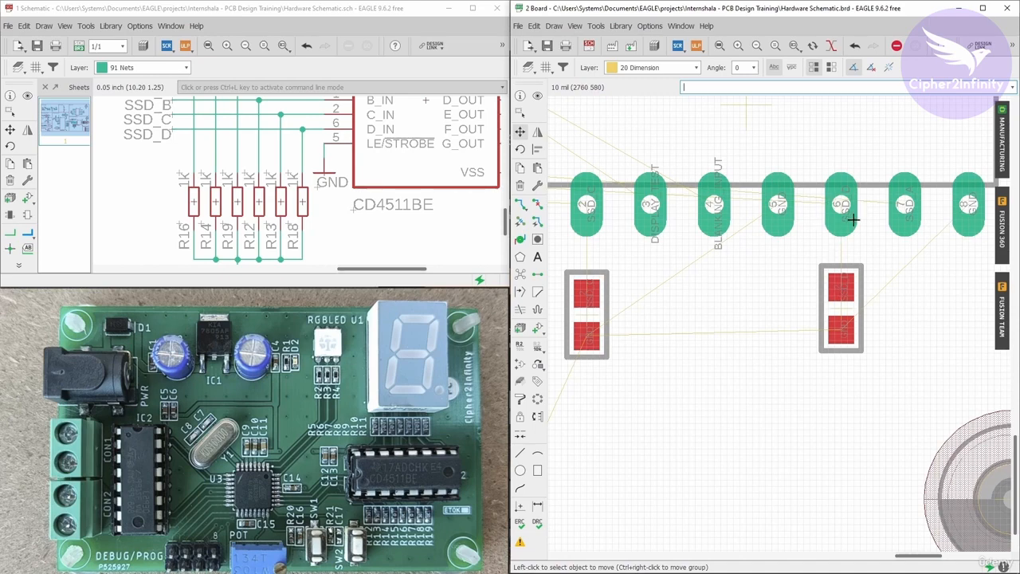
Show R12 from the schematic and move it into place below the CD4511BE IC.
scroll(853, 220, down, 3)
scroll(745, 231, up, 4)
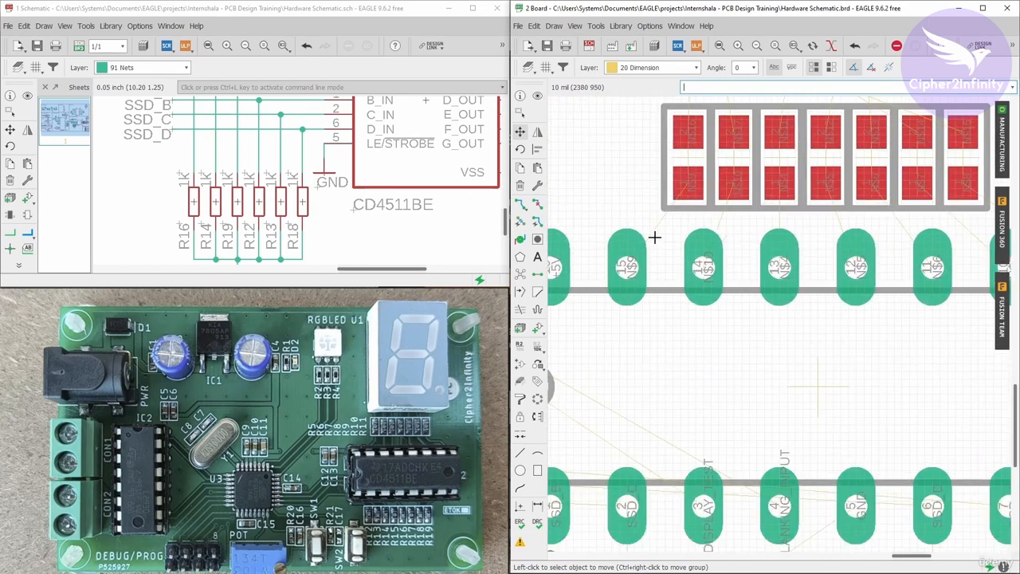
scroll(682, 256, down, 2)
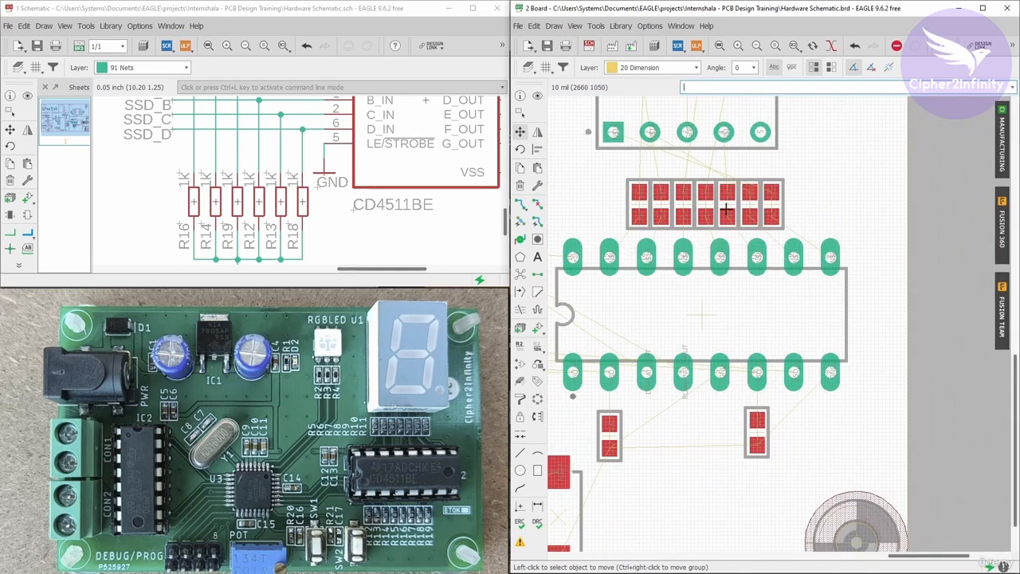
scroll(637, 229, up, 1)
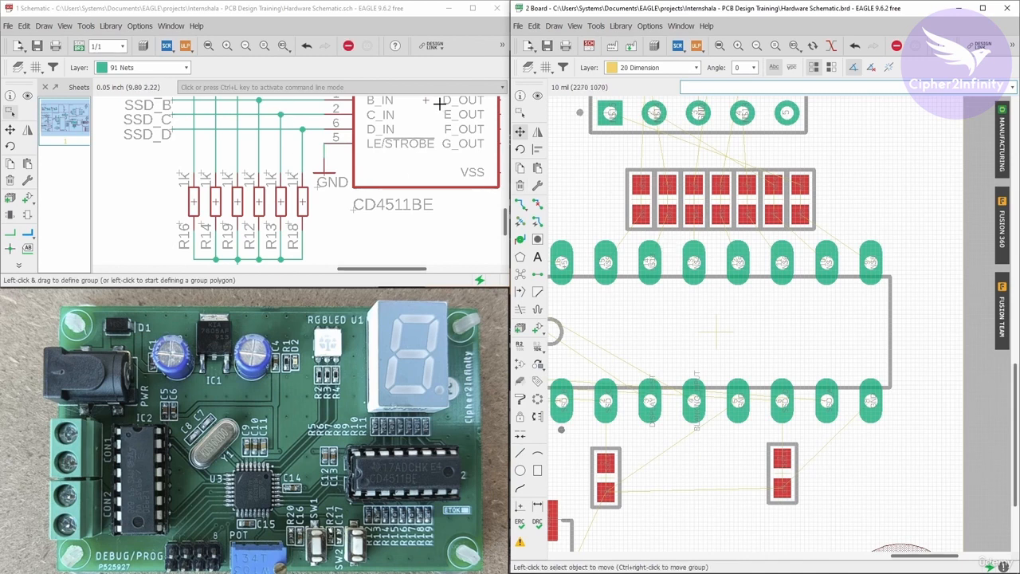
click(28, 97)
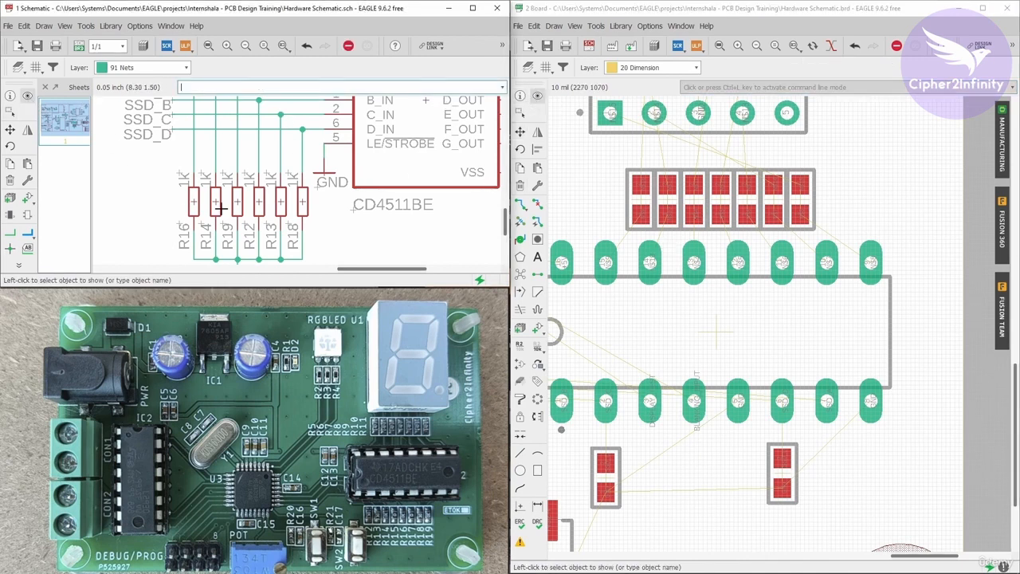
click(259, 203)
scroll(715, 236, down, 8)
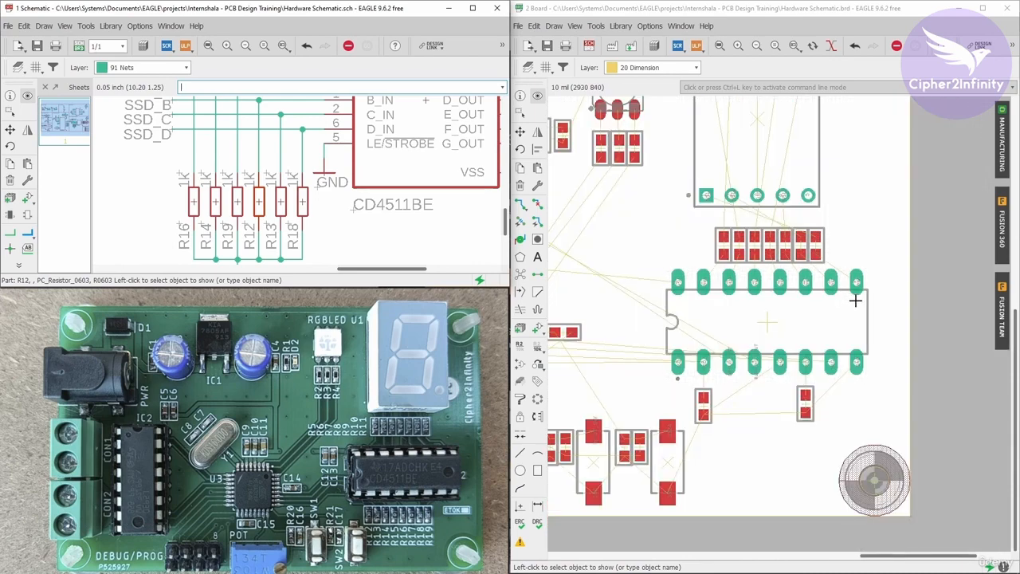
scroll(721, 243, up, 10)
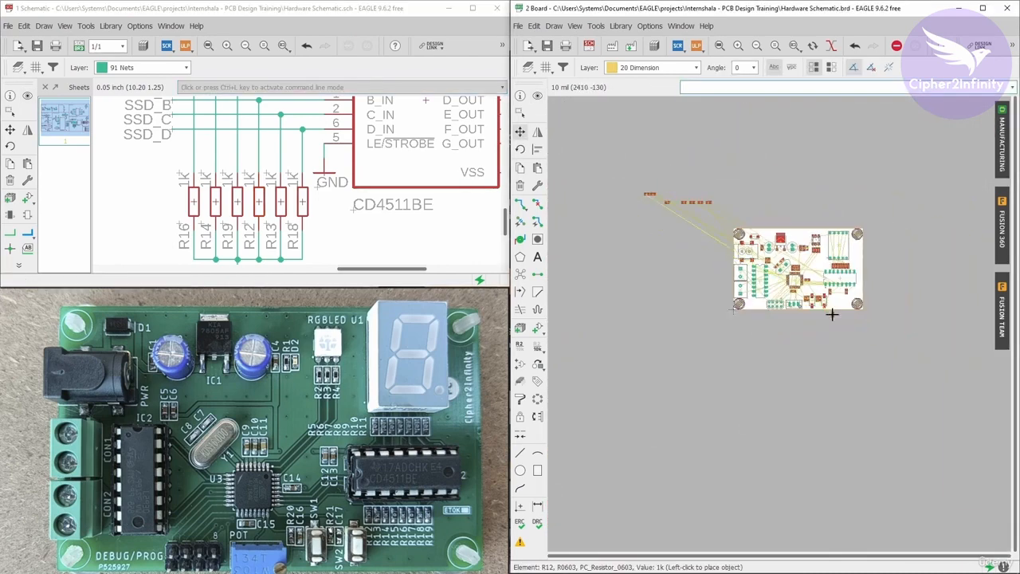
click(727, 243)
scroll(767, 285, down, 5)
click(538, 95)
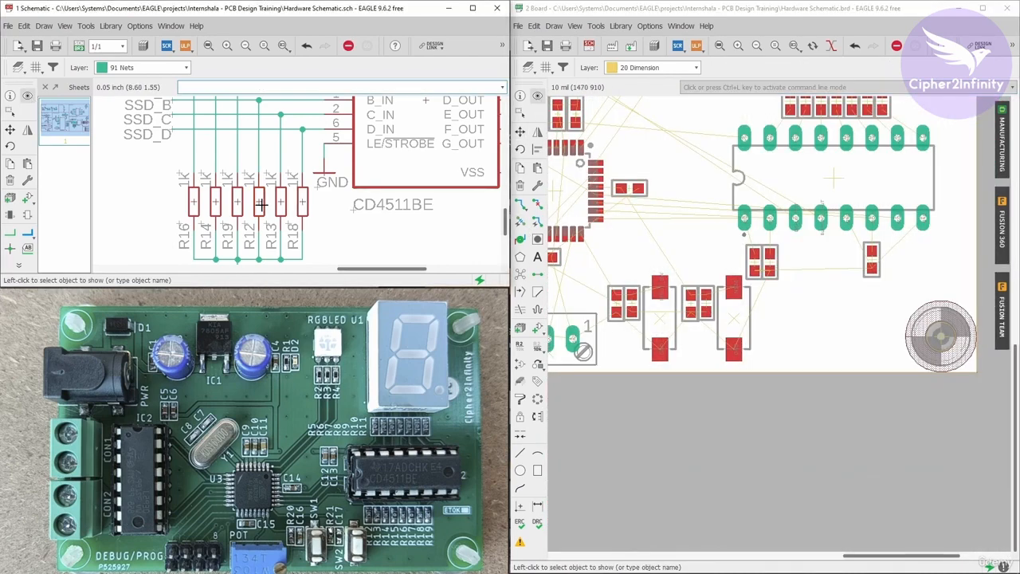
Show R14 from the schematic and move it below the IC next to the other resistors.
click(237, 203)
scroll(797, 321, down, 9)
scroll(632, 221, up, 9)
scroll(582, 176, down, 6)
scroll(876, 263, up, 10)
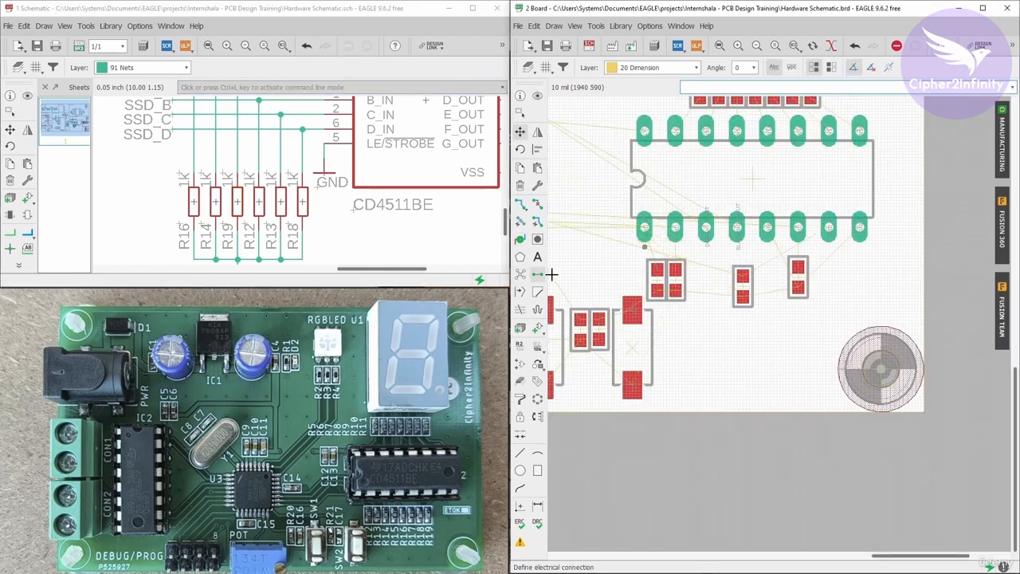
click(27, 96)
click(237, 200)
click(215, 202)
scroll(837, 343, down, 10)
scroll(738, 278, up, 10)
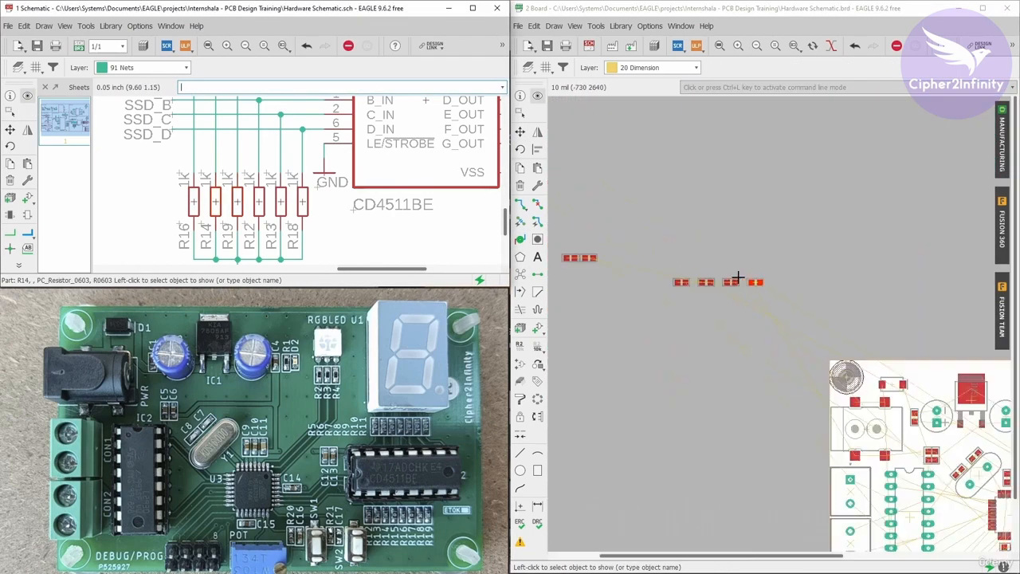
click(520, 133)
click(752, 299)
scroll(683, 239, down, 10)
scroll(837, 346, up, 15)
click(720, 294)
scroll(868, 325, down, 5)
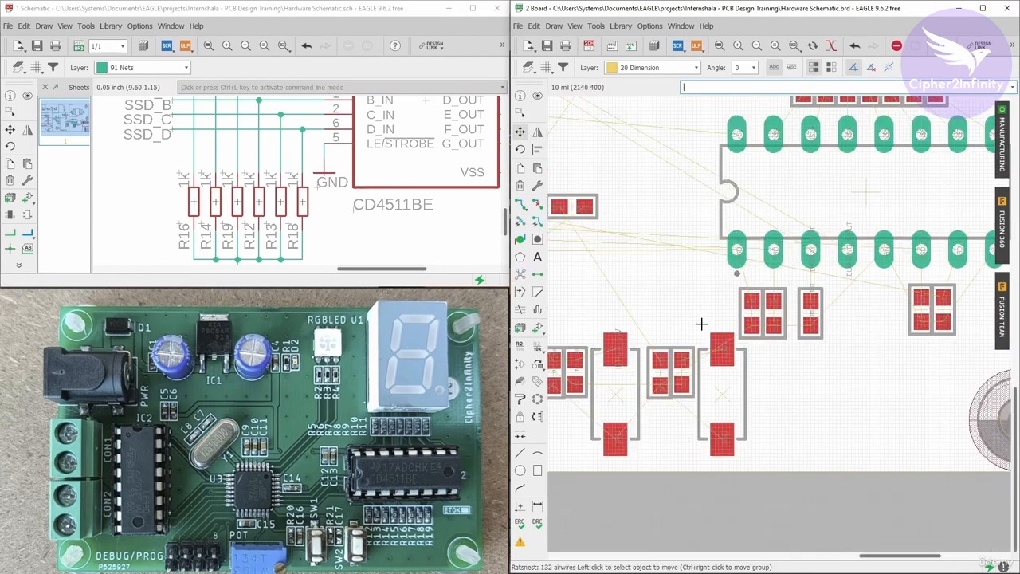
Show R16 from the schematic, then move it rotated into the resistor area below the IC.
middle_drag(701, 324, 597, 327)
click(538, 95)
scroll(295, 216, down, 5)
scroll(289, 226, up, 3)
click(233, 191)
scroll(861, 319, down, 10)
scroll(732, 210, up, 10)
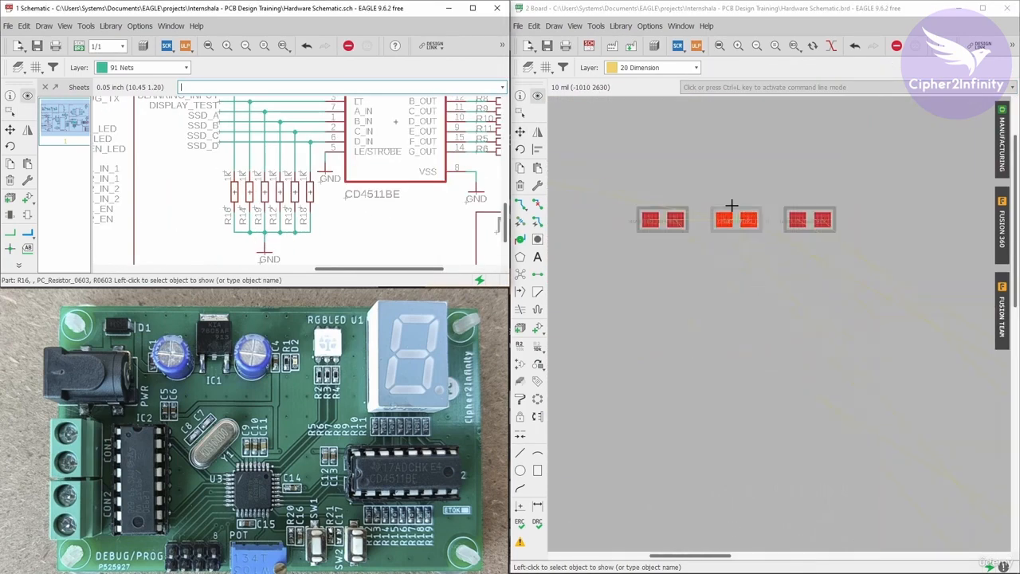
click(519, 133)
click(729, 221)
scroll(677, 201, down, 10)
scroll(837, 338, up, 10)
scroll(711, 272, up, 3)
right_click(713, 255)
click(721, 215)
scroll(892, 333, down, 14)
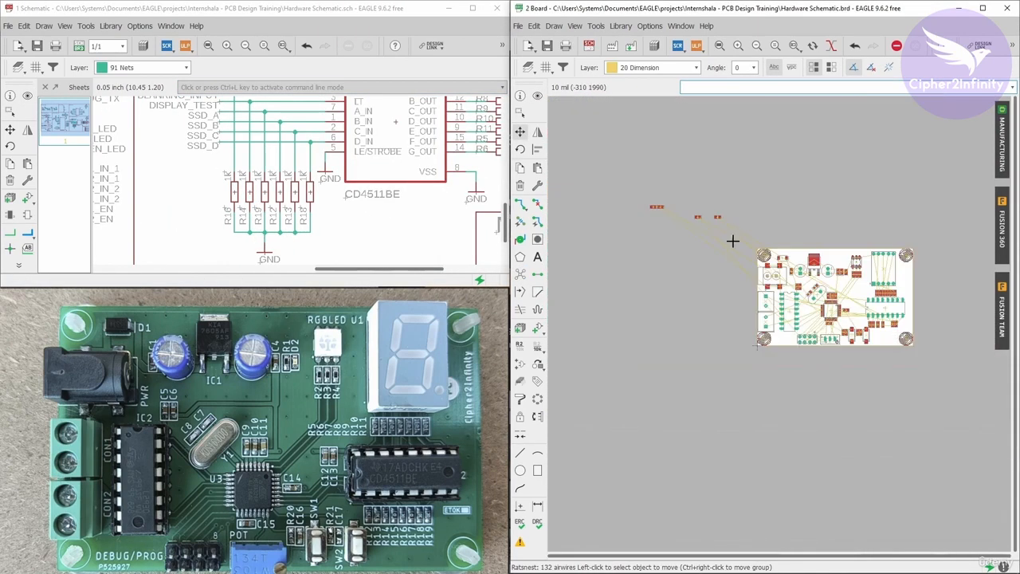
scroll(716, 222, up, 4)
Show R19 from the schematic and reposition it slightly below the IC's pins.
click(27, 96)
click(235, 192)
middle_drag(823, 341, 570, 222)
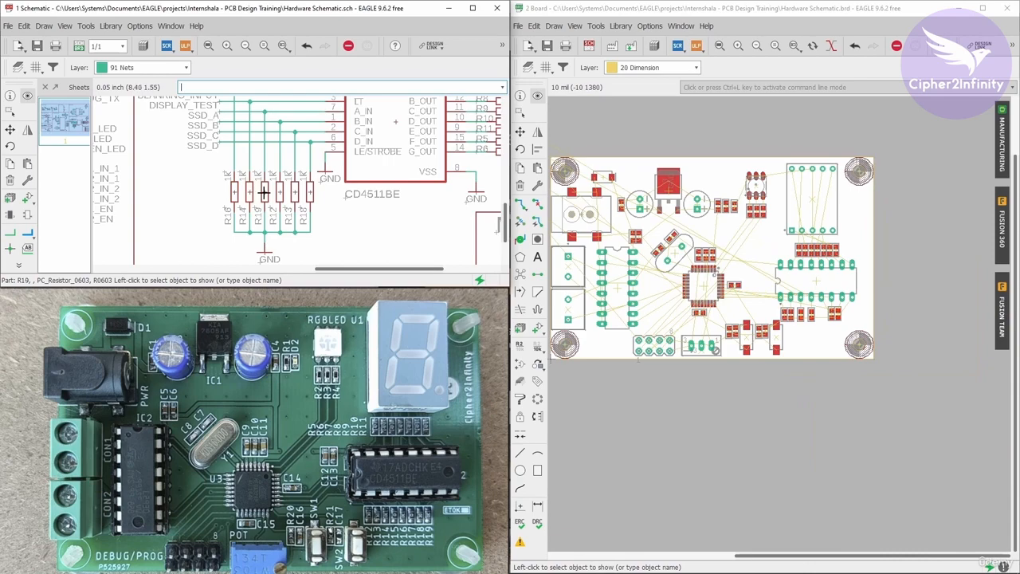
scroll(797, 311, up, 5)
scroll(927, 328, up, 5)
scroll(831, 328, down, 4)
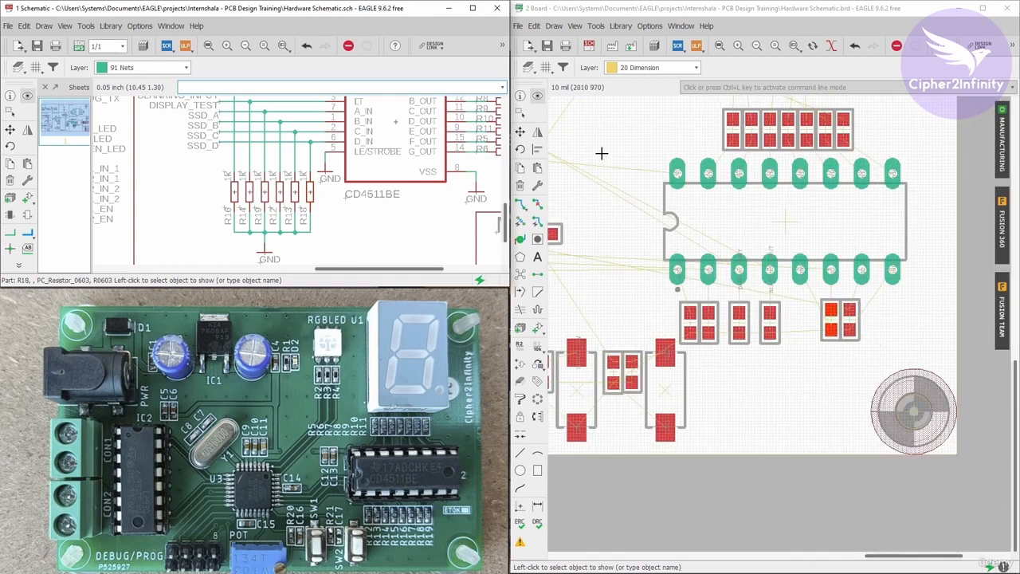
click(519, 132)
scroll(873, 338, up, 4)
click(821, 290)
click(818, 288)
scroll(757, 287, up, 1)
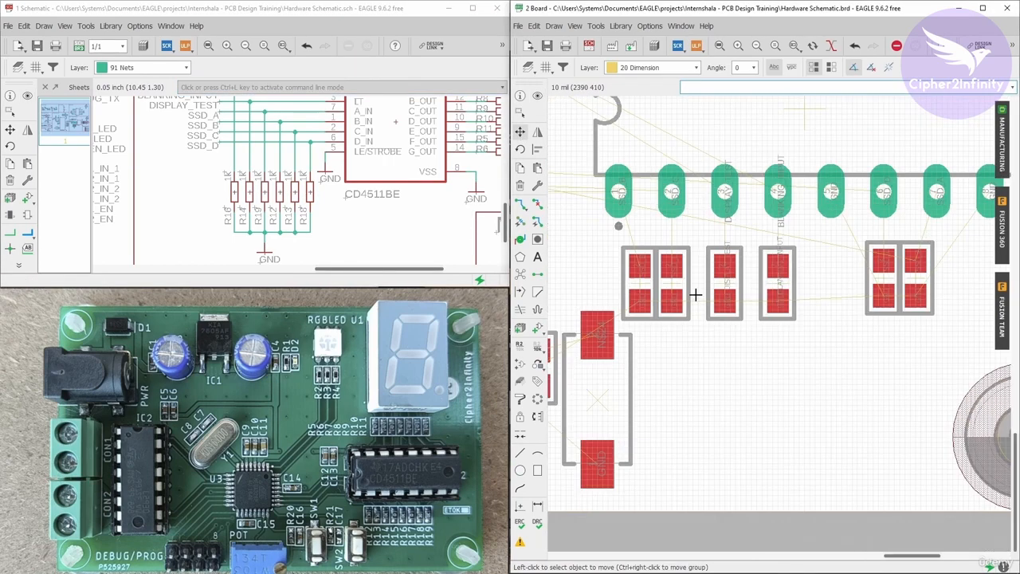
scroll(781, 276, up, 1)
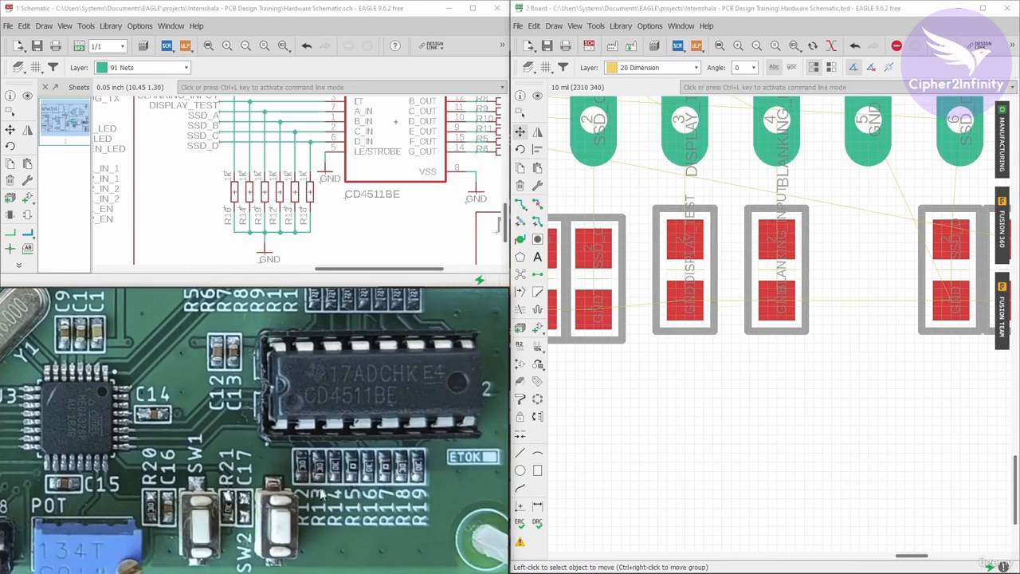
scroll(853, 439, down, 3)
scroll(318, 219, down, 4)
scroll(285, 161, up, 5)
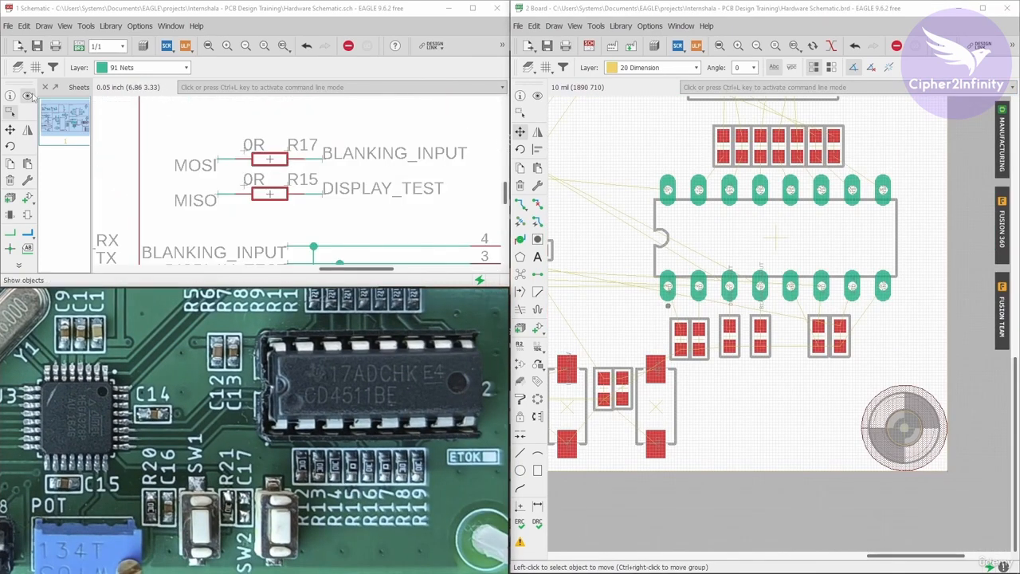
Show 0R resistor R17 from the schematic, move it rotated onto the board, then reposition it near the IC.
click(27, 96)
click(269, 159)
scroll(797, 239, down, 5)
scroll(678, 182, up, 4)
click(519, 132)
click(676, 181)
right_click(647, 163)
scroll(650, 168, down, 3)
scroll(869, 366, up, 5)
click(877, 364)
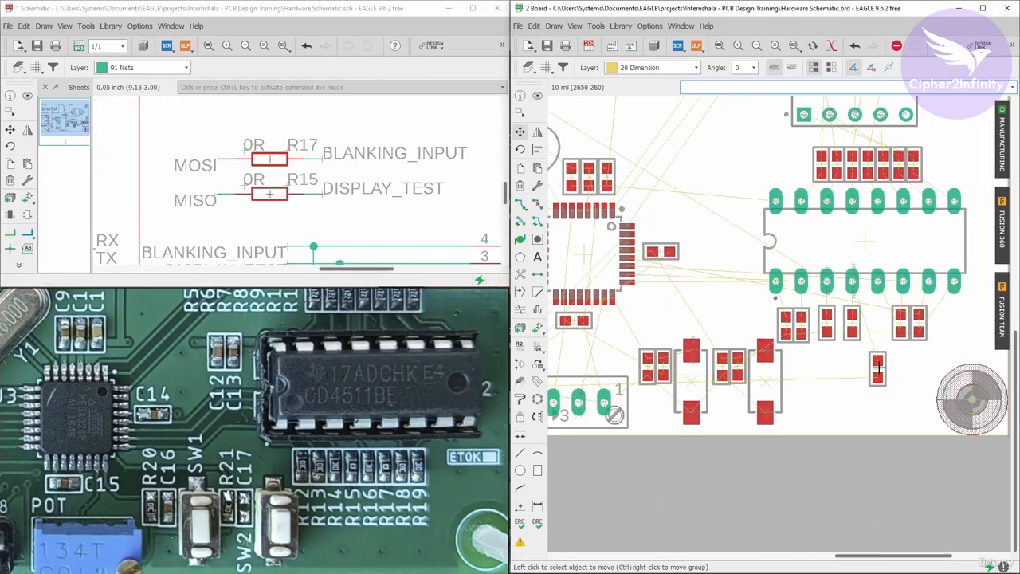
scroll(873, 369, up, 4)
click(882, 347)
click(851, 208)
Show 0R resistor R15 from the schematic and move it rotated into the resistor row below the IC.
click(27, 95)
click(269, 194)
scroll(890, 349, down, 6)
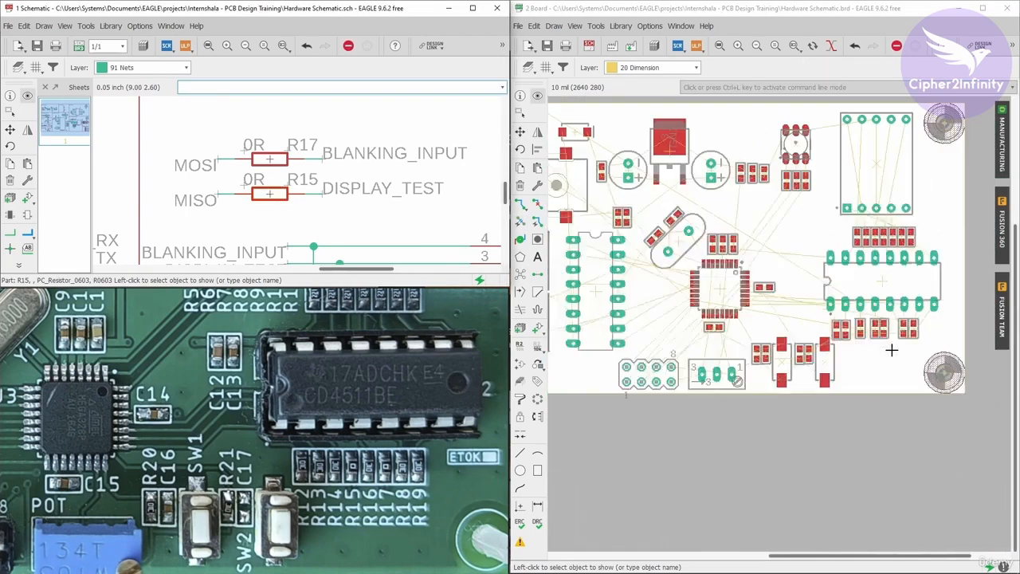
scroll(713, 238, up, 4)
click(520, 132)
click(715, 239)
right_click(715, 239)
scroll(715, 240, down, 4)
scroll(805, 276, up, 6)
click(746, 206)
scroll(717, 318, down, 4)
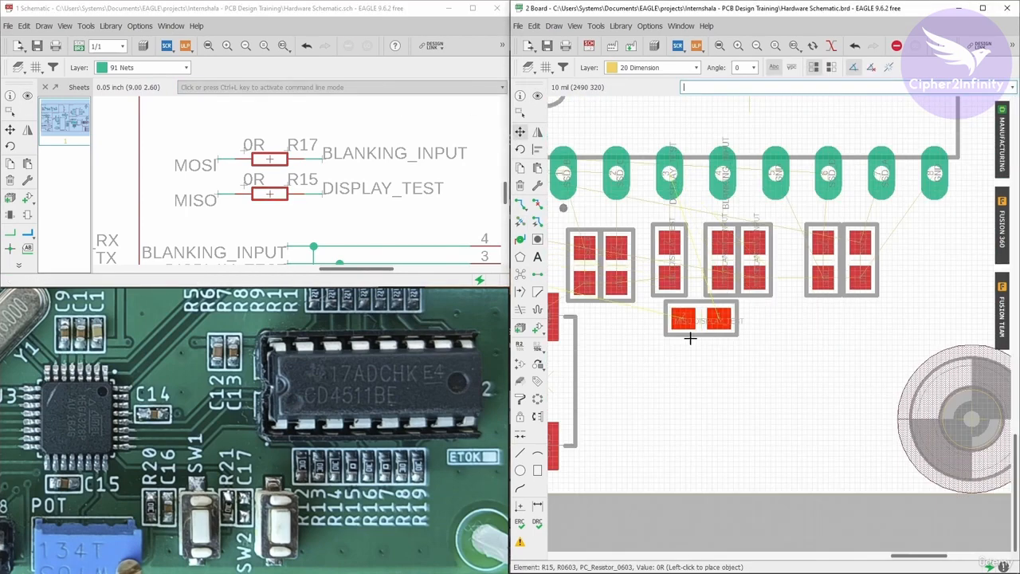
scroll(727, 341, up, 2)
click(735, 275)
Rearrange the resistors below the IC into one tightly spaced vertical row.
scroll(789, 272, up, 3)
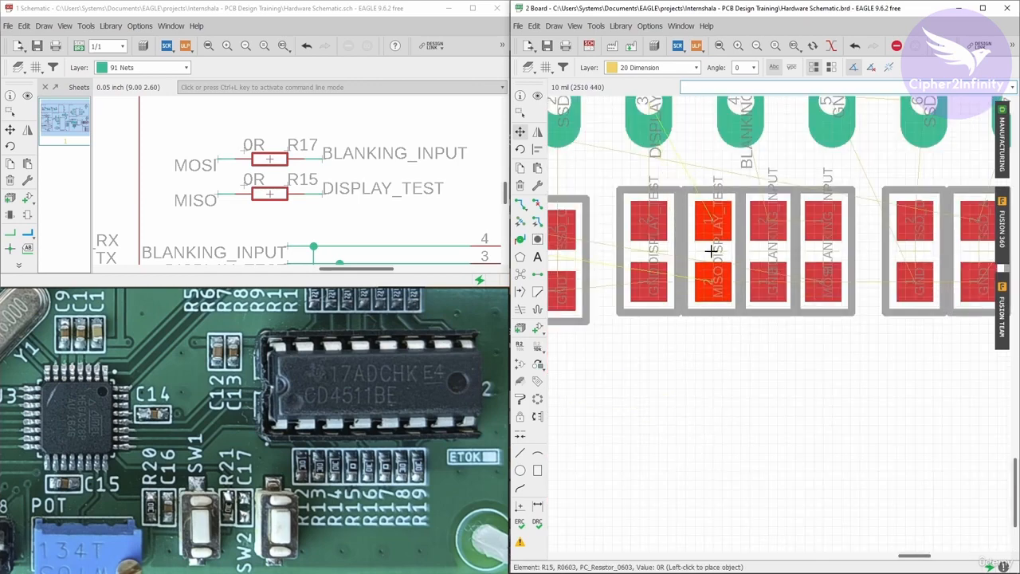
click(789, 271)
click(872, 274)
click(835, 273)
click(925, 274)
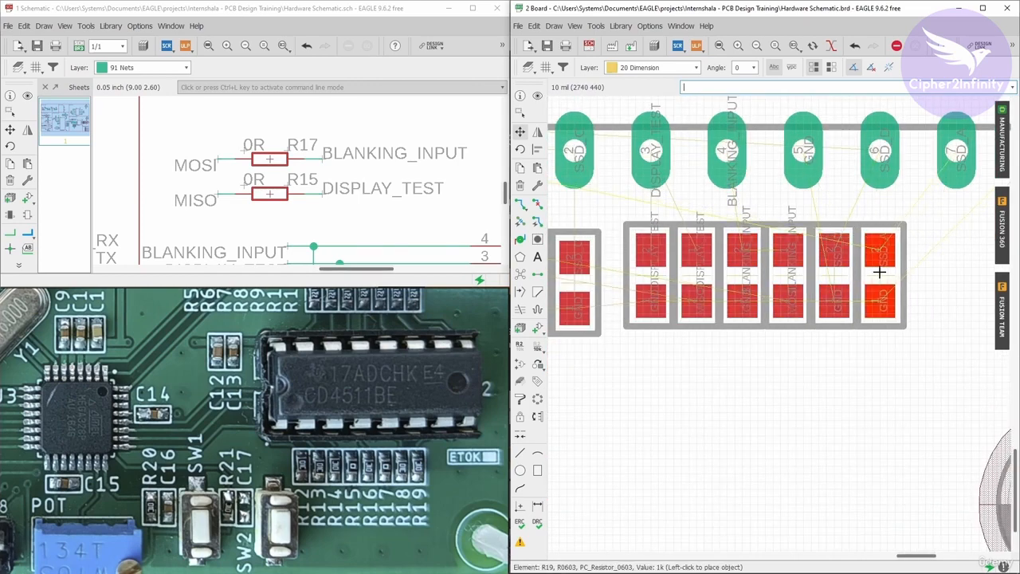
click(879, 273)
scroll(877, 274, down, 4)
scroll(711, 271, up, 5)
click(763, 282)
click(749, 276)
scroll(748, 277, down, 4)
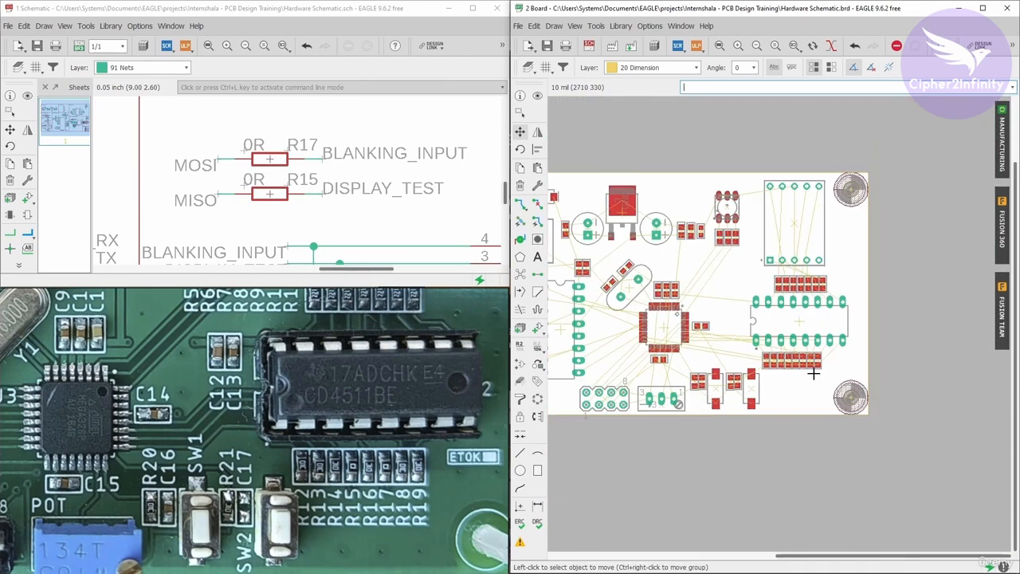
Move the whole resistor row as a group beneath the IC's pins and recompute the ratsnest.
scroll(612, 216, up, 4)
click(521, 132)
ctrl+right_click(847, 346)
click(859, 346)
scroll(861, 348, down, 3)
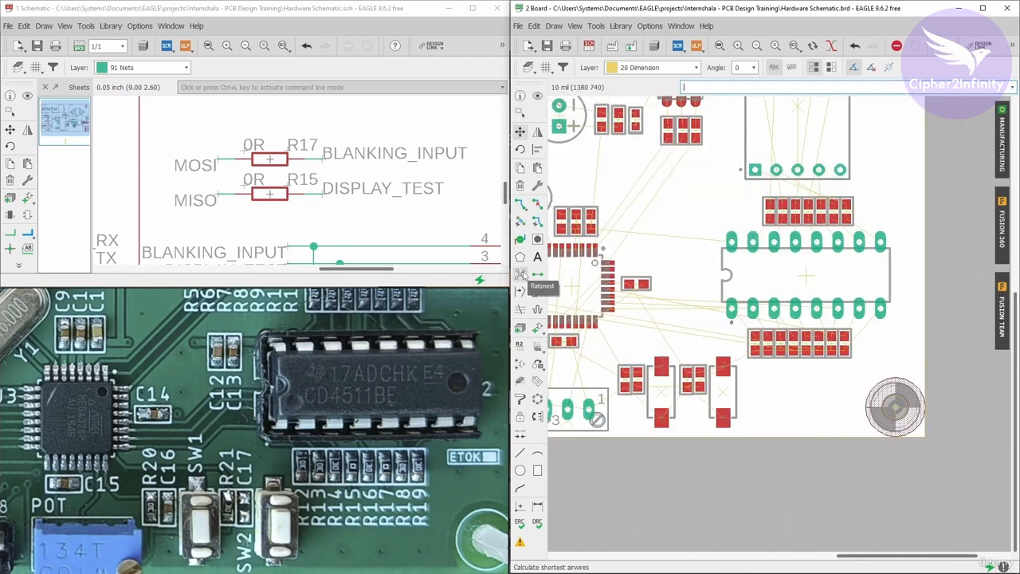
click(520, 275)
scroll(852, 330, up, 7)
scroll(855, 340, down, 6)
scroll(854, 340, up, 4)
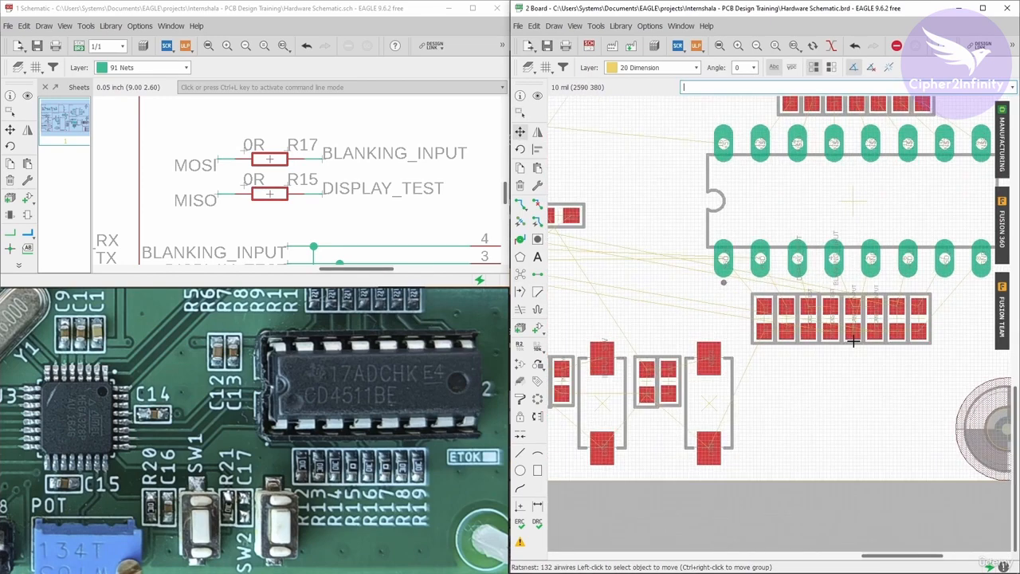
Inspect the resistor row's alignment with the IC pins and the remaining unplaced parts on the board.
scroll(907, 305, up, 2)
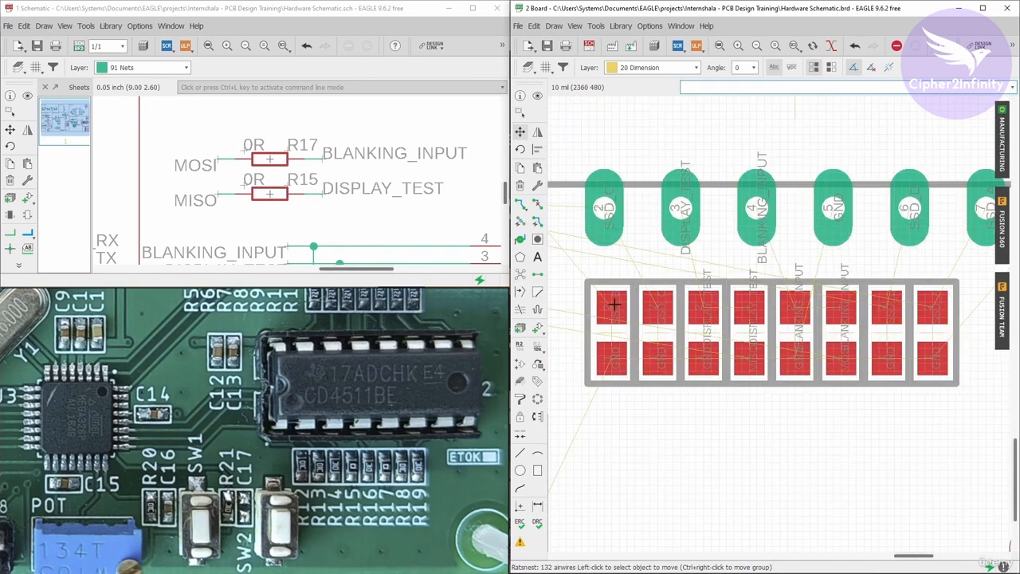
scroll(706, 320, down, 2)
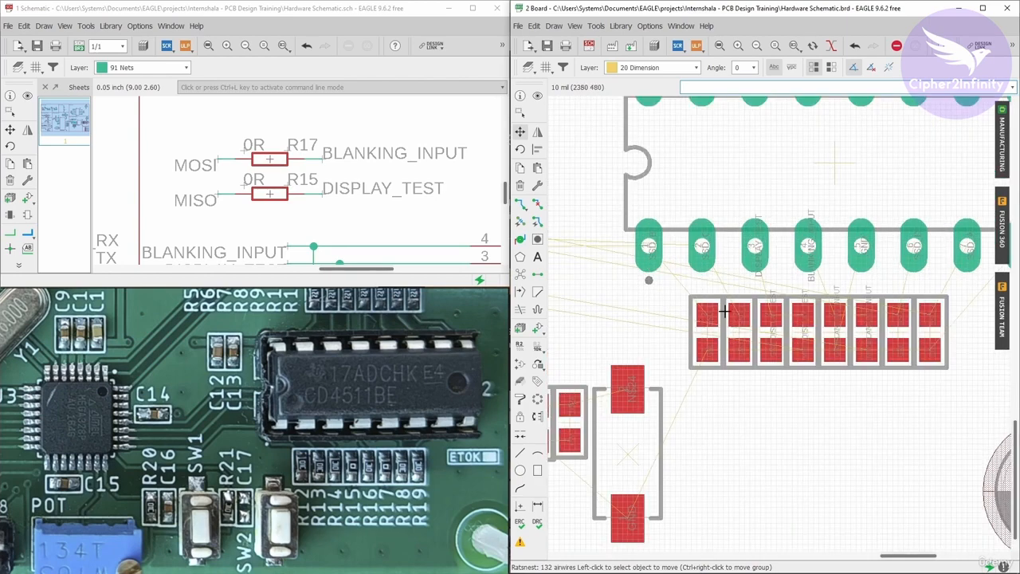
scroll(723, 311, up, 2)
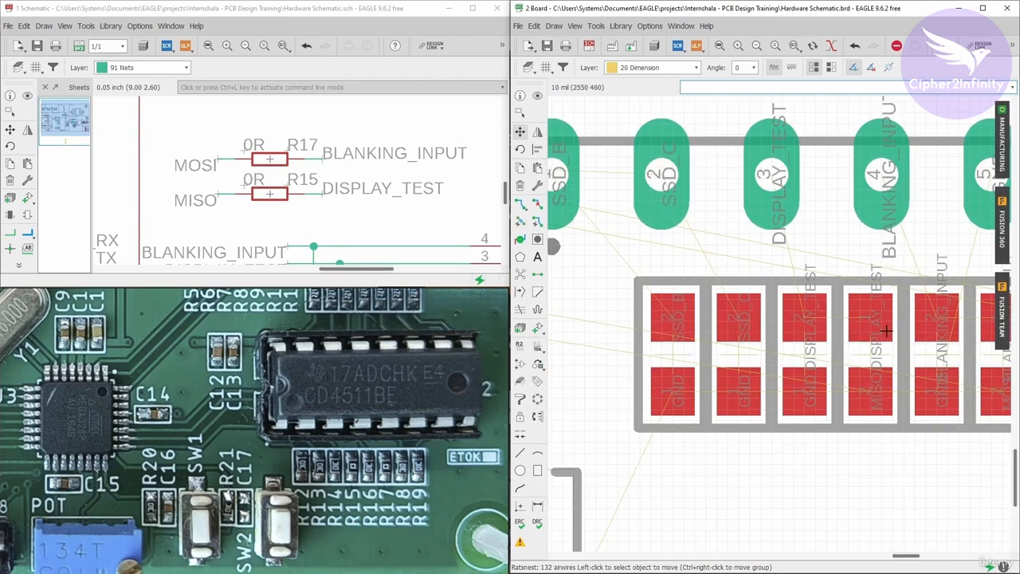
scroll(683, 234, down, 2)
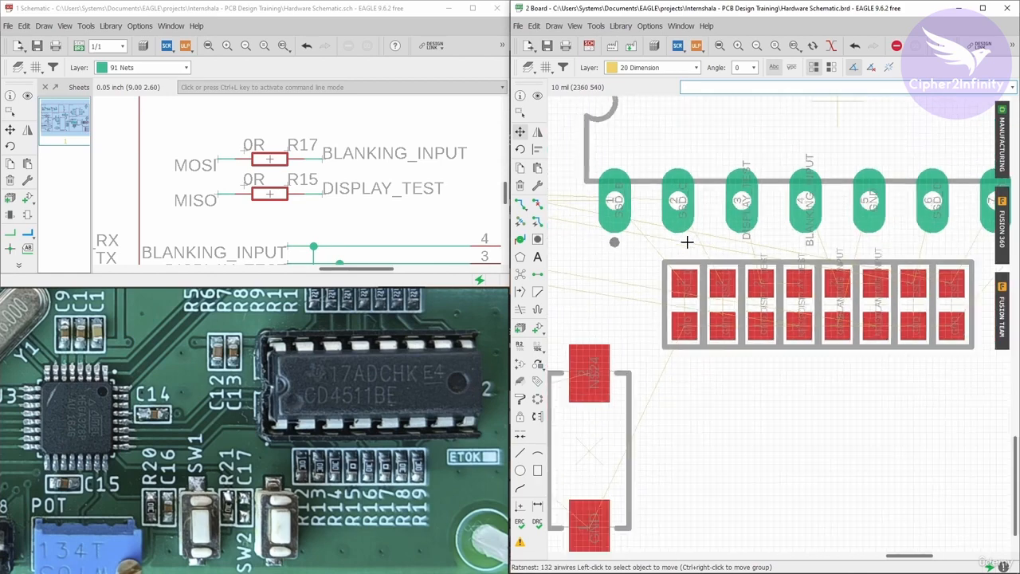
scroll(889, 287, up, 2)
scroll(754, 275, down, 1)
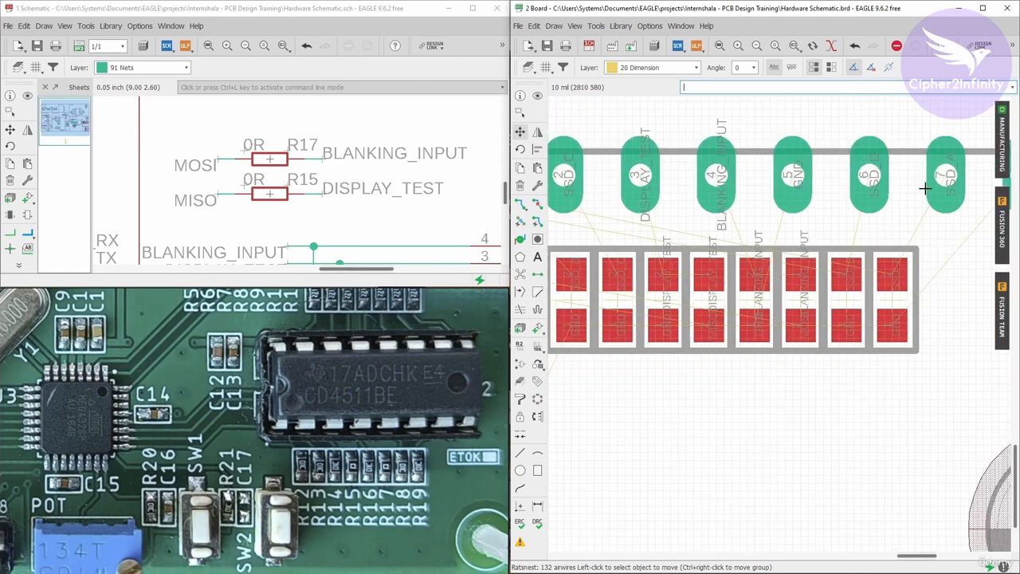
scroll(813, 297, down, 6)
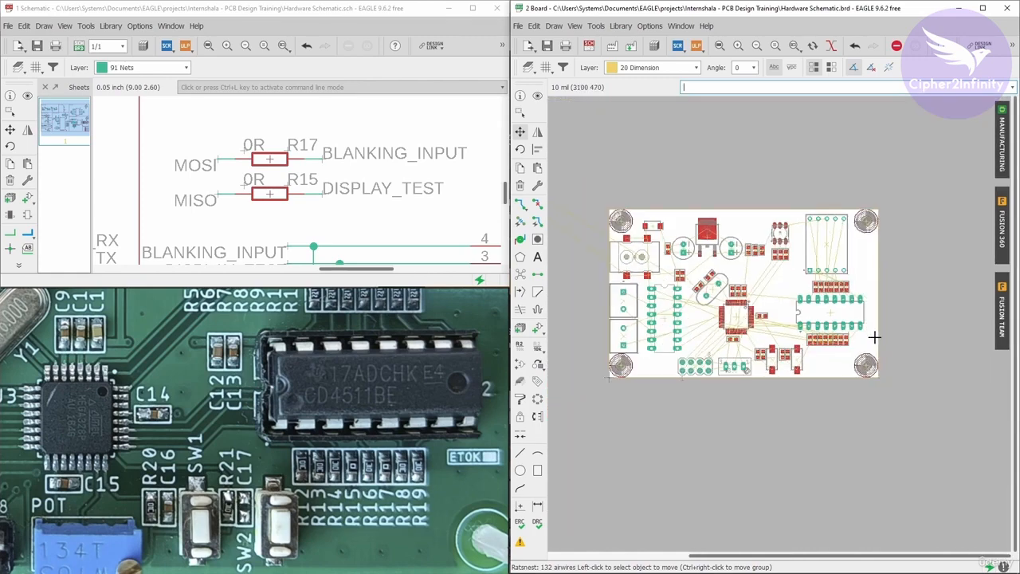
scroll(842, 335, up, 2)
scroll(698, 236, down, 2)
scroll(653, 229, up, 2)
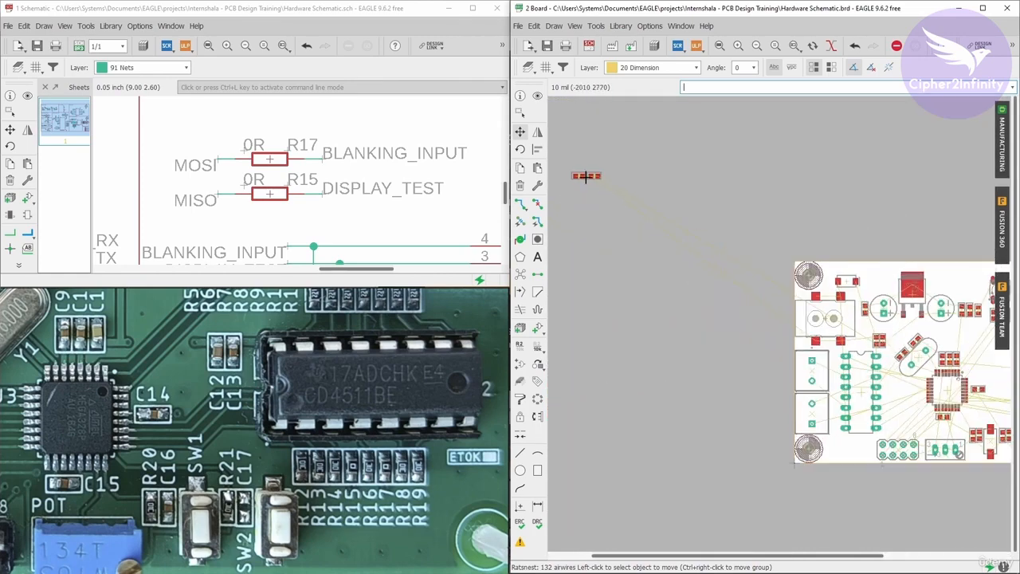
scroll(582, 174, up, 2)
scroll(289, 203, down, 8)
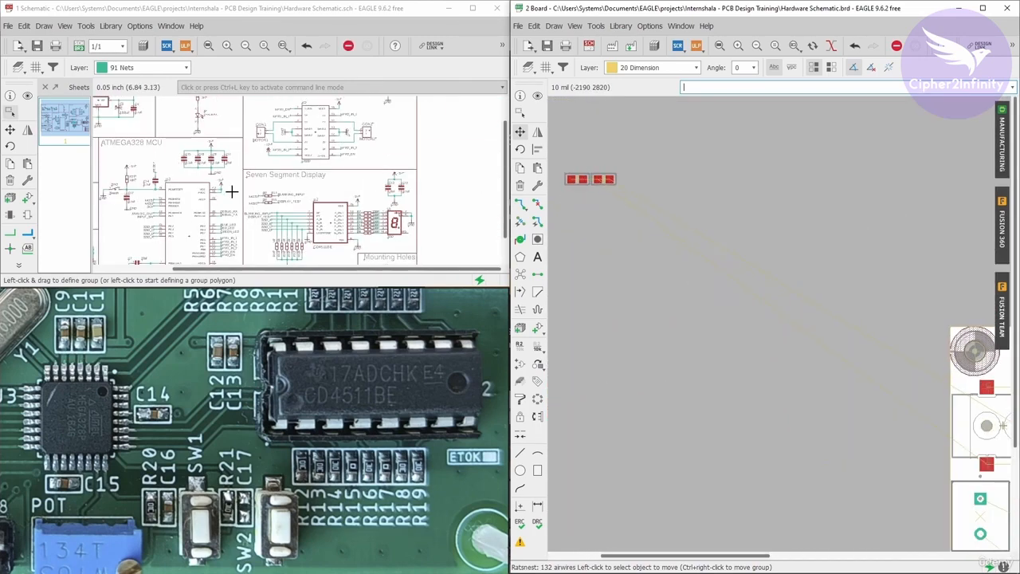
scroll(400, 199, up, 5)
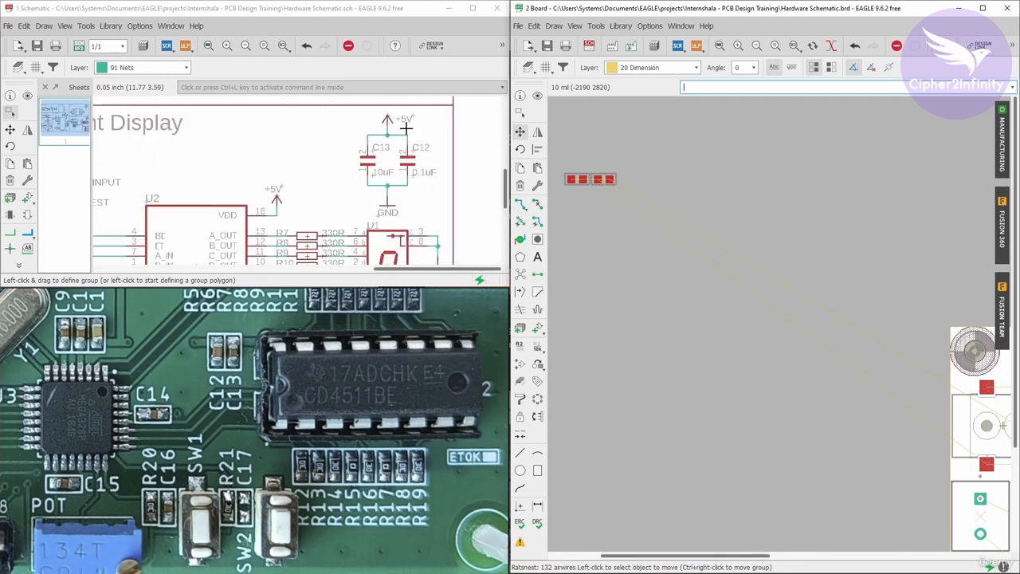
Show capacitor C12 from the schematic and move it from outside the board to just above the CD4511BE IC's pin row.
click(27, 95)
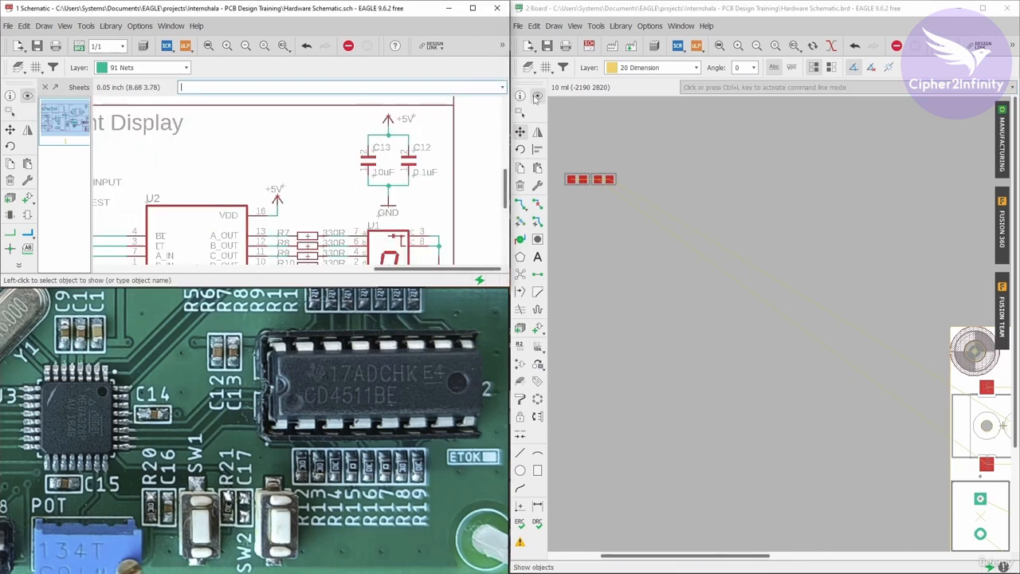
click(522, 107)
scroll(407, 163, up, 3)
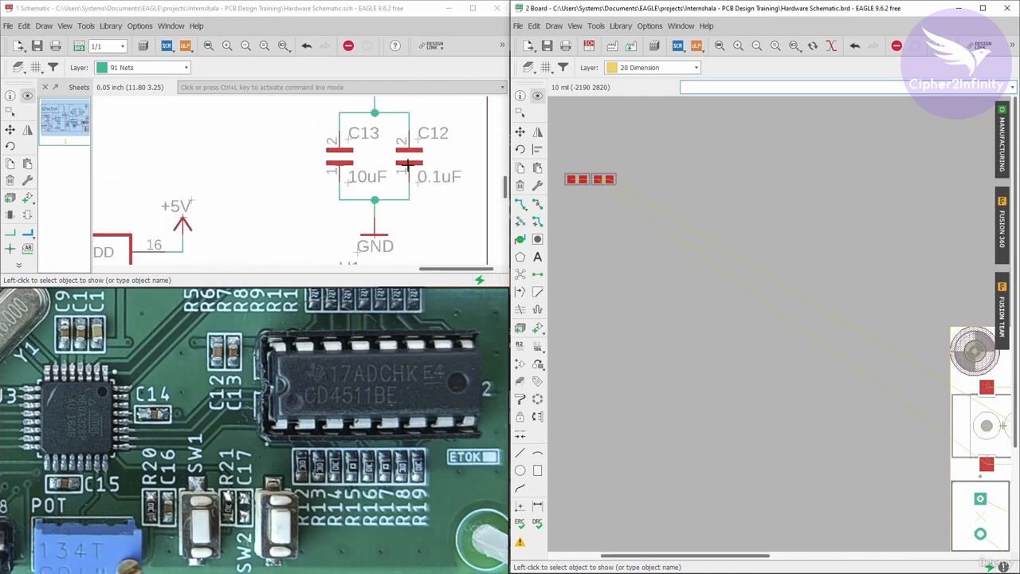
click(407, 164)
click(519, 132)
scroll(575, 167, up, 2)
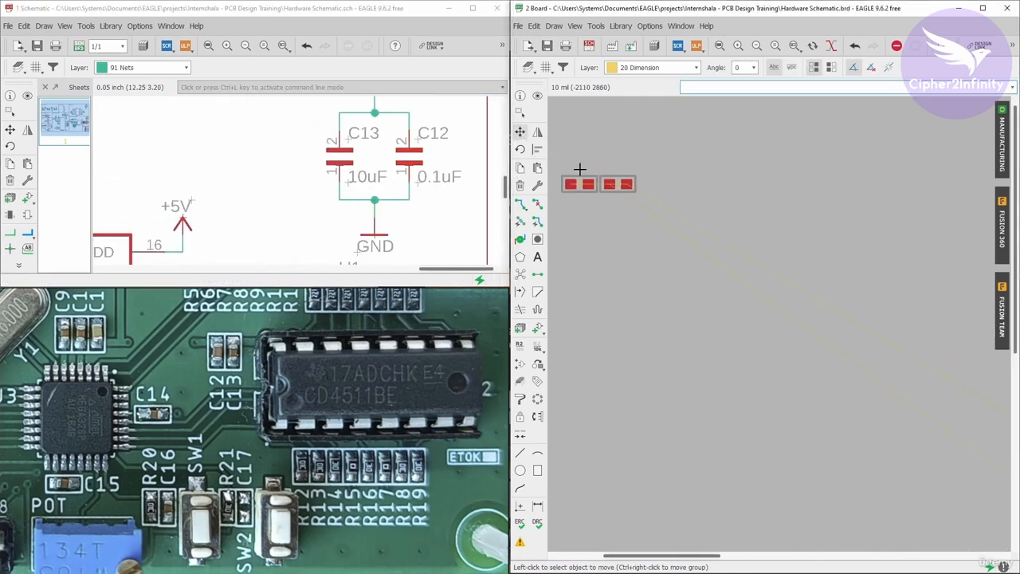
click(614, 183)
scroll(610, 175, down, 3)
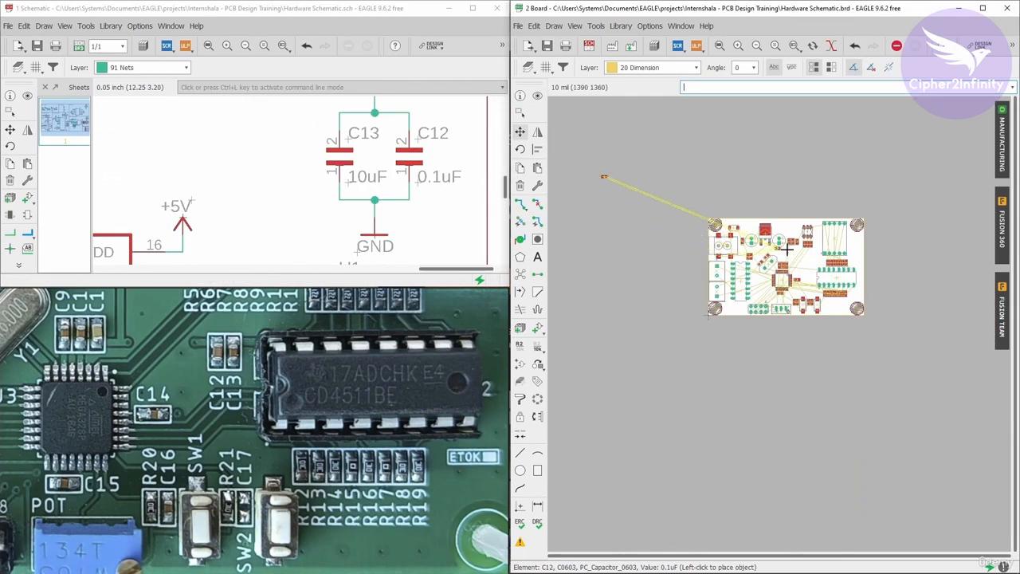
scroll(850, 295, up, 2)
scroll(850, 295, up, 3)
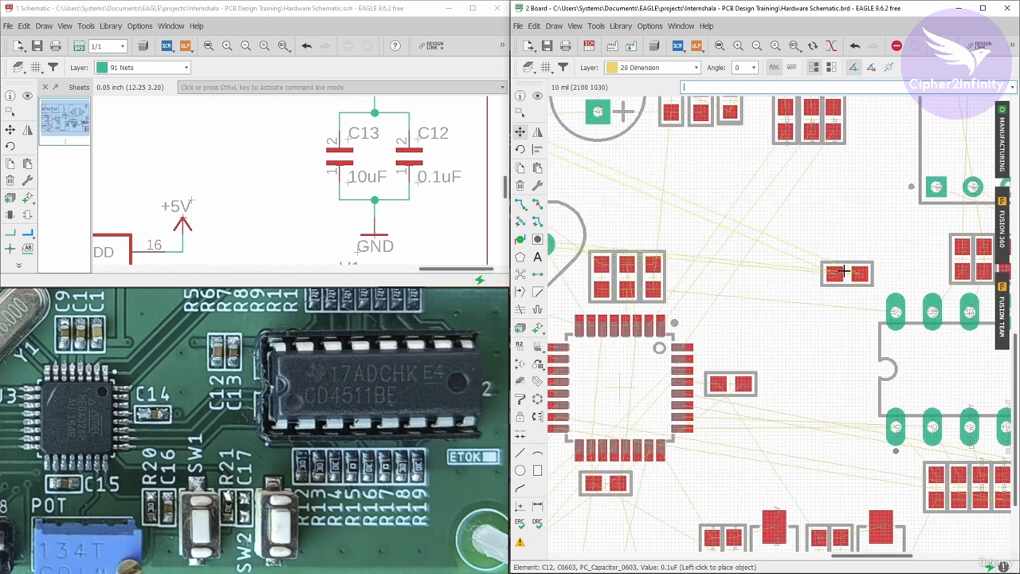
click(843, 272)
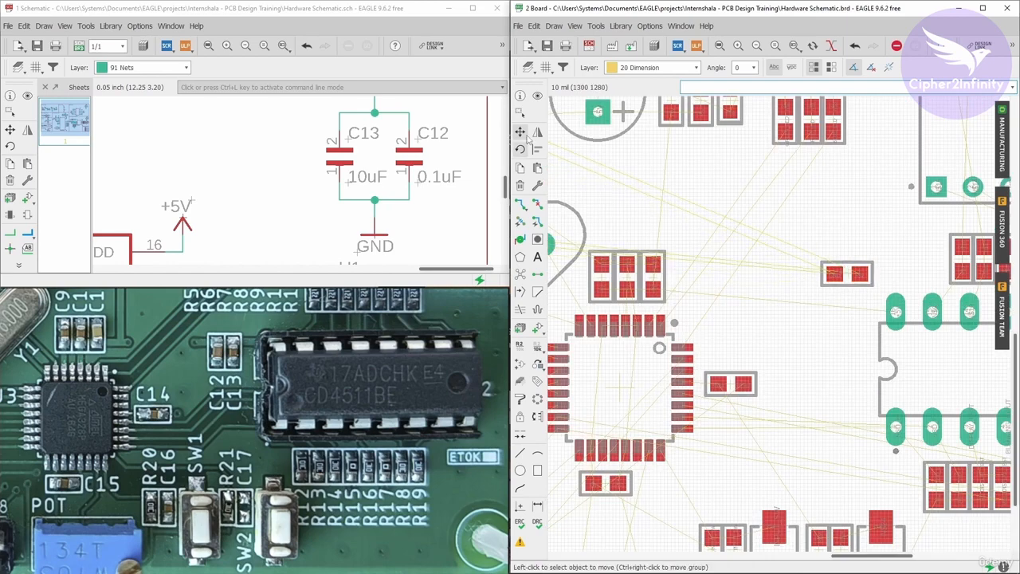
Show capacitor C13 from the schematic and move it onto the board right beside C12 near the IC.
click(27, 96)
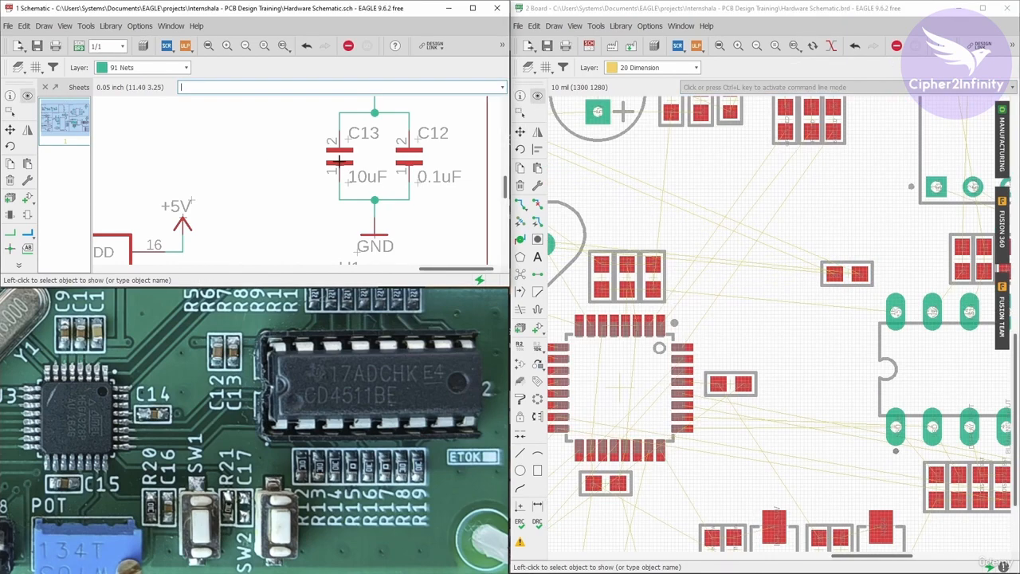
click(345, 156)
scroll(672, 216, down, 5)
scroll(672, 216, up, 5)
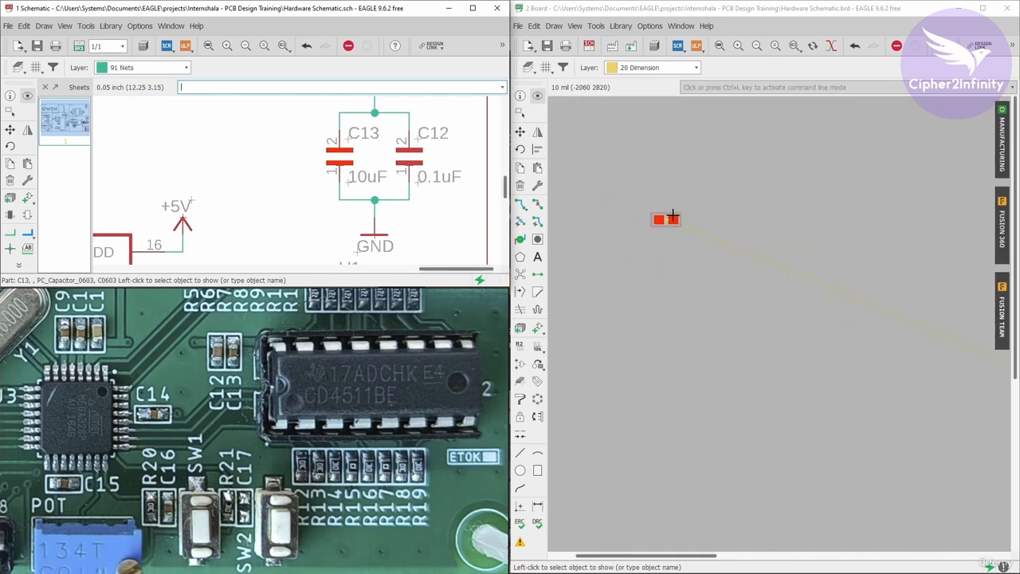
click(519, 132)
scroll(567, 194, down, 5)
scroll(753, 265, up, 10)
click(766, 252)
scroll(671, 205, down, 4)
scroll(767, 307, up, 1)
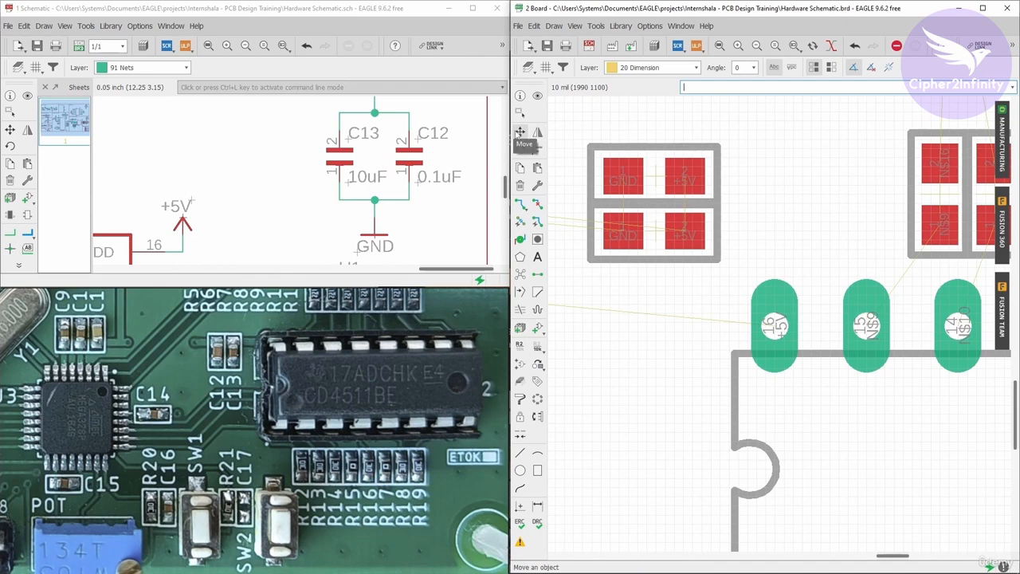
Group the two capacitors, move them rotated to the left end of the IC, and recompute the ratsnest.
scroll(642, 211, down, 4)
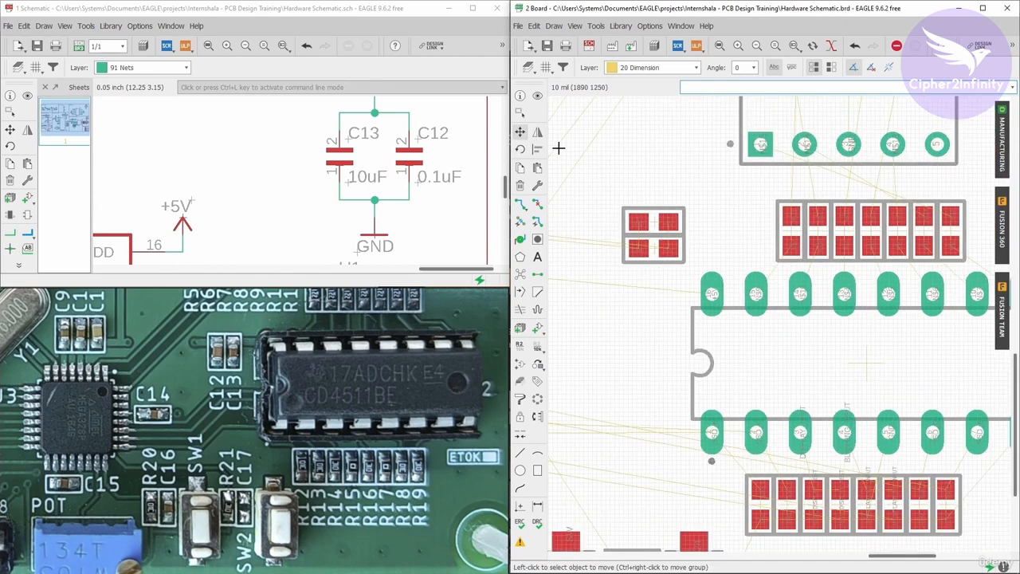
click(519, 112)
drag(595, 179, 700, 279)
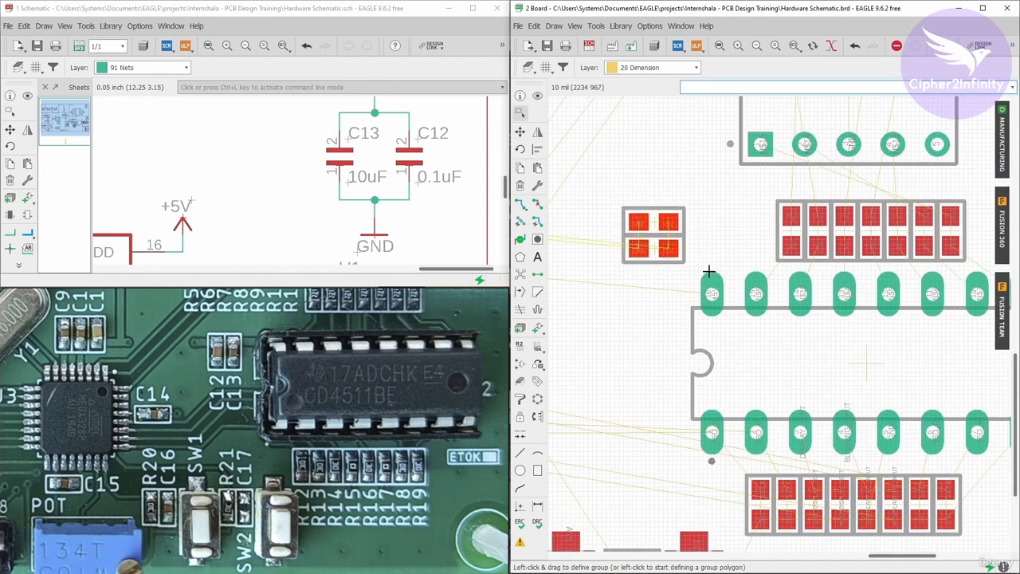
click(520, 132)
right_click(699, 237)
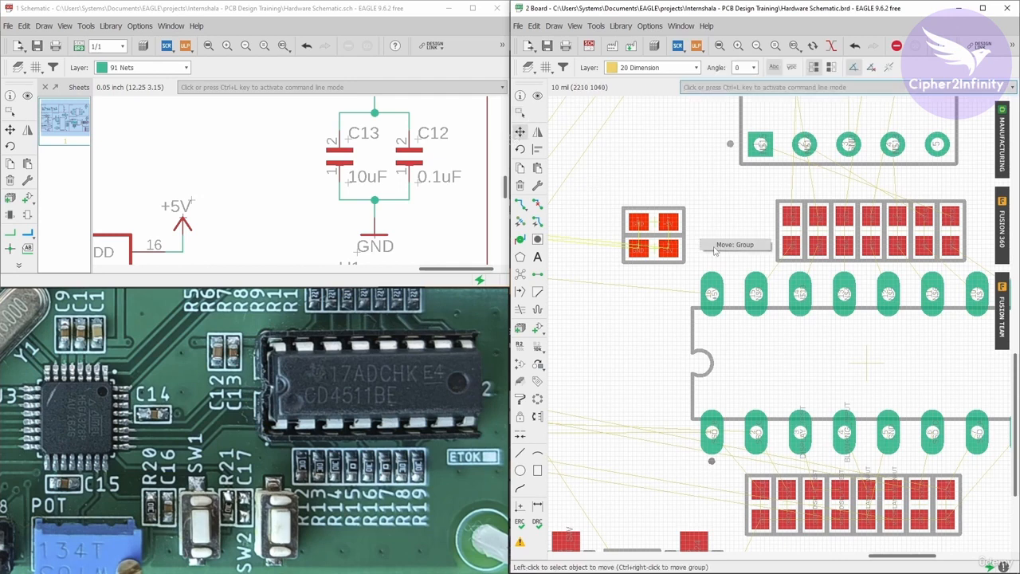
click(727, 246)
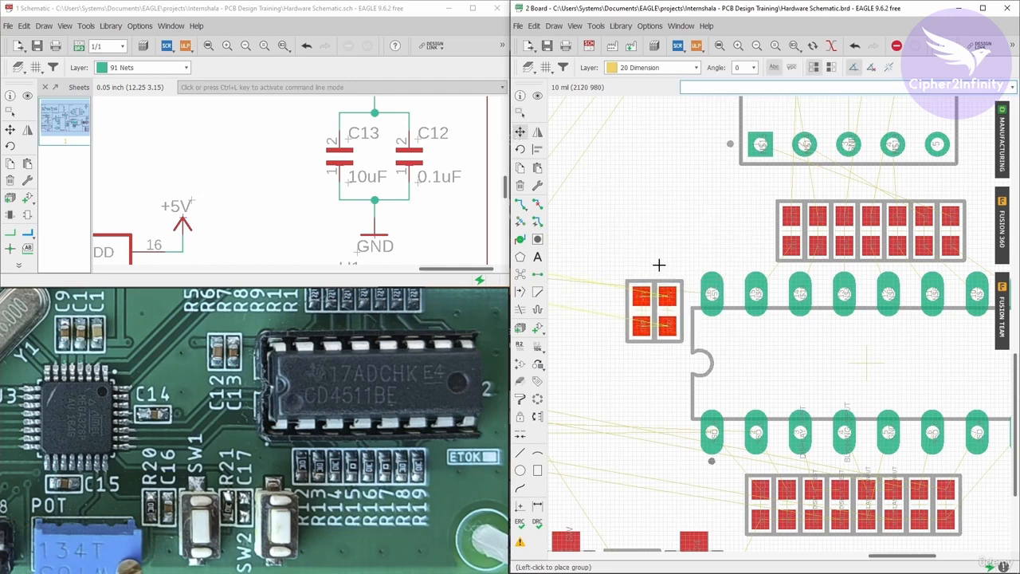
click(658, 264)
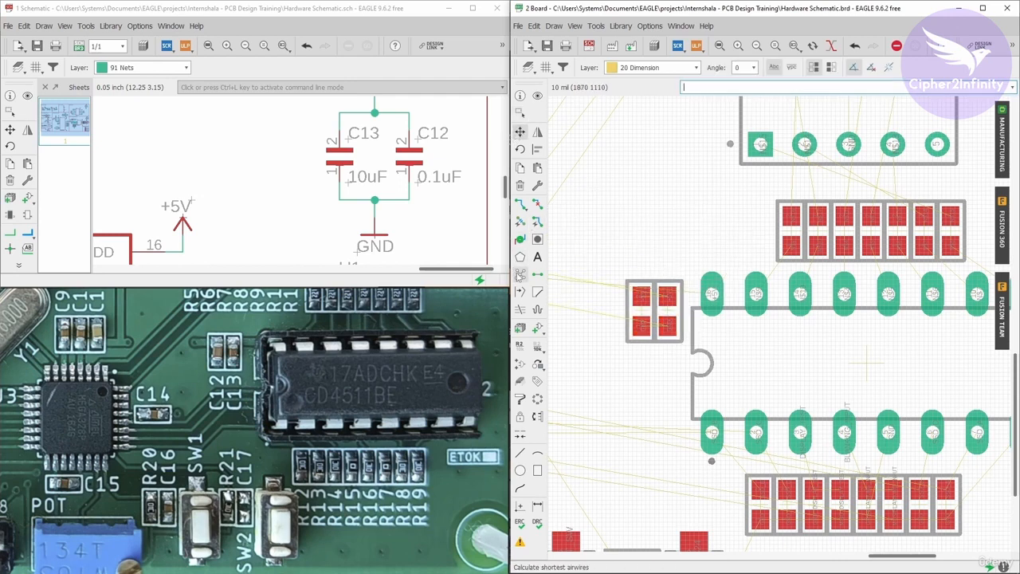
click(520, 274)
Inspect the capacitor and resistor placement around the IC and the overall board layout.
scroll(626, 290, up, 3)
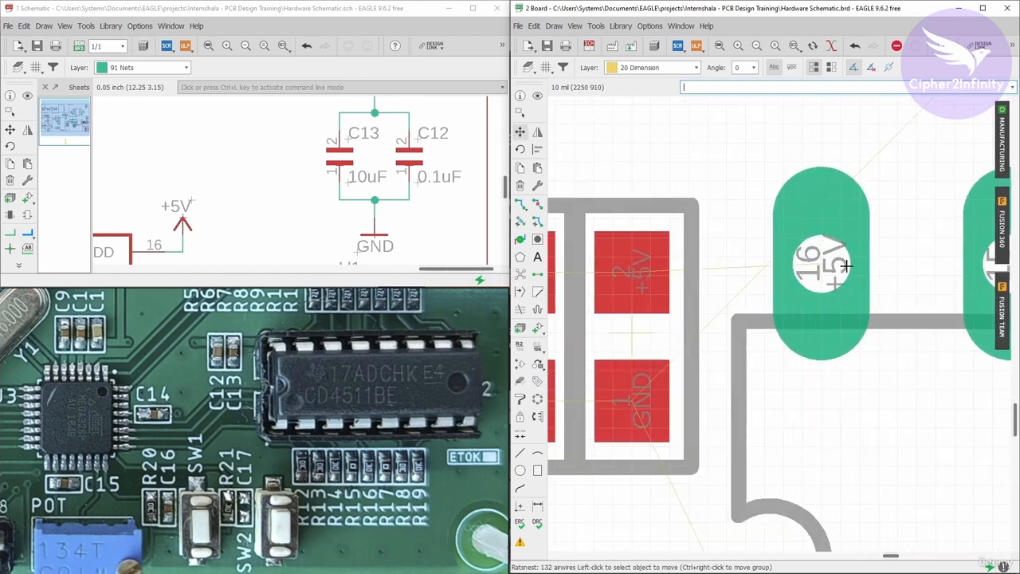
scroll(813, 267, down, 1)
scroll(843, 269, down, 5)
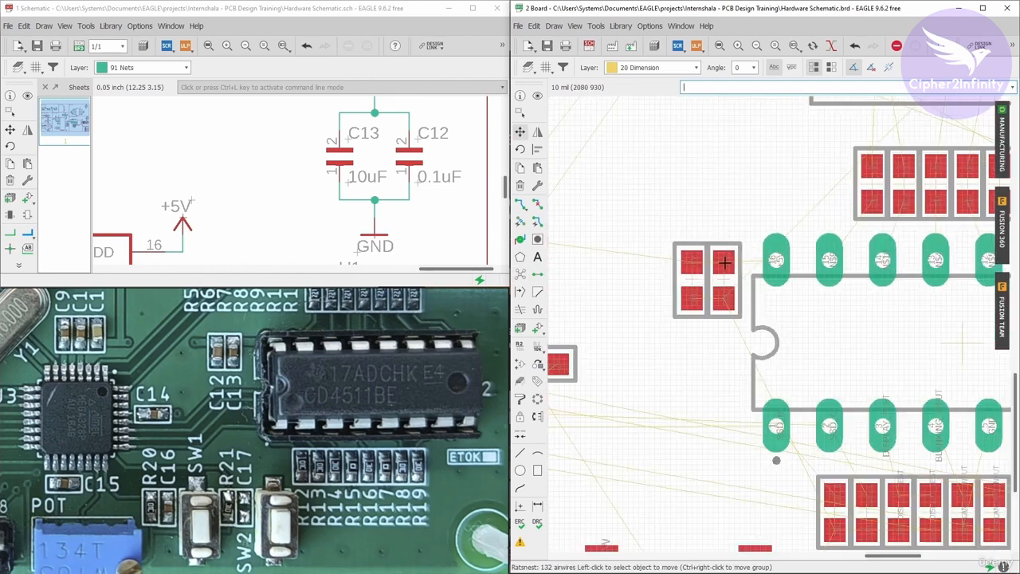
scroll(674, 248, up, 1)
scroll(674, 247, up, 3)
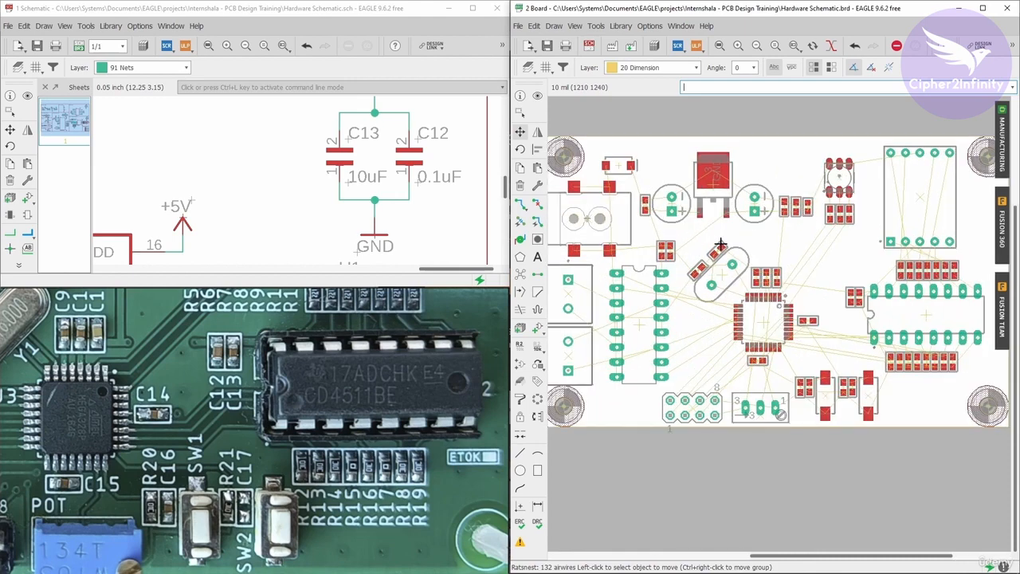
scroll(694, 255, down, 4)
scroll(715, 266, up, 3)
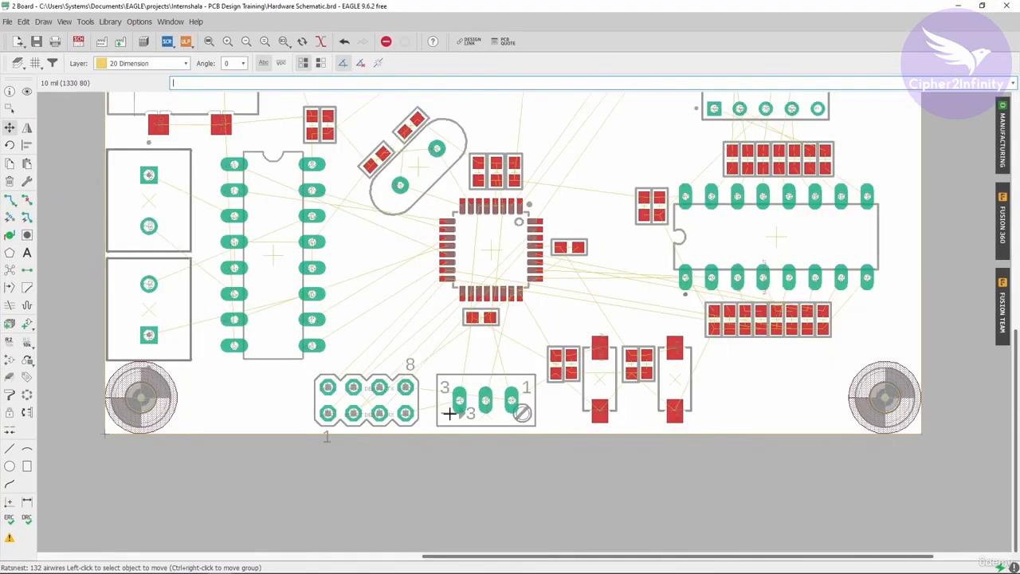
scroll(420, 469, down, 2)
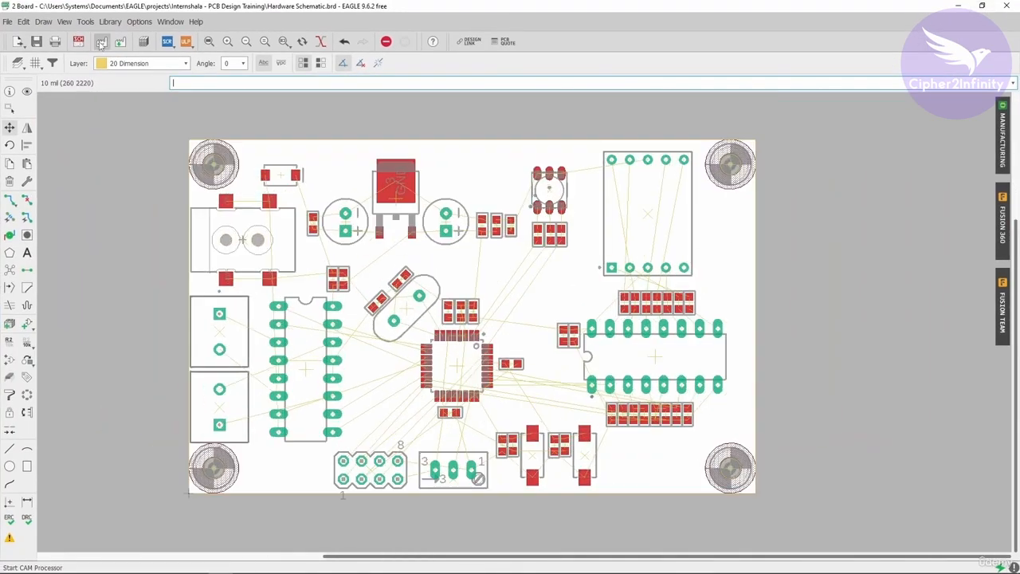
Make the tNames, bNames, tValues and bValues layers visible on the board.
click(63, 23)
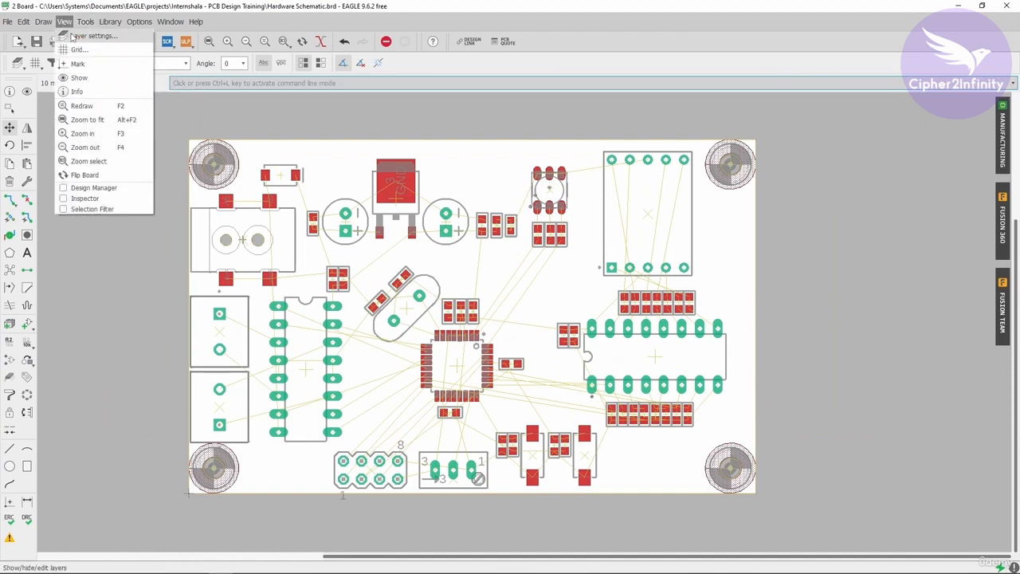
click(89, 36)
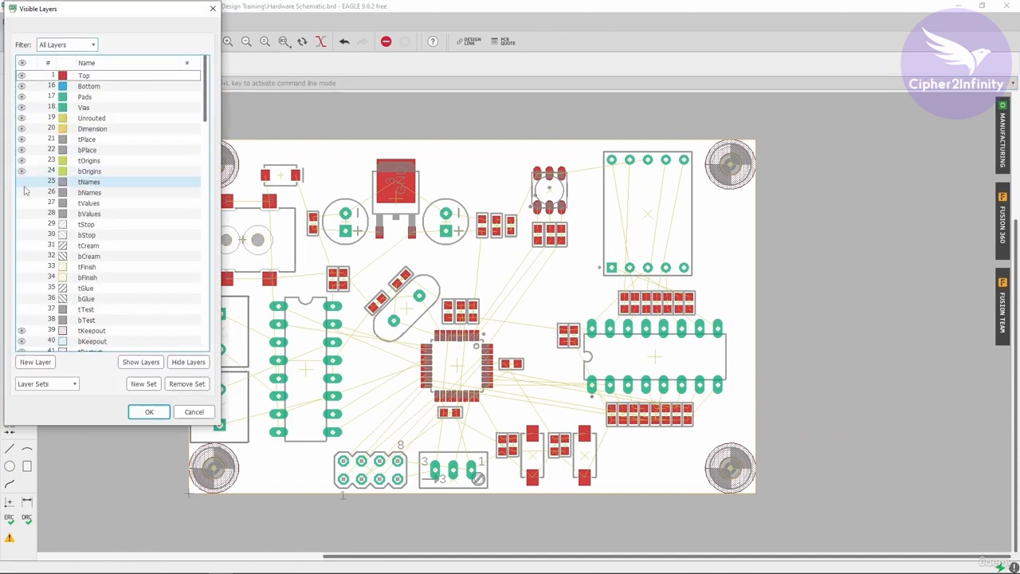
click(21, 182)
click(22, 192)
click(21, 202)
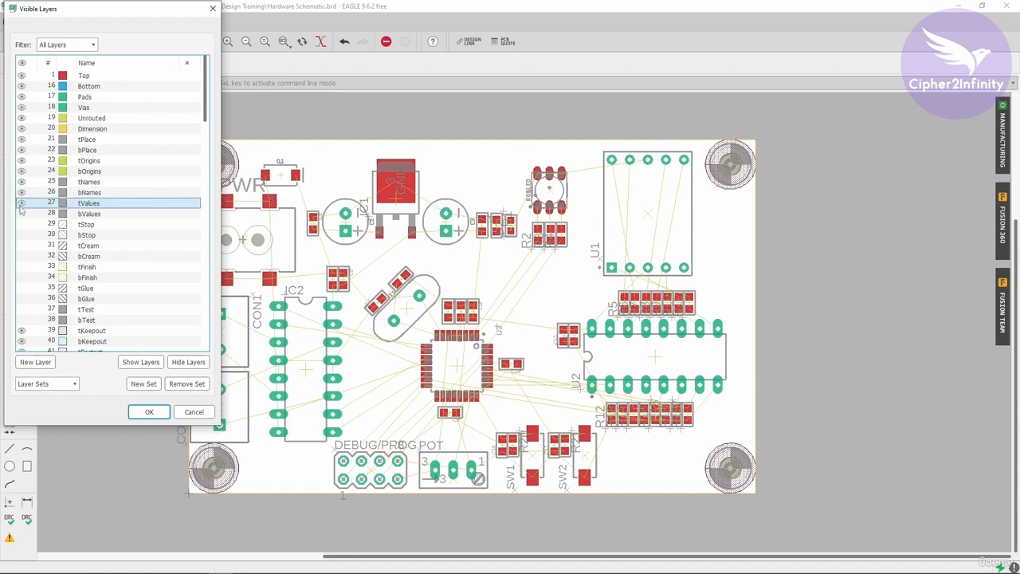
click(21, 214)
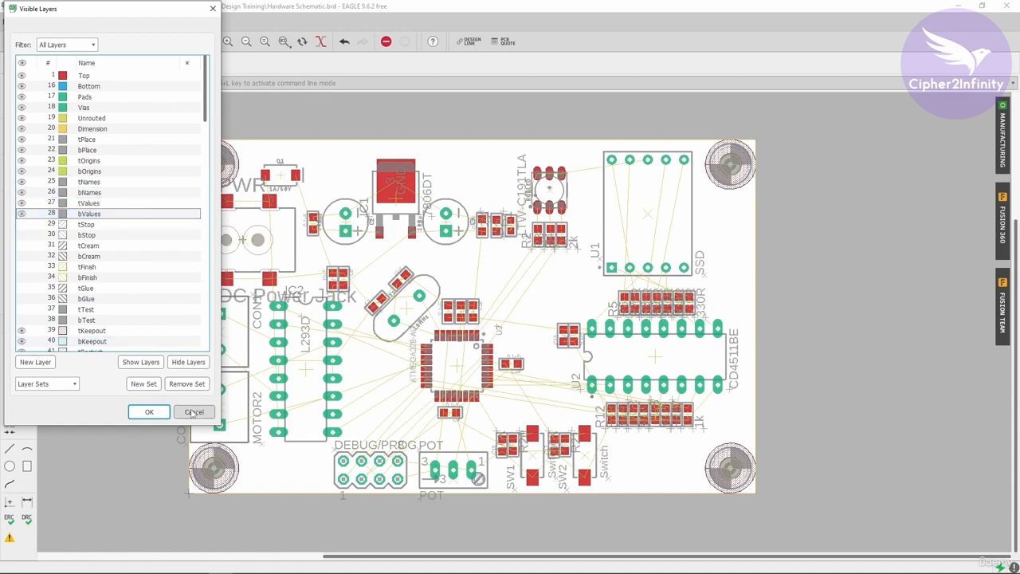
click(149, 412)
Inspect the component names and values around the microcontroller and the CD4511BE IC.
scroll(371, 331, up, 1)
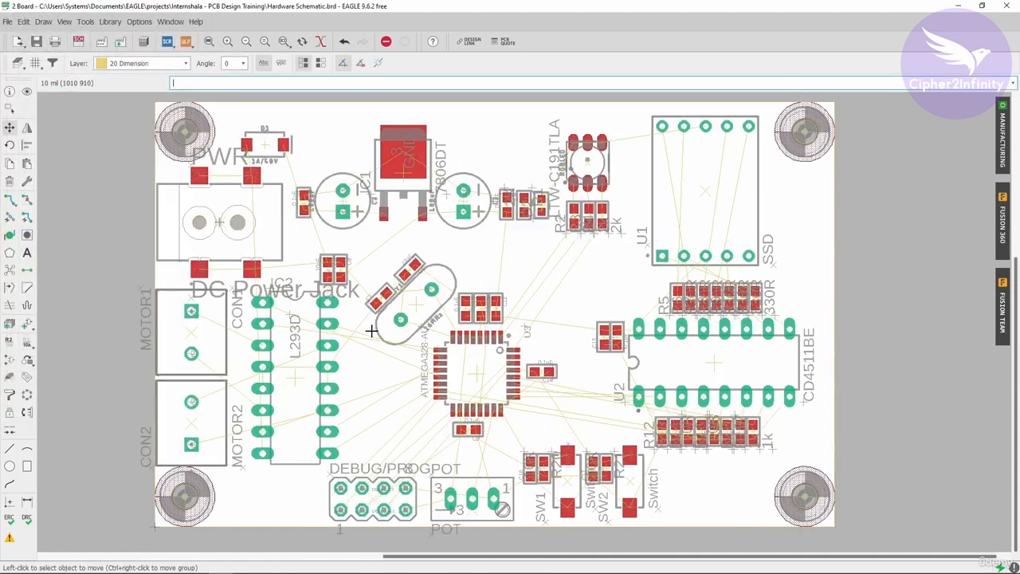
scroll(370, 331, down, 2)
scroll(407, 314, up, 1)
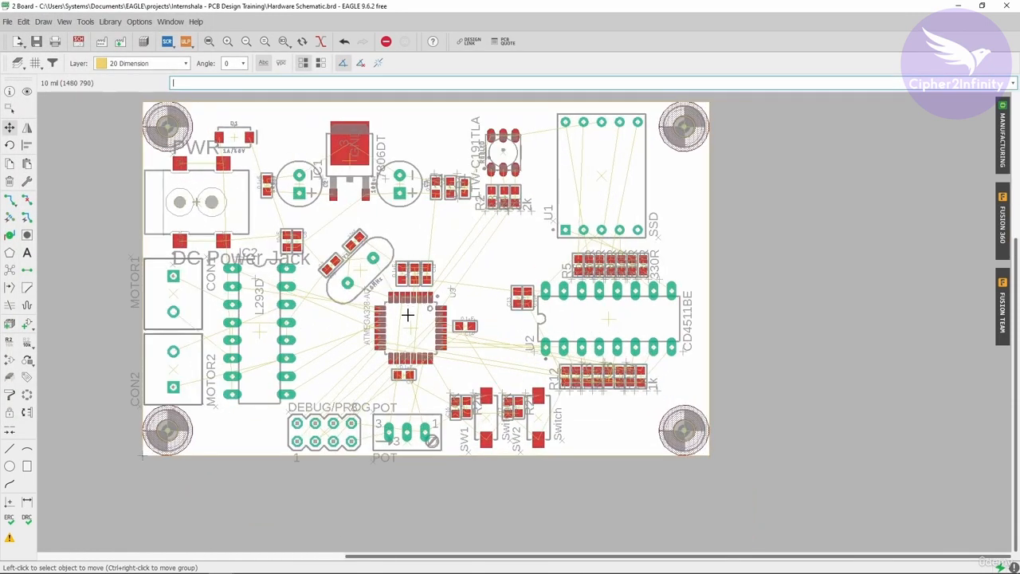
scroll(407, 315, down, 1)
scroll(382, 271, up, 1)
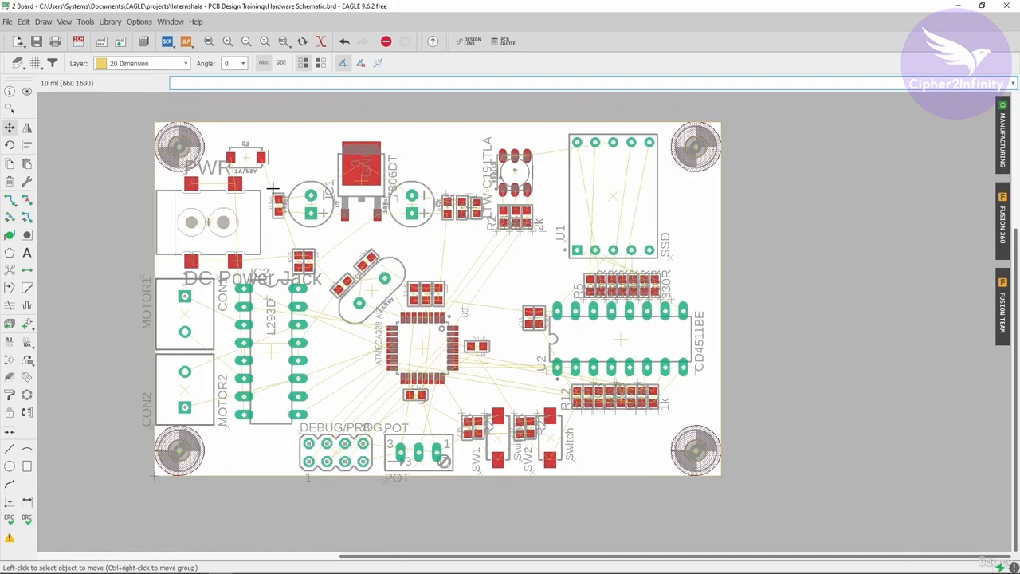
scroll(364, 330, up, 3)
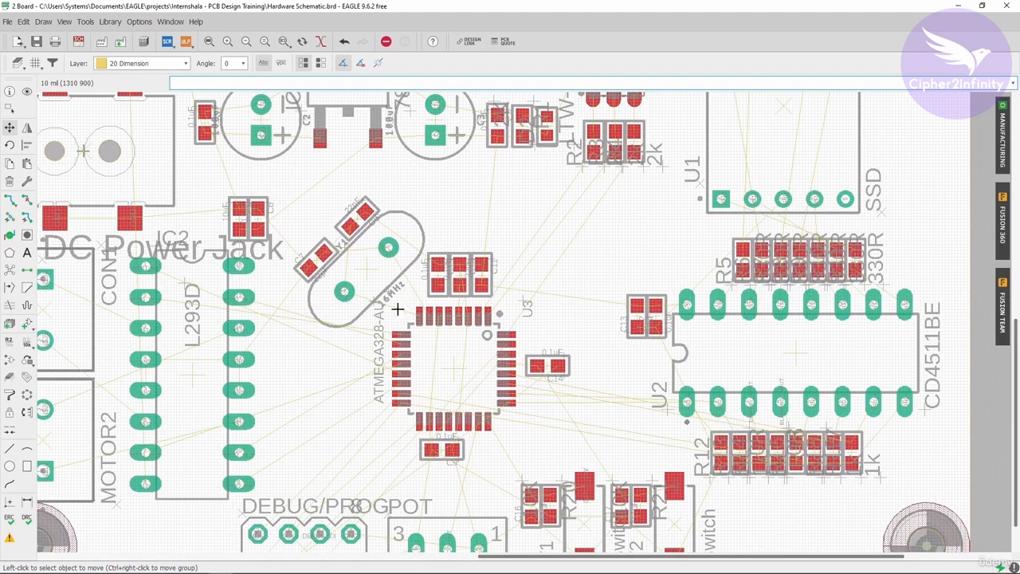
scroll(397, 308, up, 2)
scroll(397, 306, up, 1)
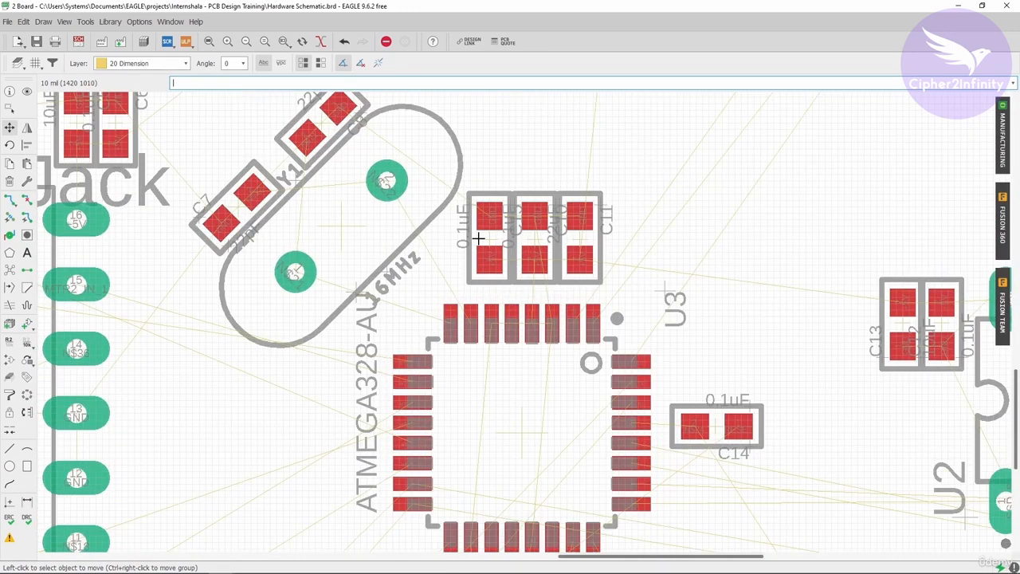
scroll(478, 237, up, 2)
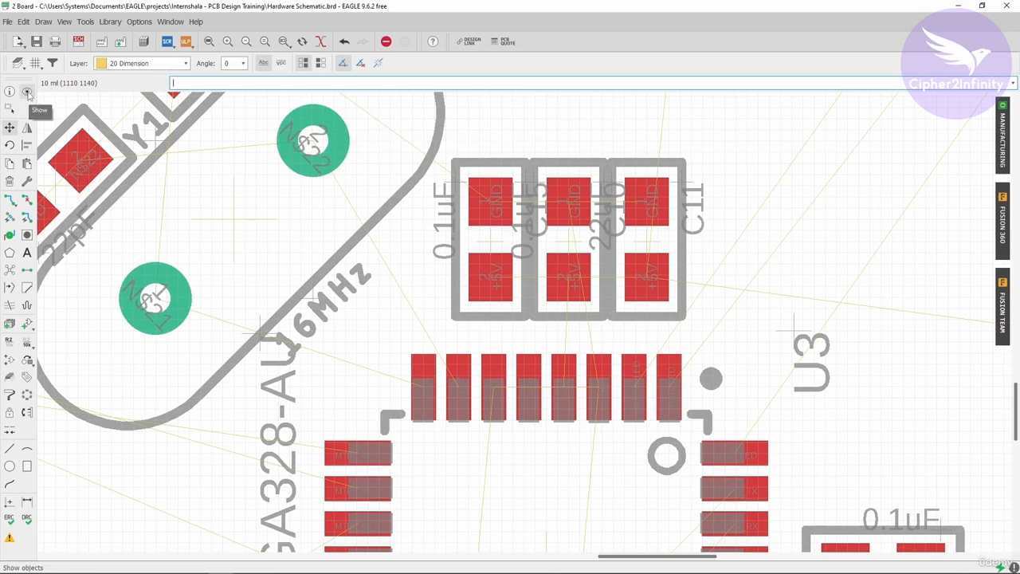
Highlight capacitor C15 beside the microcontroller and view it on the whole board.
click(27, 92)
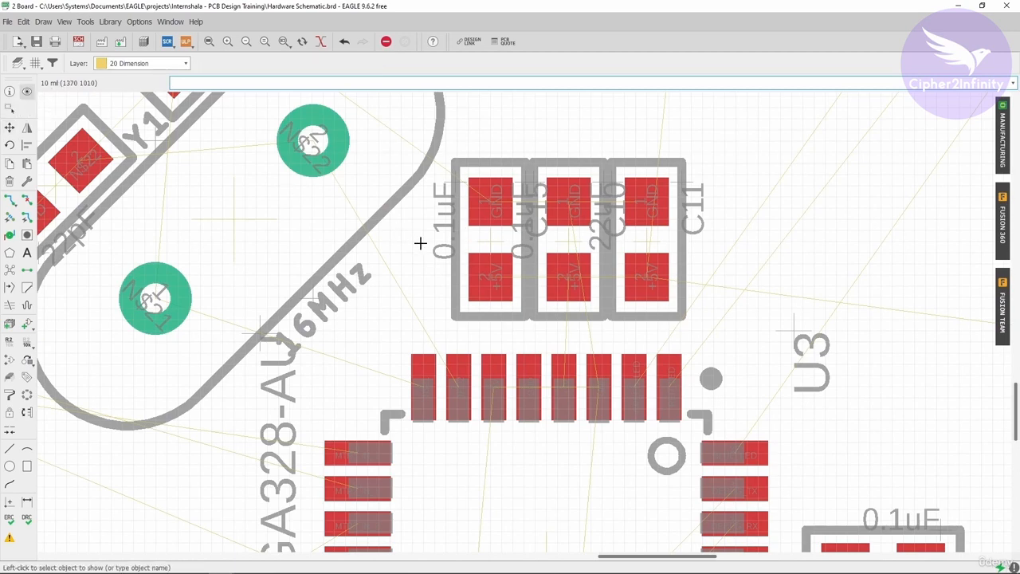
click(490, 239)
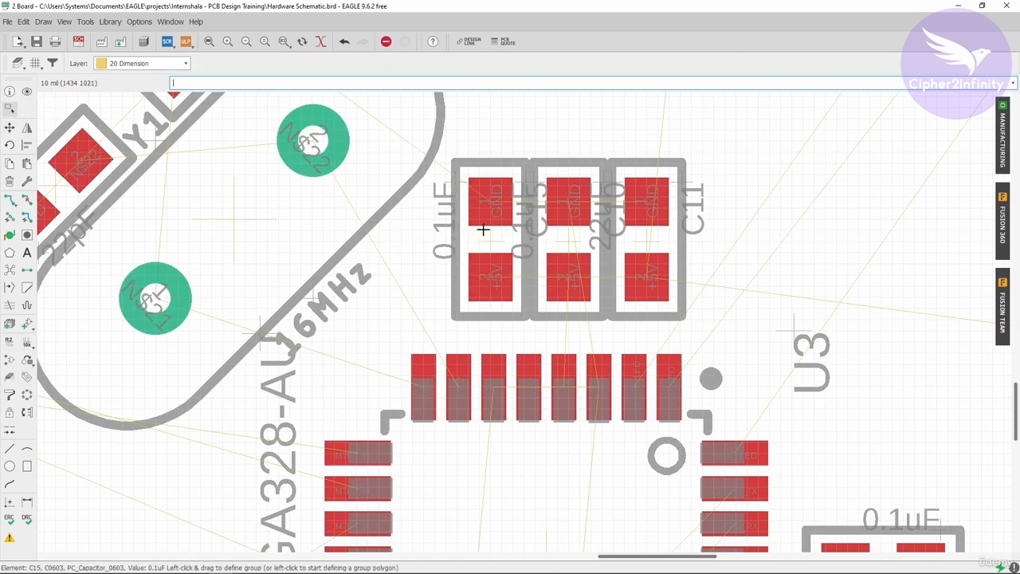
scroll(501, 241, down, 3)
scroll(501, 240, down, 2)
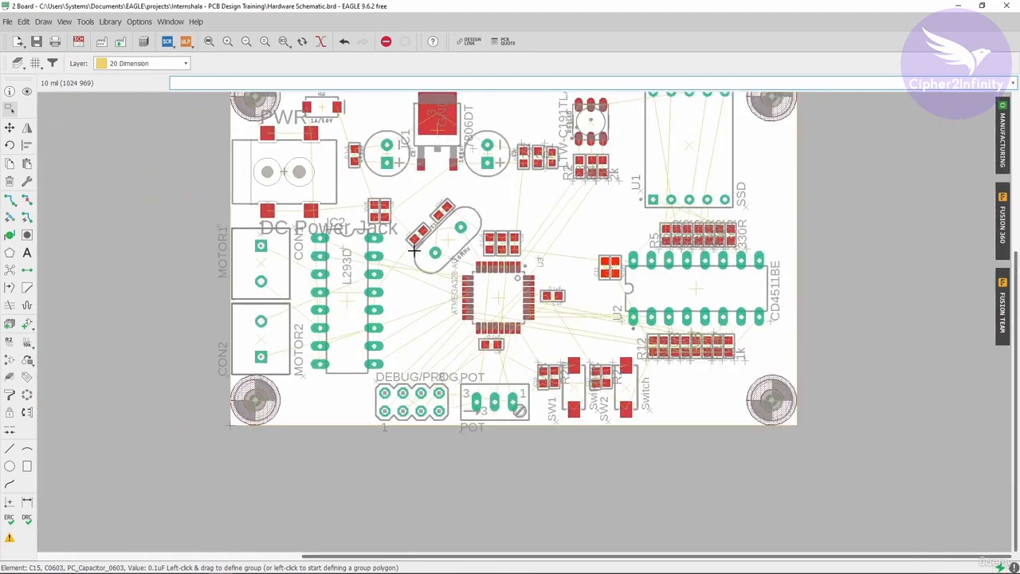
scroll(374, 296, down, 3)
scroll(386, 289, up, 3)
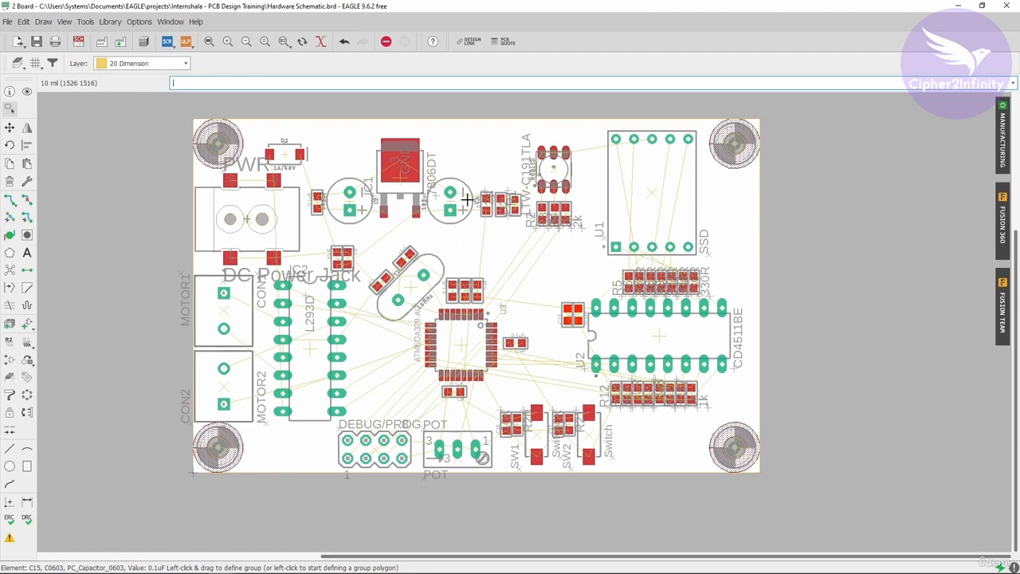
Hide the tValues and bValues layers on the board.
click(64, 23)
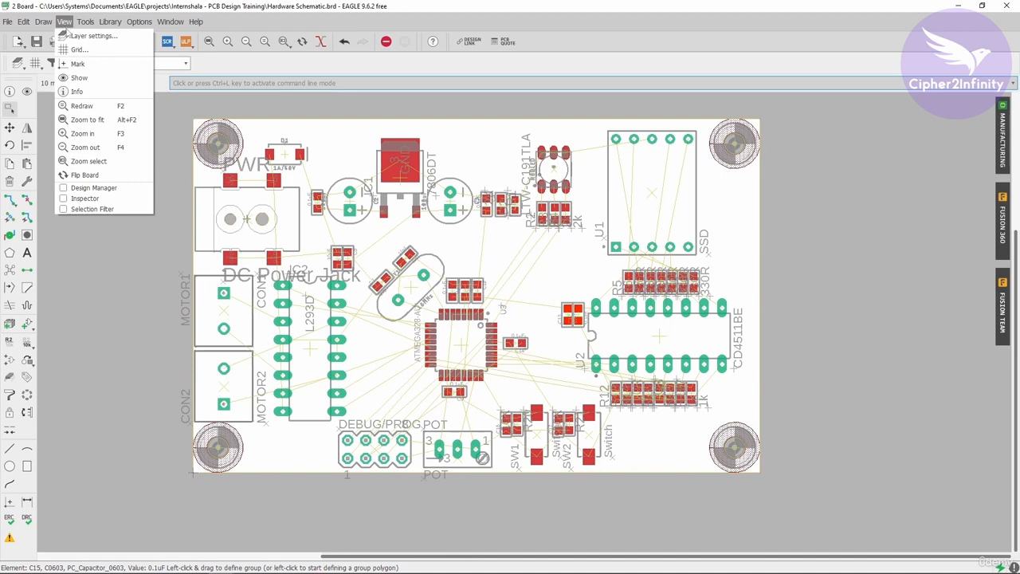
click(92, 36)
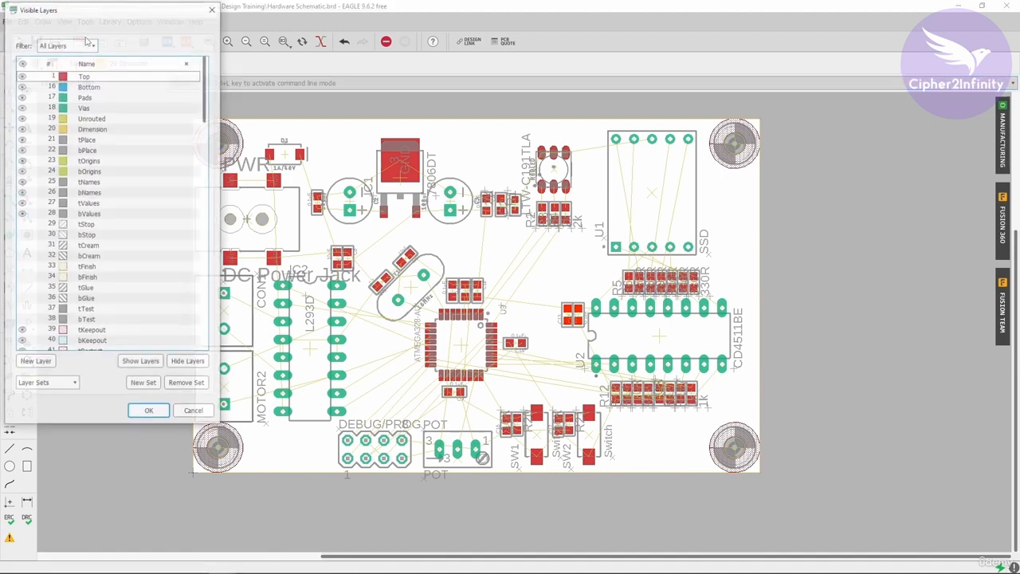
click(22, 214)
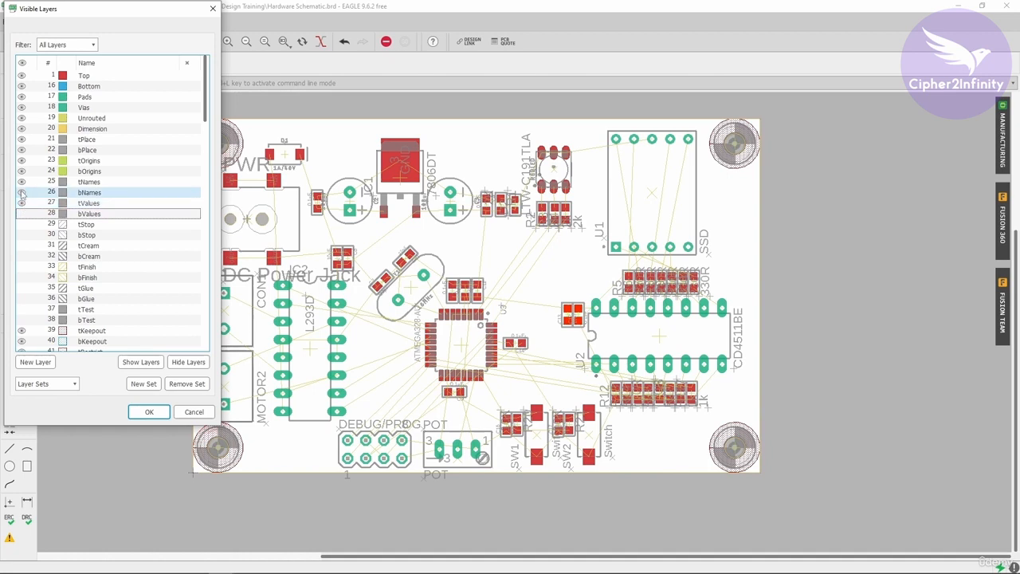
click(22, 203)
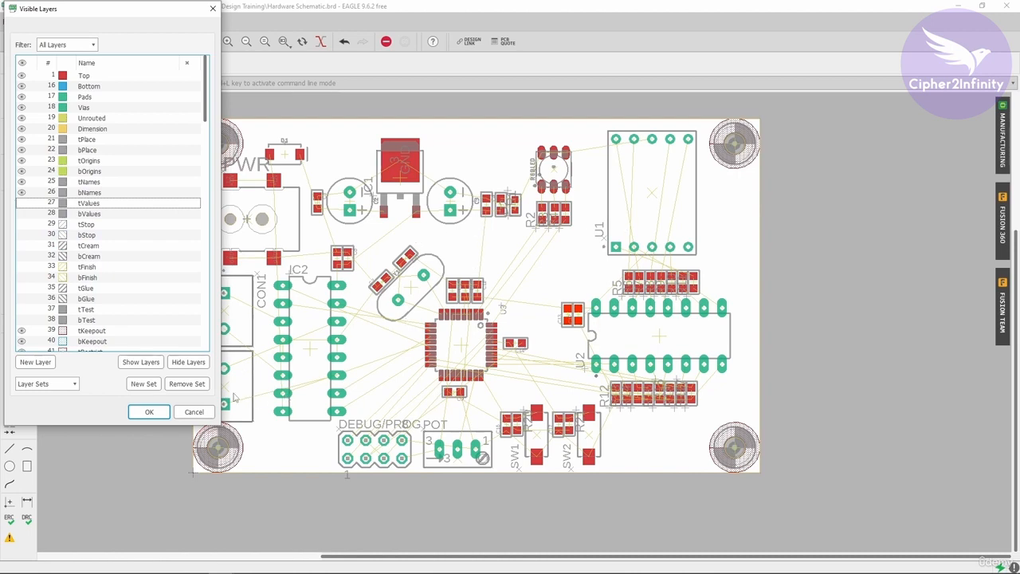
click(150, 412)
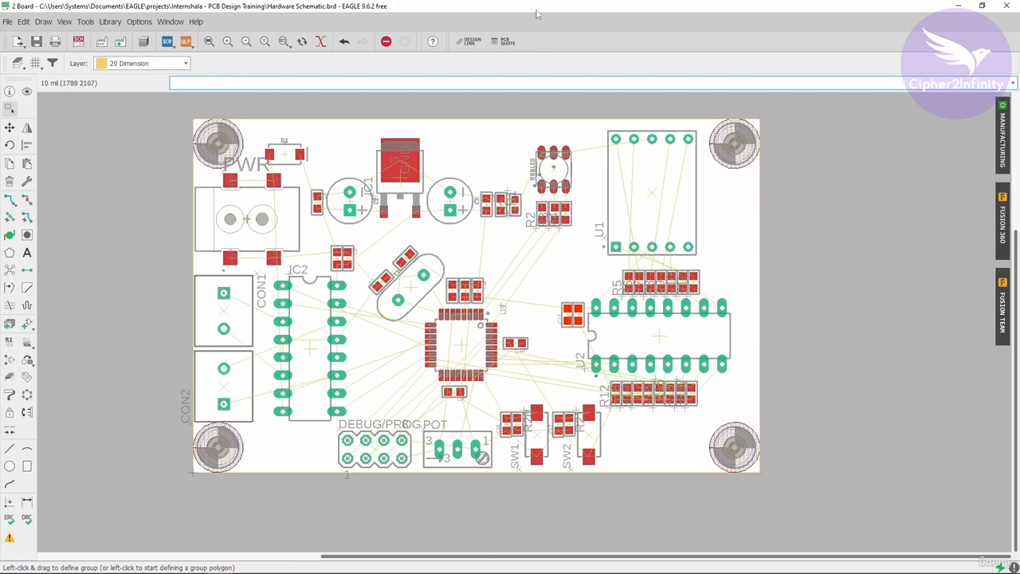
drag(522, 4, 1019, 144)
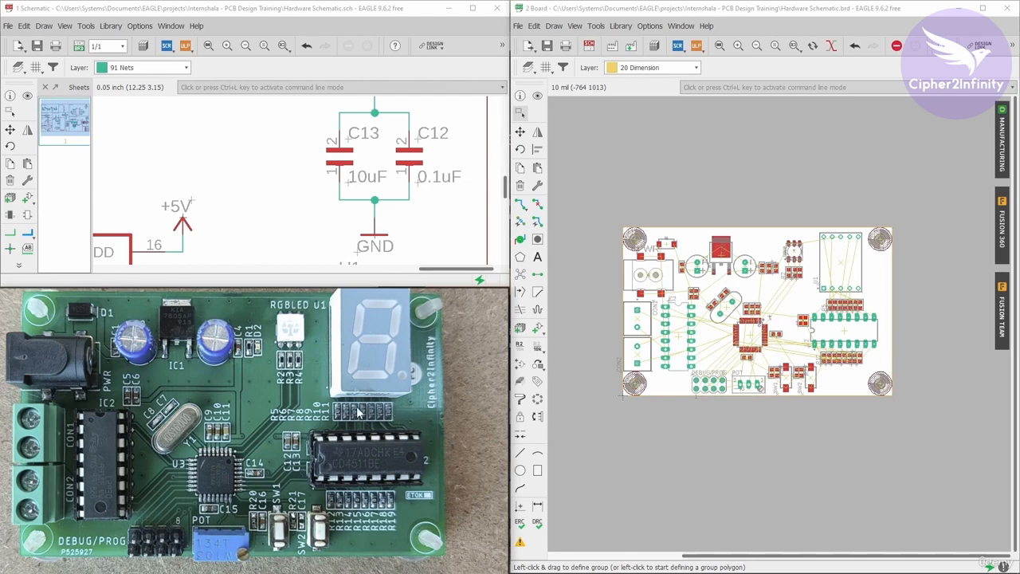
click(983, 8)
scroll(508, 231, up, 2)
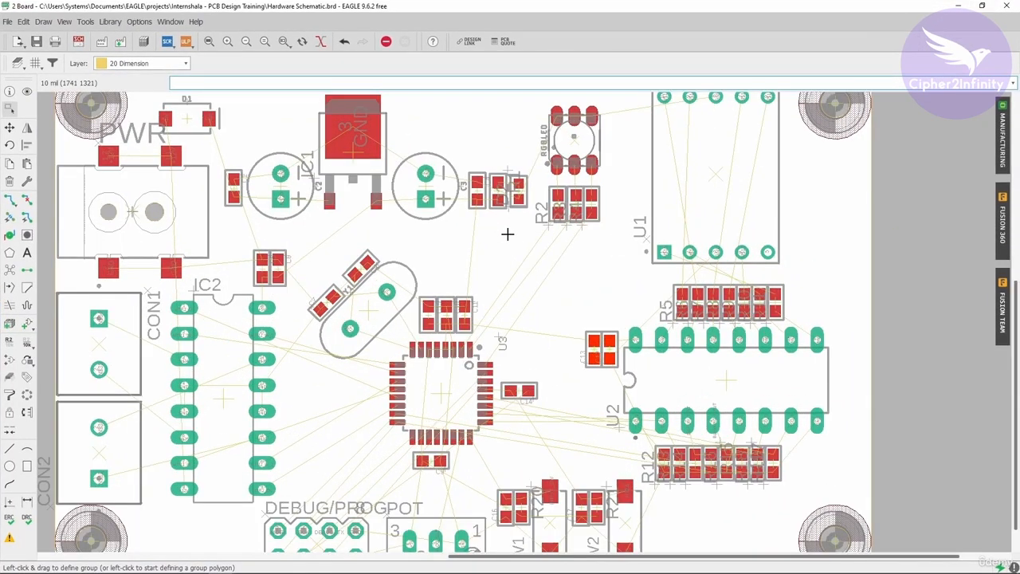
scroll(508, 234, down, 2)
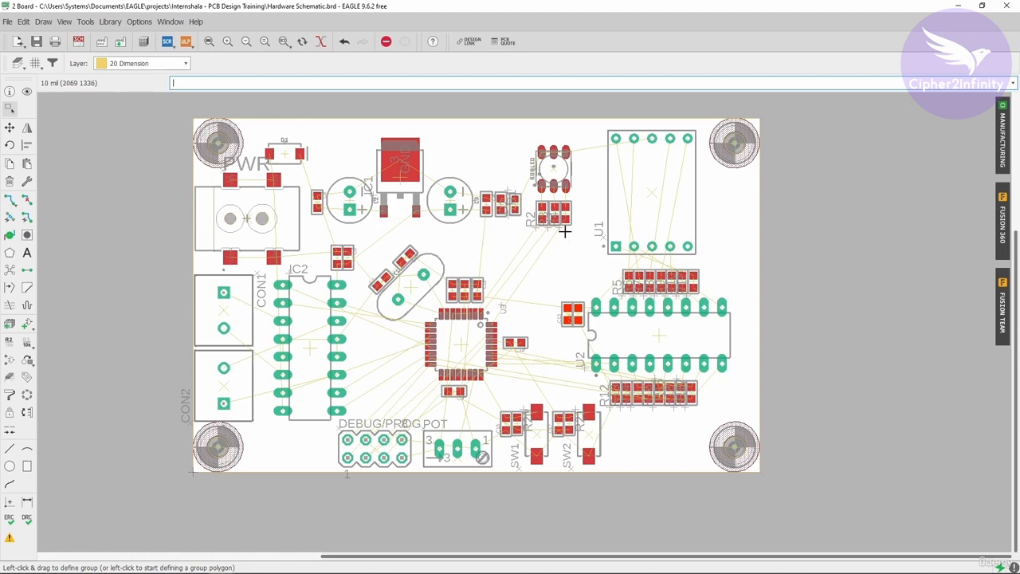
scroll(564, 231, up, 3)
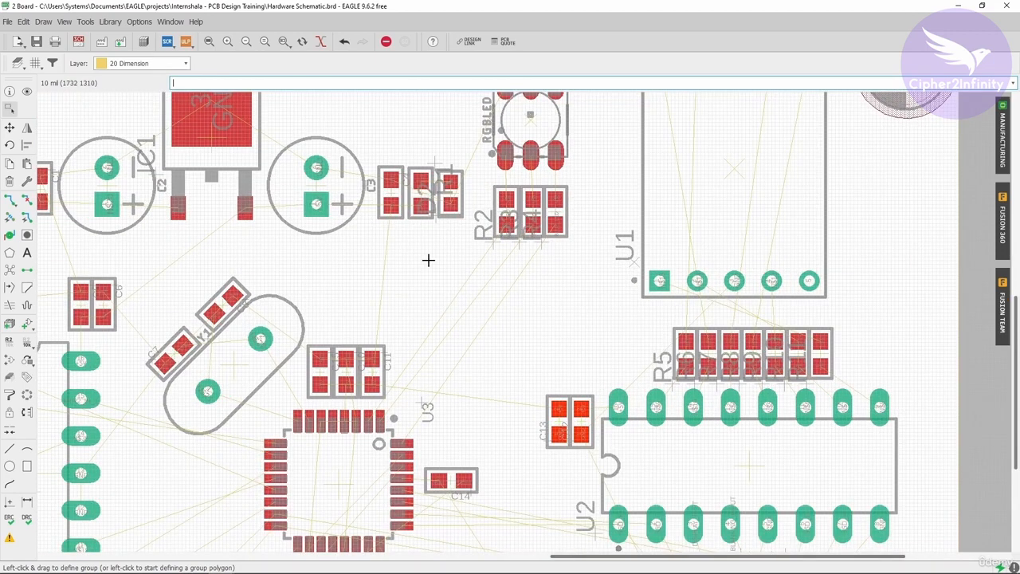
click(10, 127)
scroll(653, 386, up, 1)
middle_drag(653, 386, 627, 328)
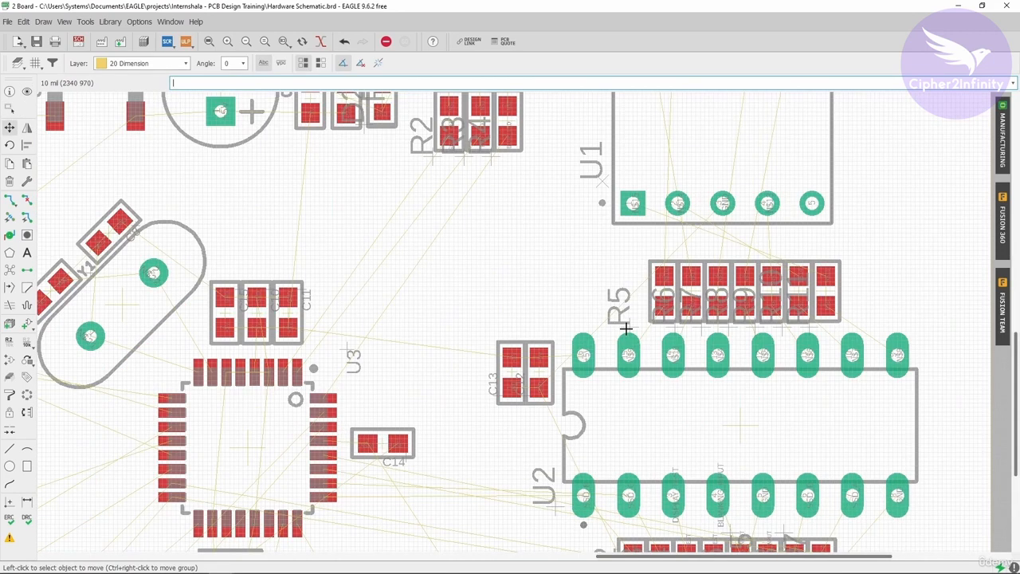
scroll(554, 277, down, 2)
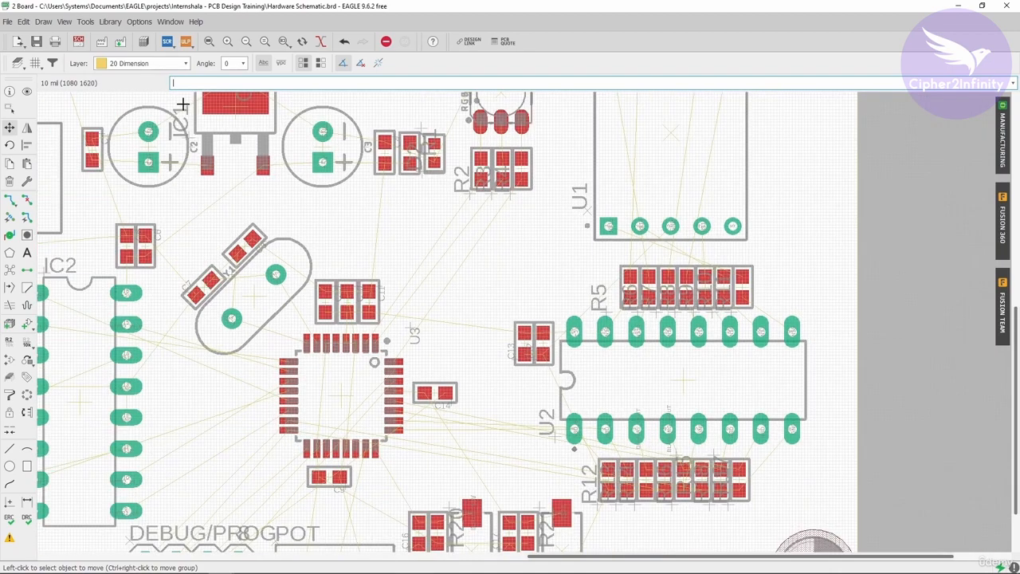
click(26, 91)
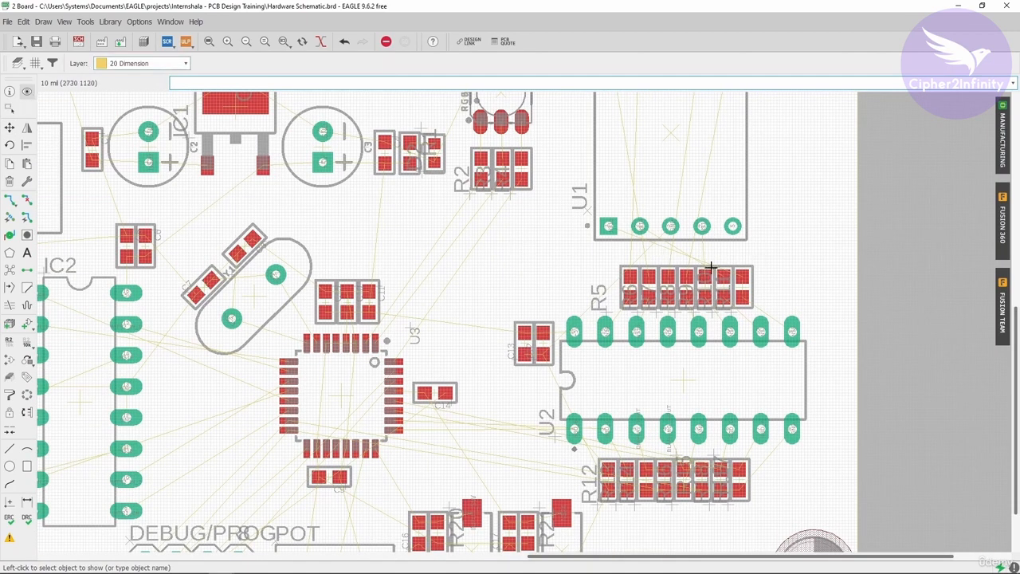
Highlight resistor R11 in the resistor row above the CD4511BE IC.
scroll(684, 251, down, 2)
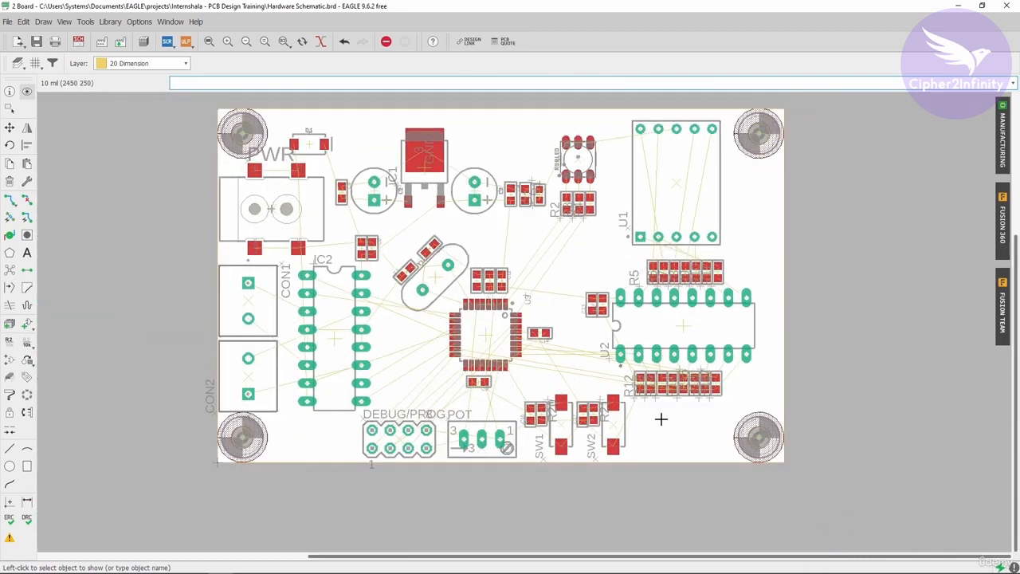
scroll(668, 395, up, 1)
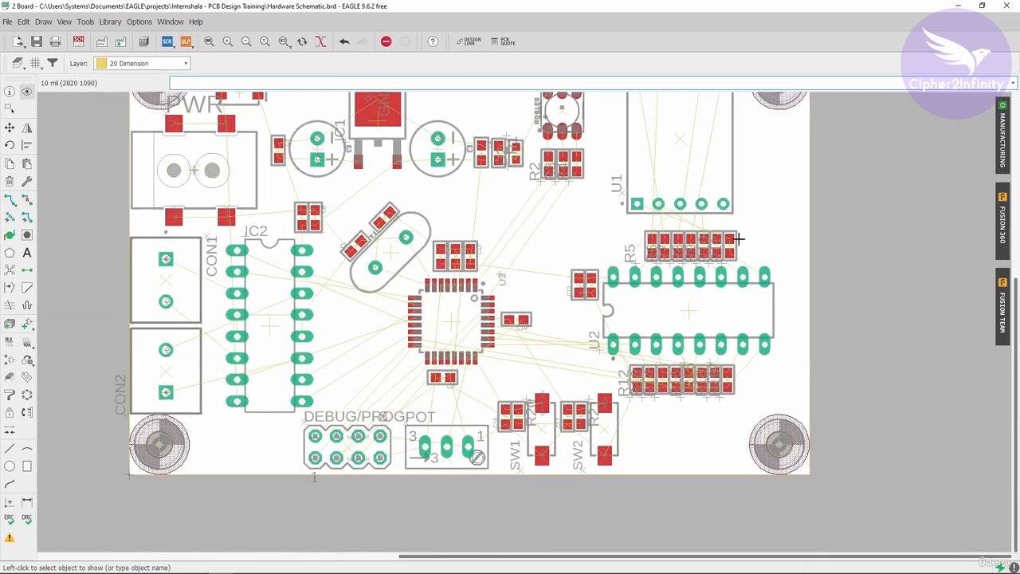
scroll(739, 238, up, 2)
scroll(638, 351, down, 3)
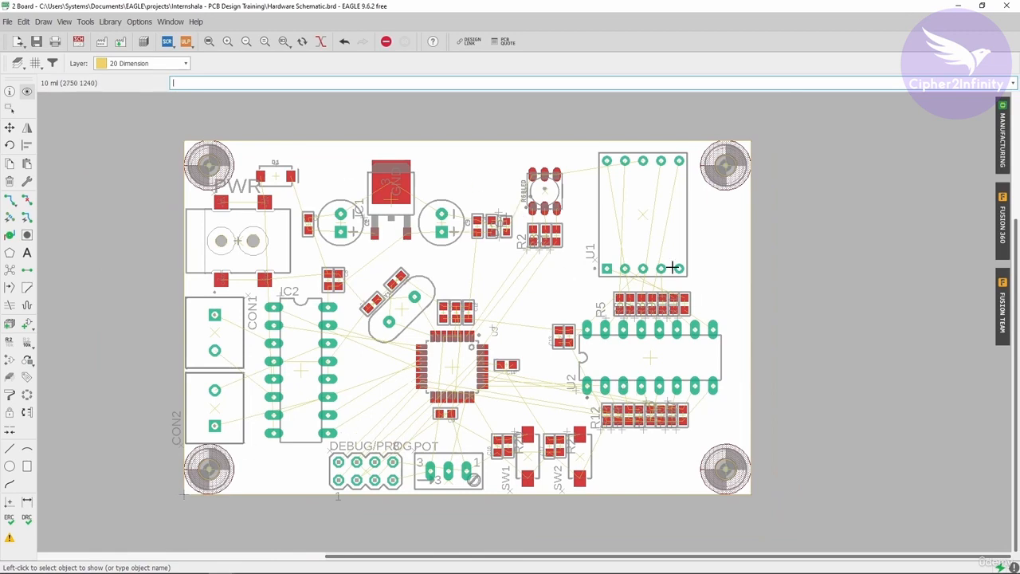
scroll(742, 346, up, 1)
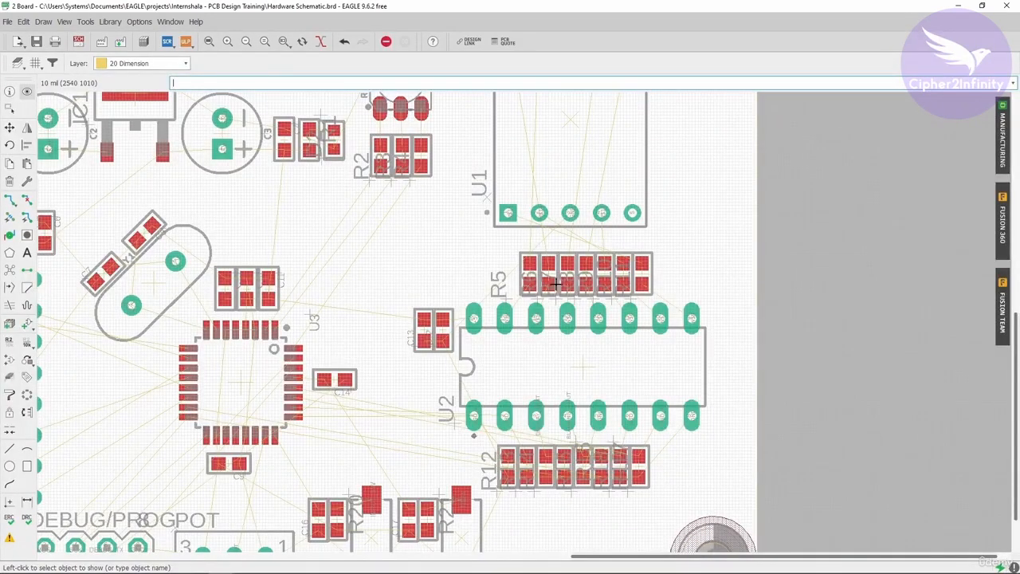
click(10, 128)
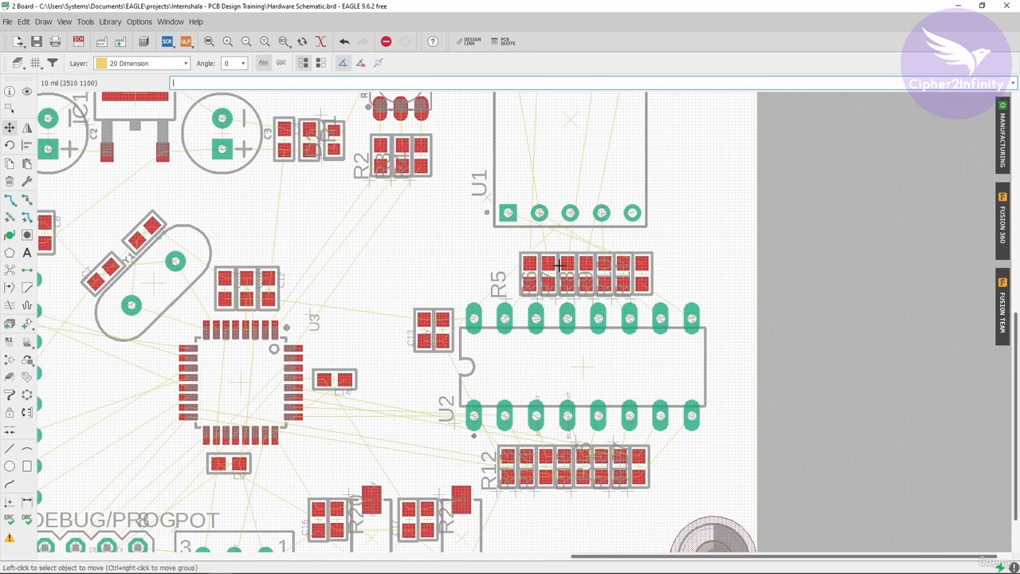
click(27, 91)
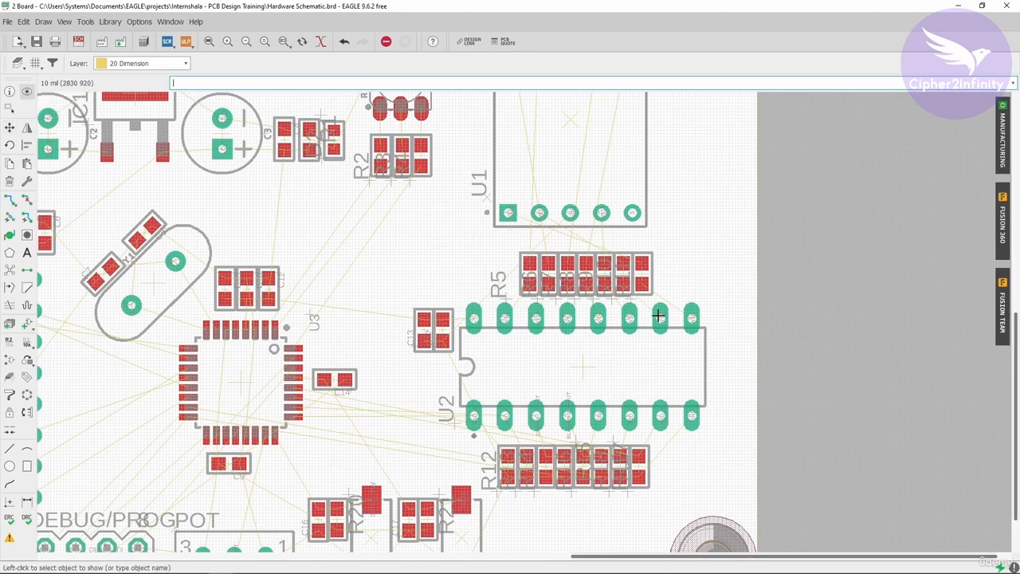
scroll(641, 275, up, 1)
click(643, 270)
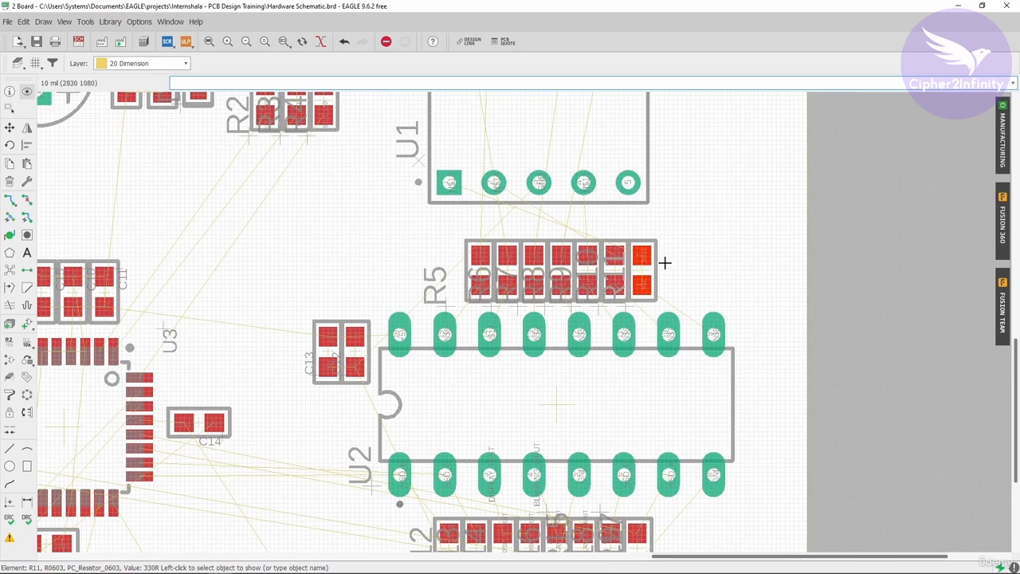
Tile the board beside the schematic and cross-probe resistor R7 from the schematic onto the board.
double_click(624, 11)
key(super+Right)
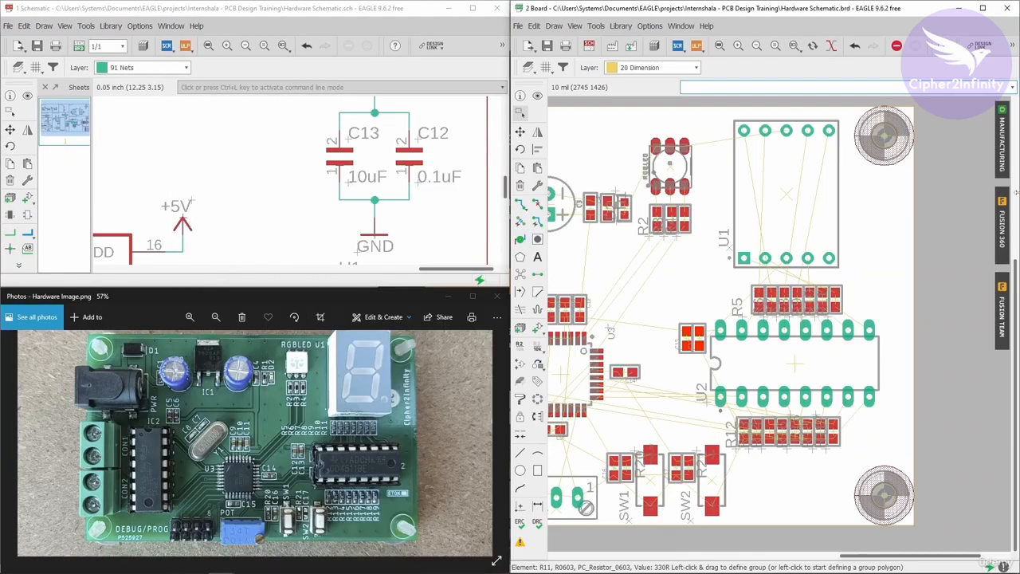
scroll(229, 167, down, 4)
scroll(255, 223, up, 6)
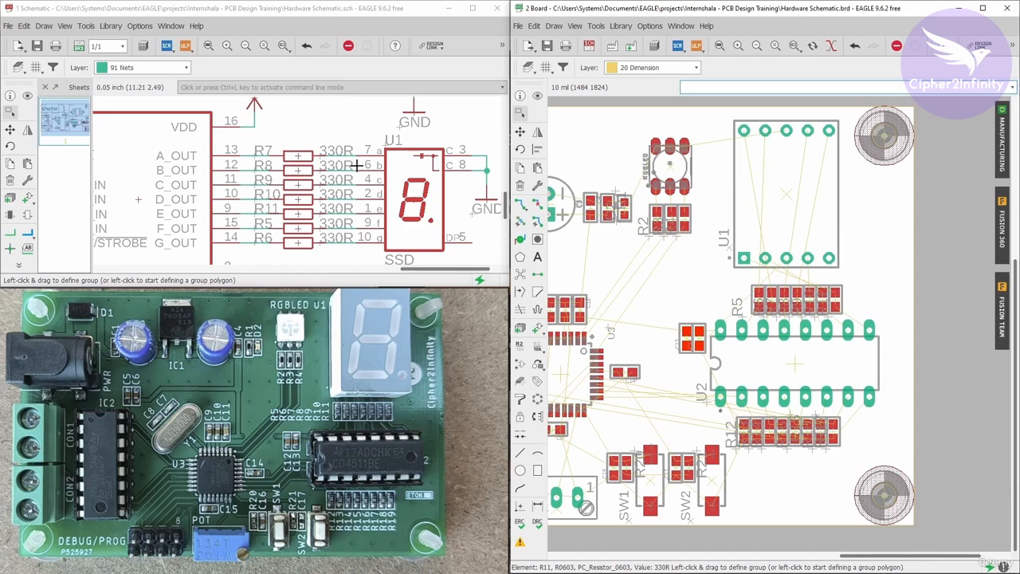
click(538, 96)
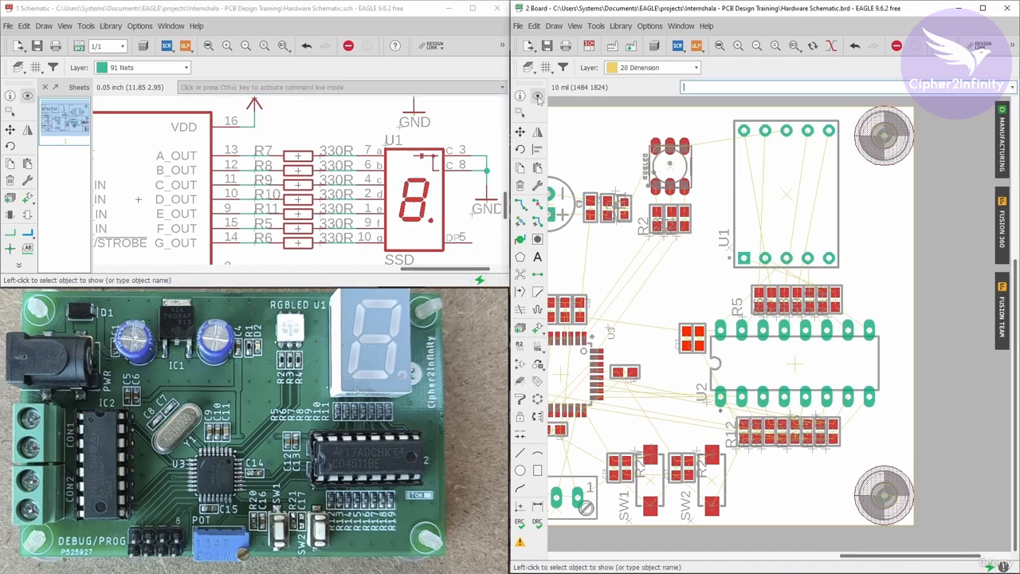
click(298, 155)
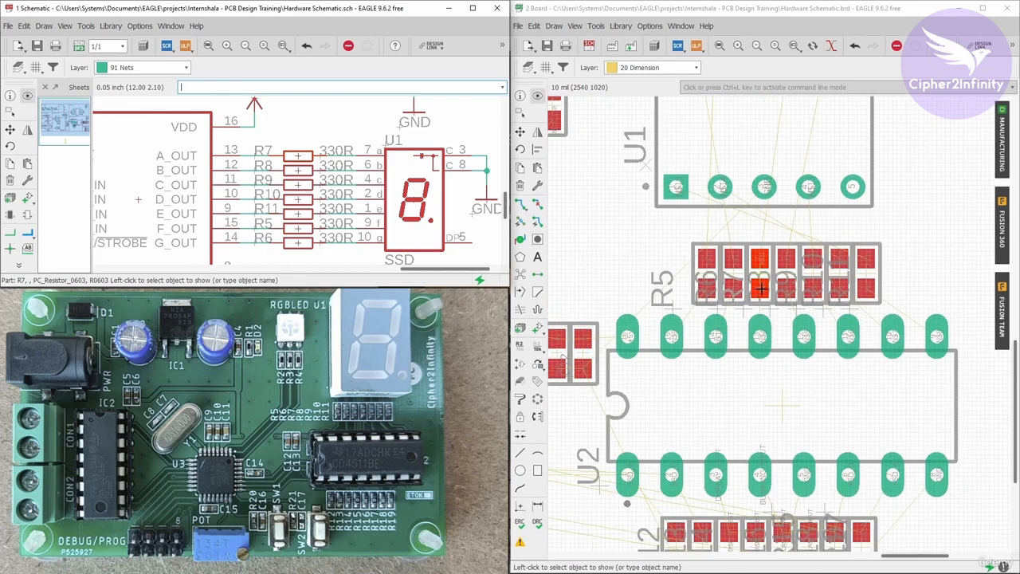
Reposition the R8 name label and move the R7 name label beside R5 at the resistor row's left end.
click(520, 132)
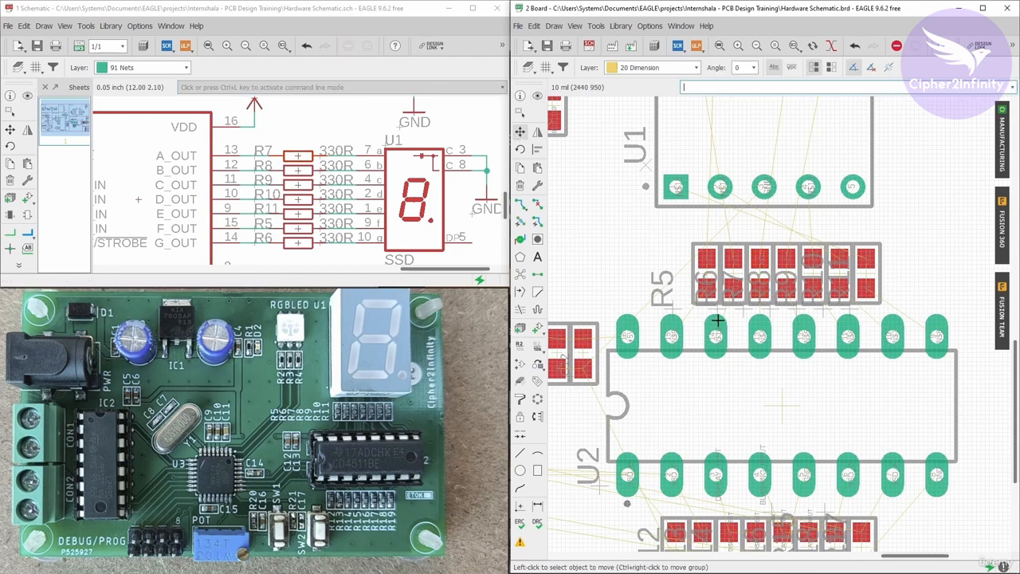
scroll(727, 315, up, 3)
click(801, 305)
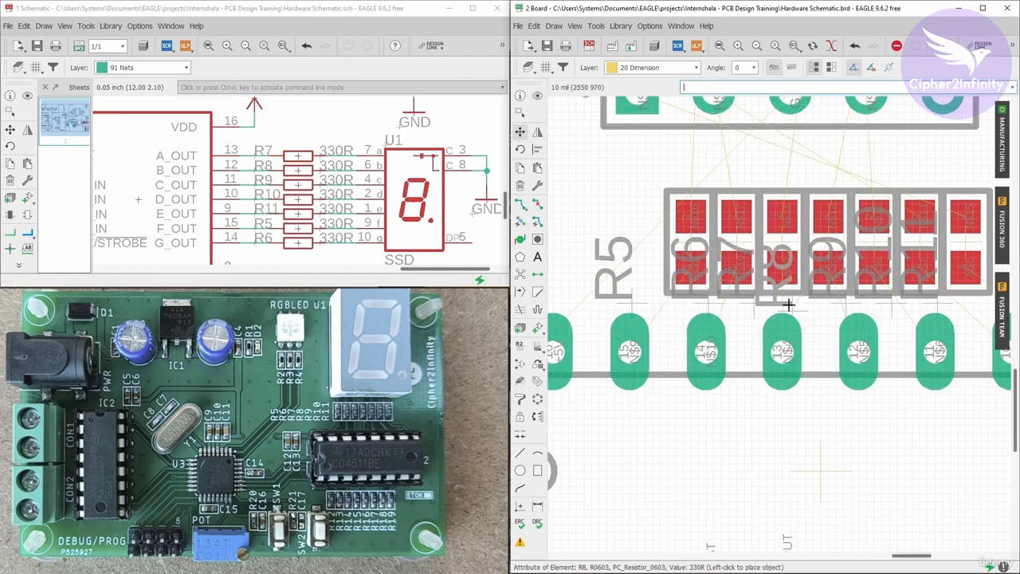
click(790, 317)
click(756, 305)
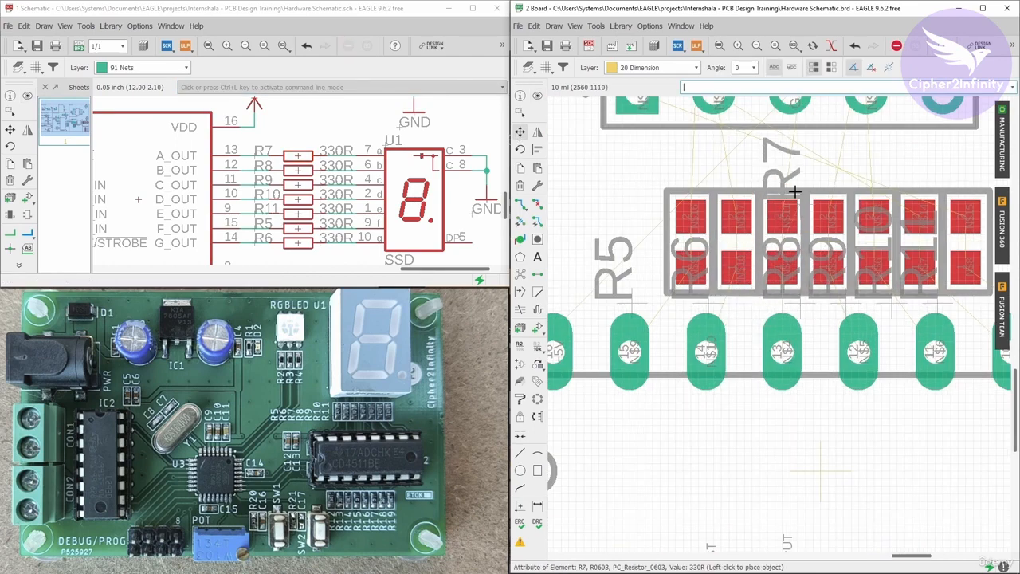
scroll(748, 173, up, 4)
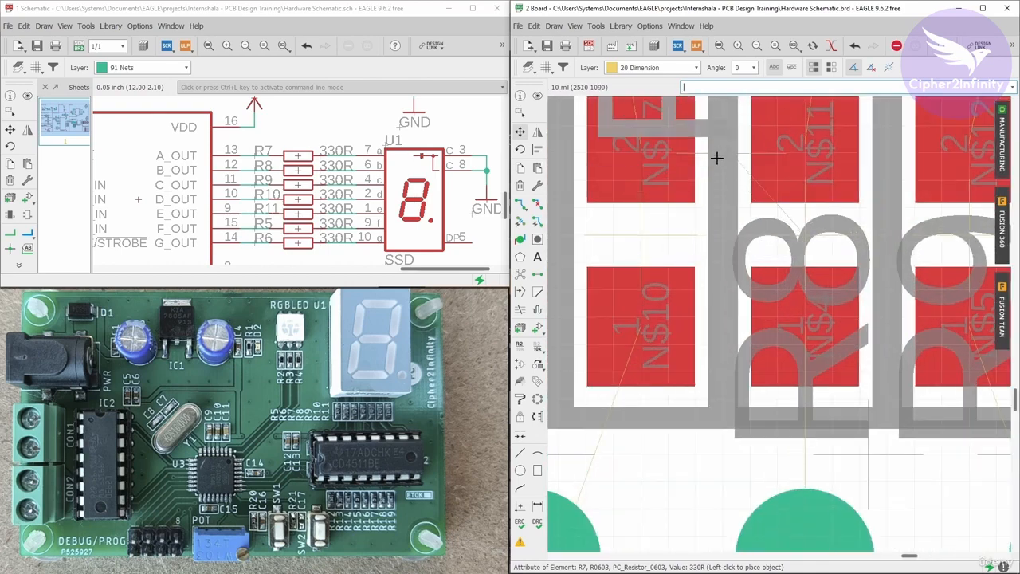
scroll(729, 171, down, 4)
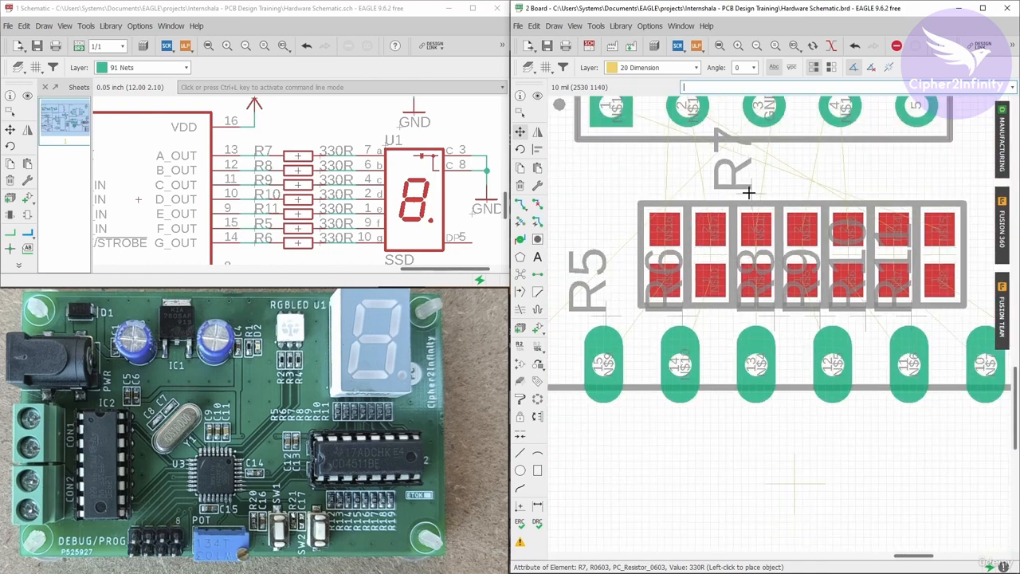
scroll(663, 249, down, 3)
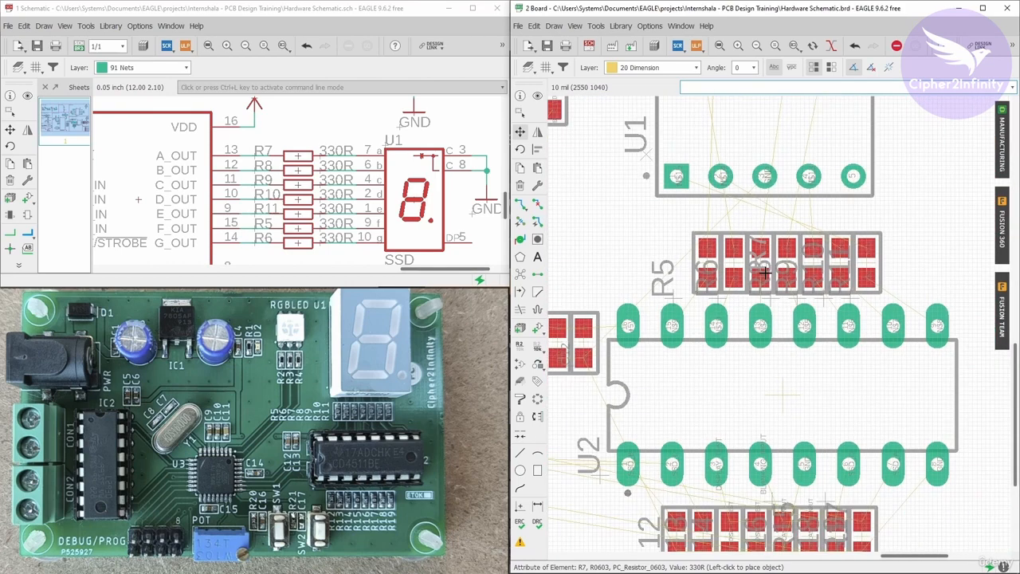
scroll(663, 249, up, 2)
click(623, 262)
middle_drag(576, 295, 679, 319)
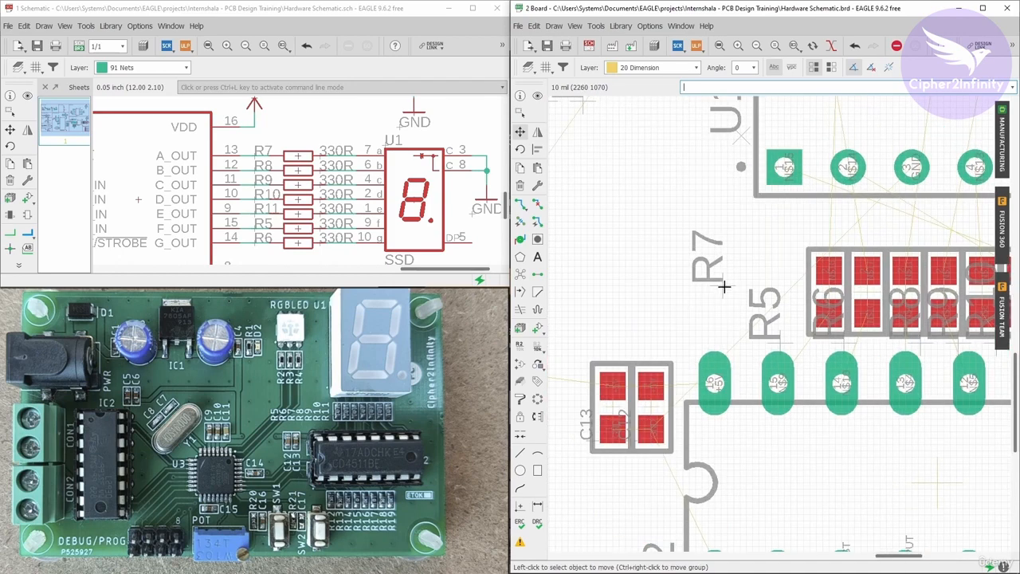
scroll(627, 267, down, 3)
scroll(654, 281, up, 2)
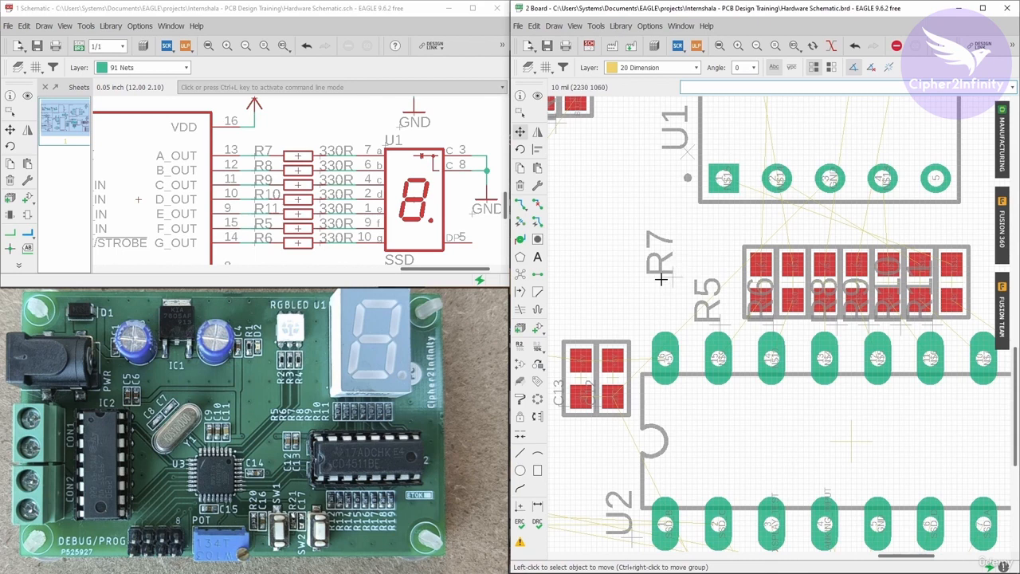
Cross-probe resistor R8 from the schematic to locate it on the board.
click(538, 96)
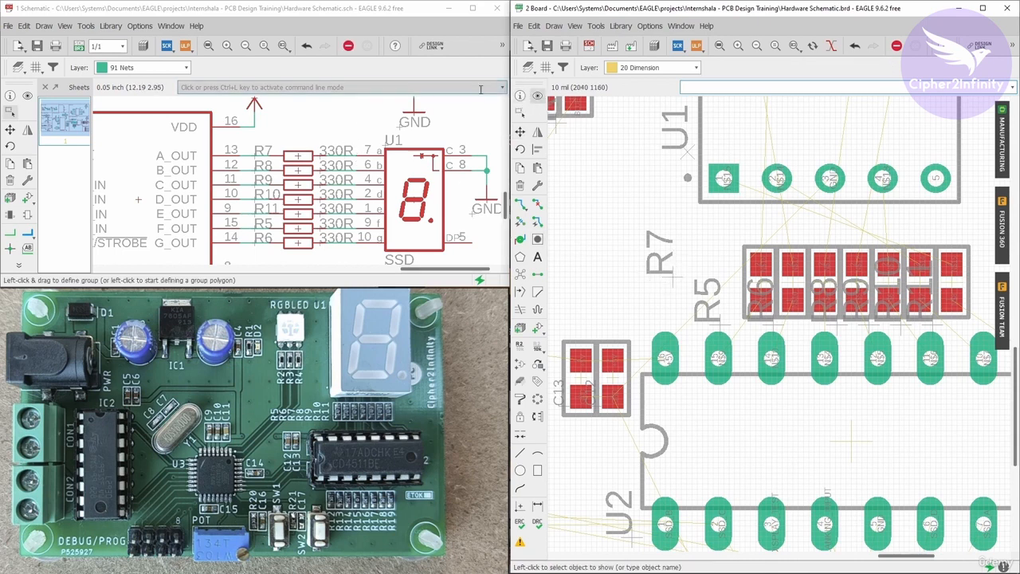
click(28, 96)
click(298, 169)
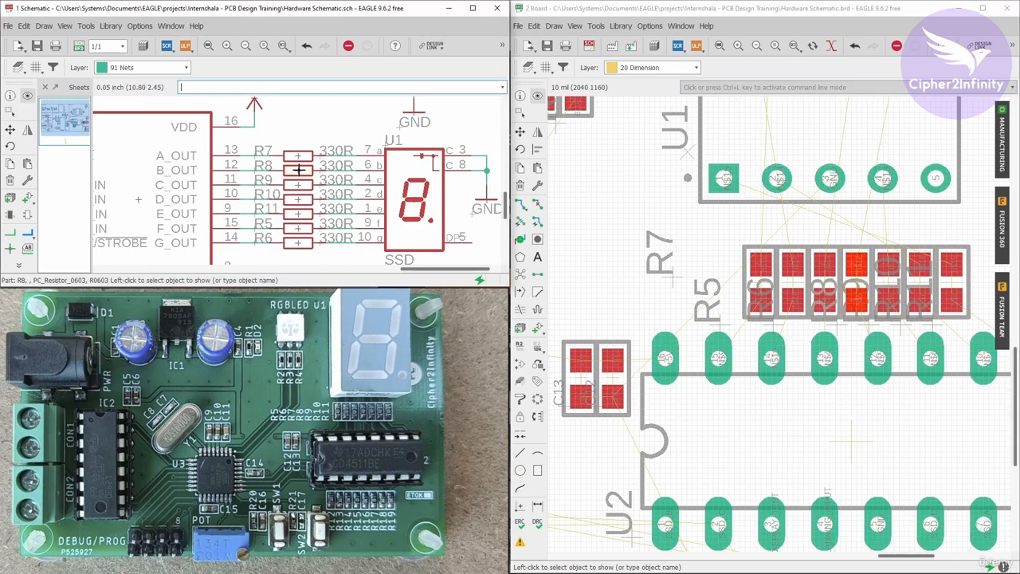
scroll(875, 311, up, 2)
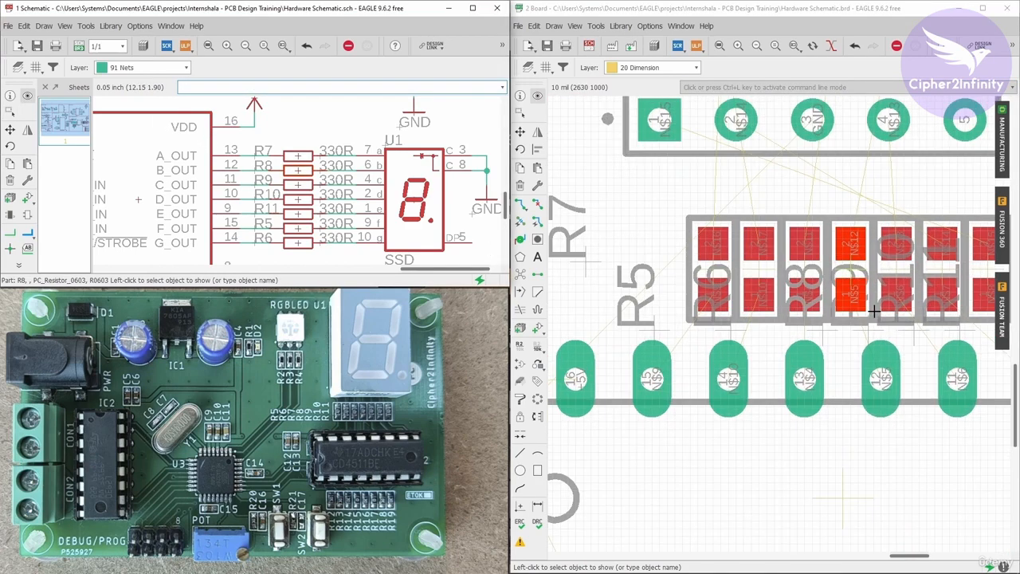
Move the R8 name label beside the R7 label at the resistor row's left end.
click(519, 131)
click(801, 268)
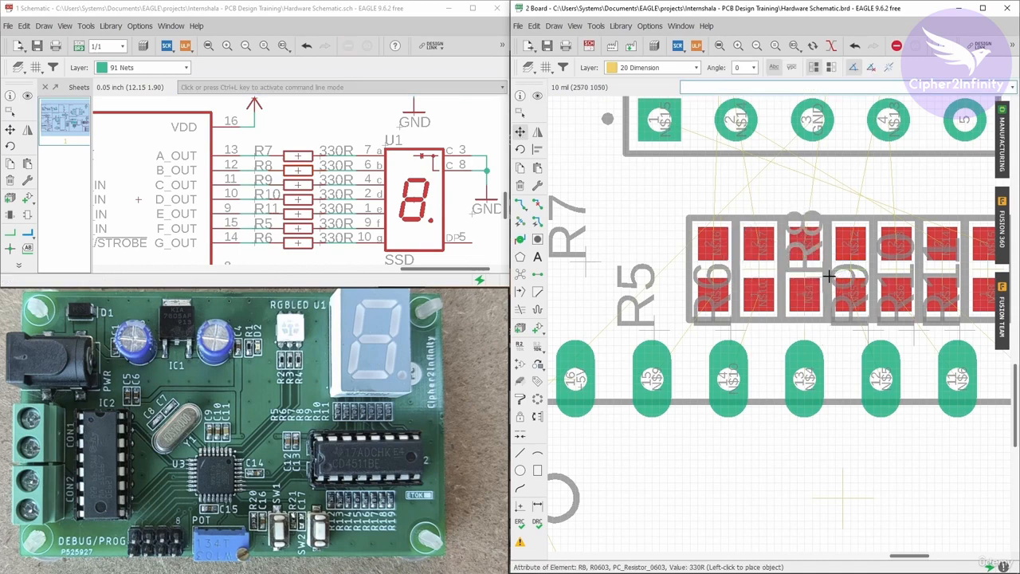
scroll(767, 296, down, 2)
scroll(680, 284, up, 2)
click(659, 273)
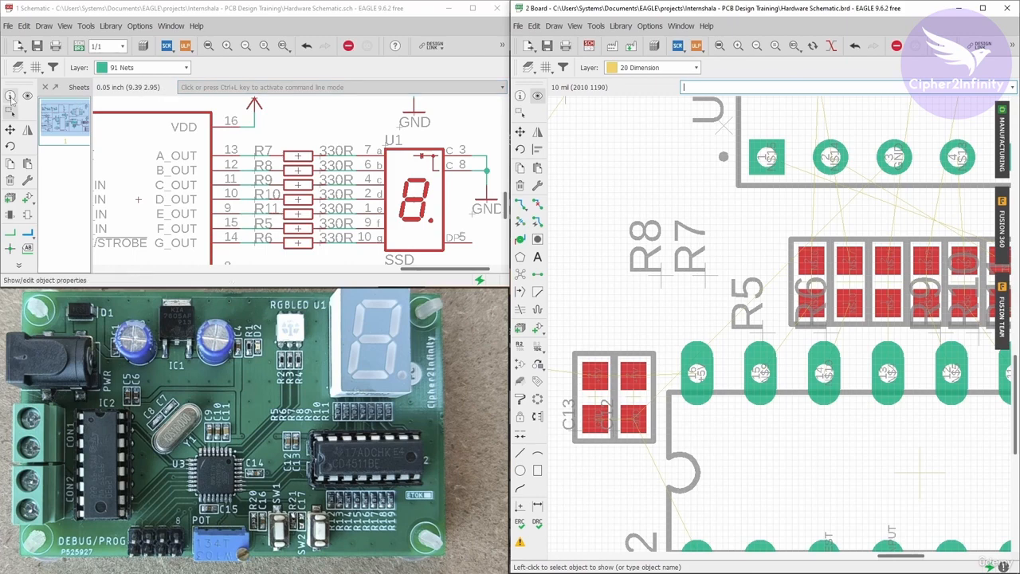
Cross-probe resistor R9 from the schematic to locate it on the board.
click(272, 181)
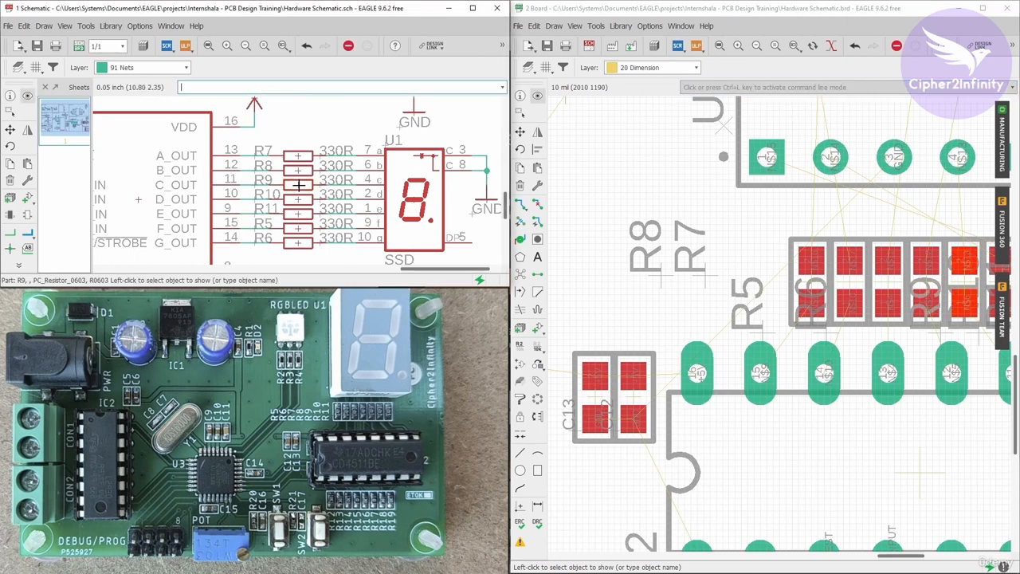
click(299, 185)
scroll(778, 269, up, 2)
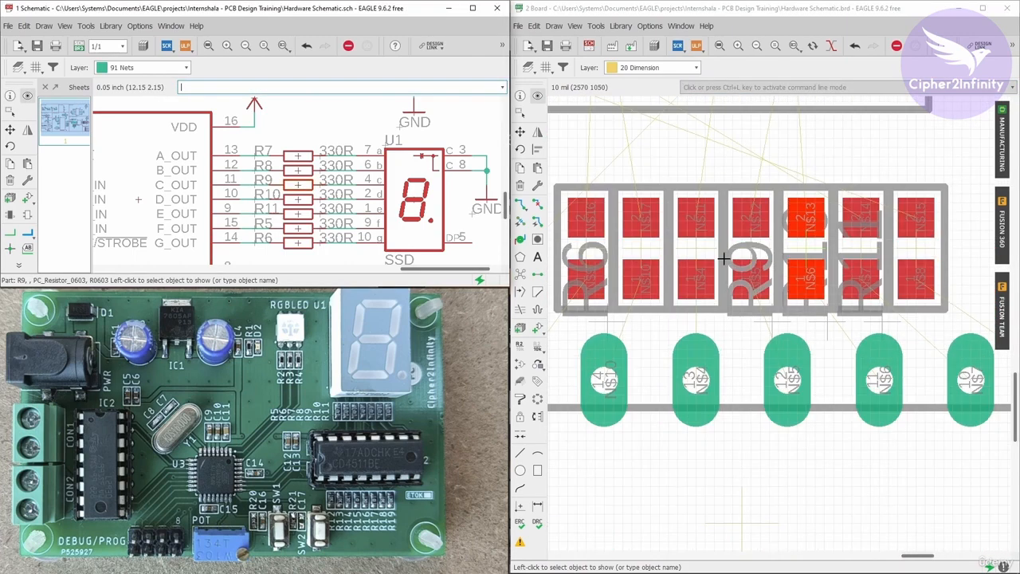
Move the R9 name label to the left of the R8 and R7 labels.
click(519, 131)
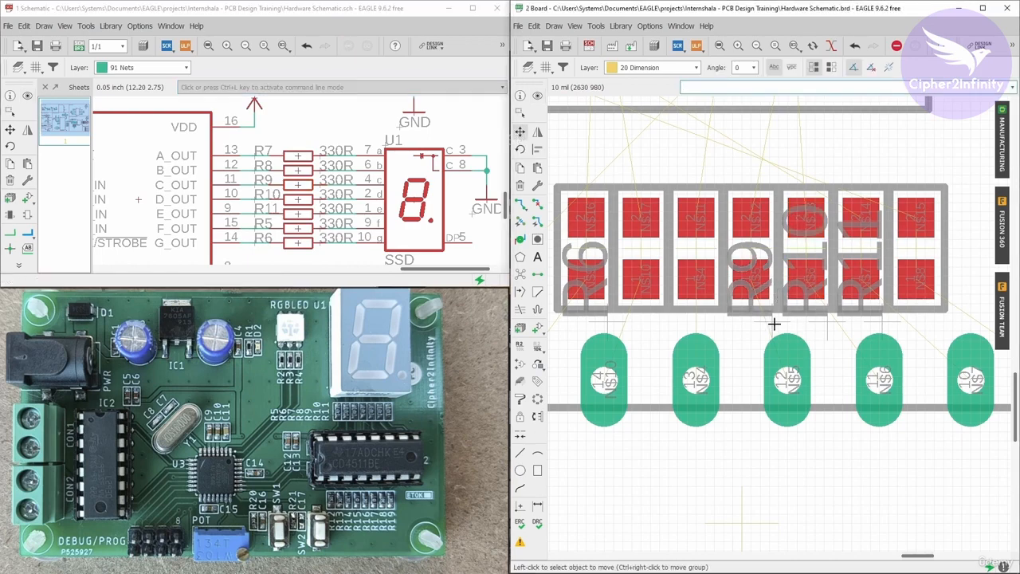
click(773, 287)
scroll(774, 288, down, 2)
scroll(649, 306, down, 2)
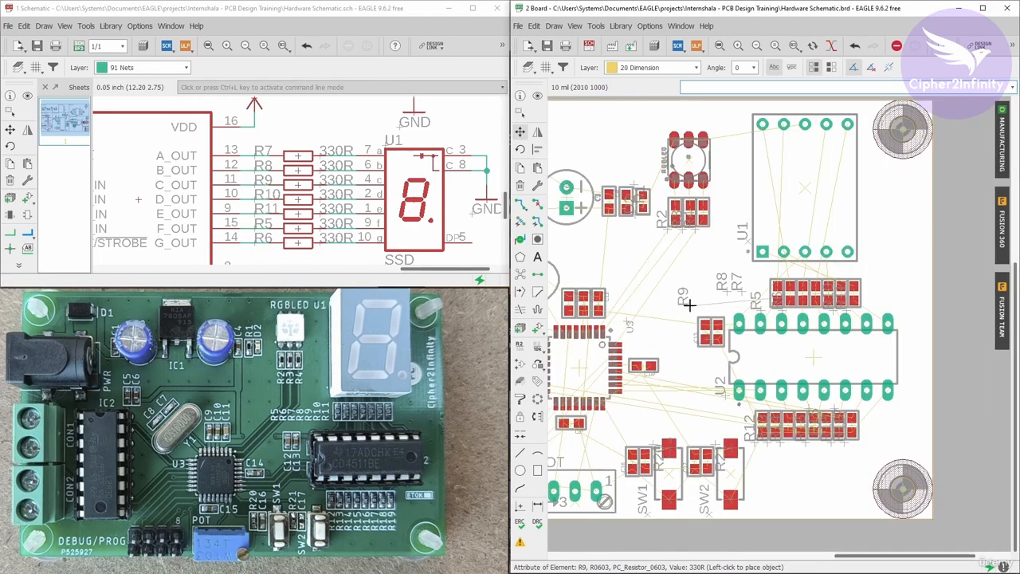
scroll(731, 296, up, 2)
scroll(731, 295, up, 1)
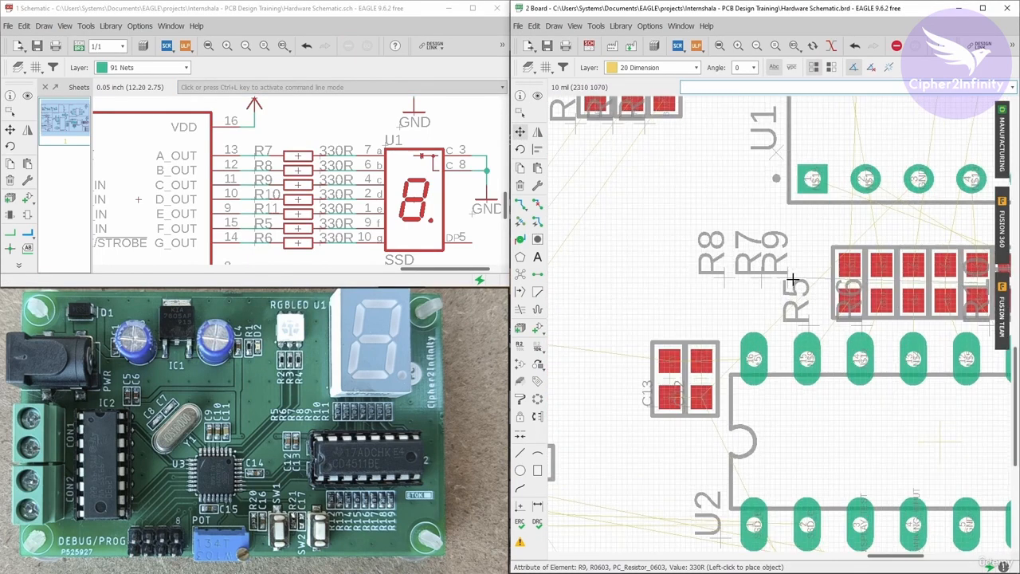
scroll(665, 272, down, 3)
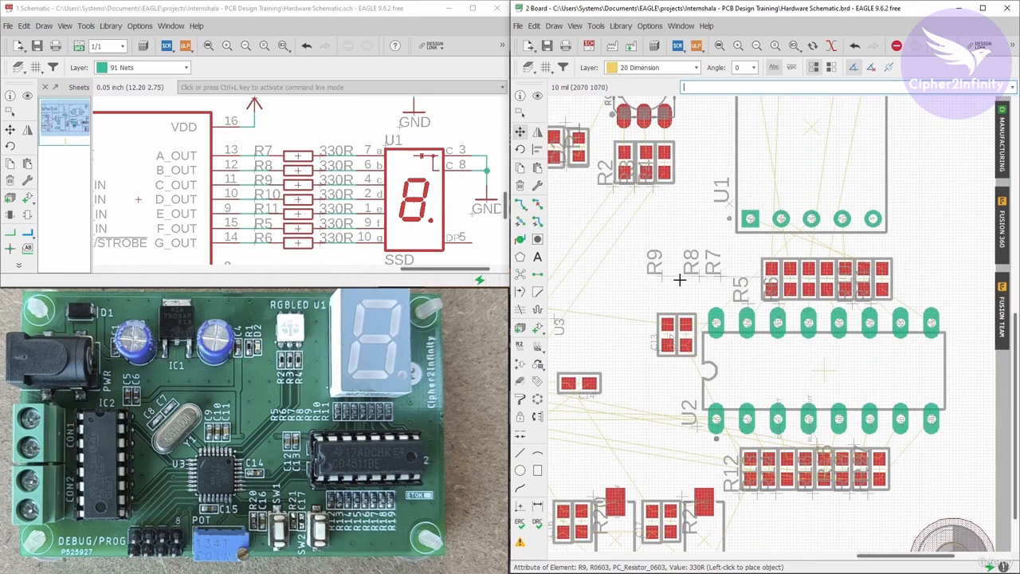
click(672, 288)
scroll(843, 291, up, 2)
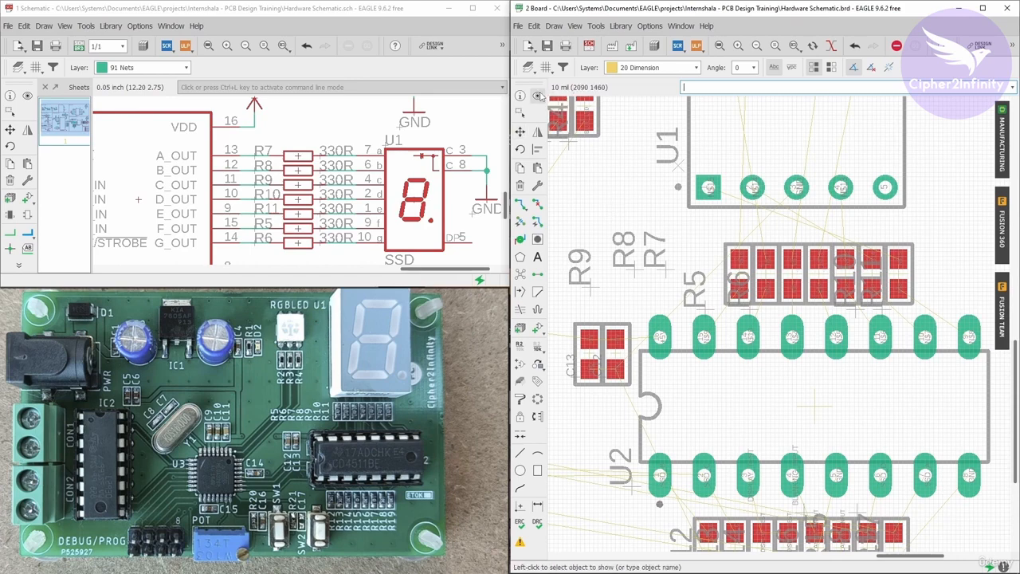
Cross-probe R8 from the schematic and place its name label just right of R7's label, above R5.
click(27, 95)
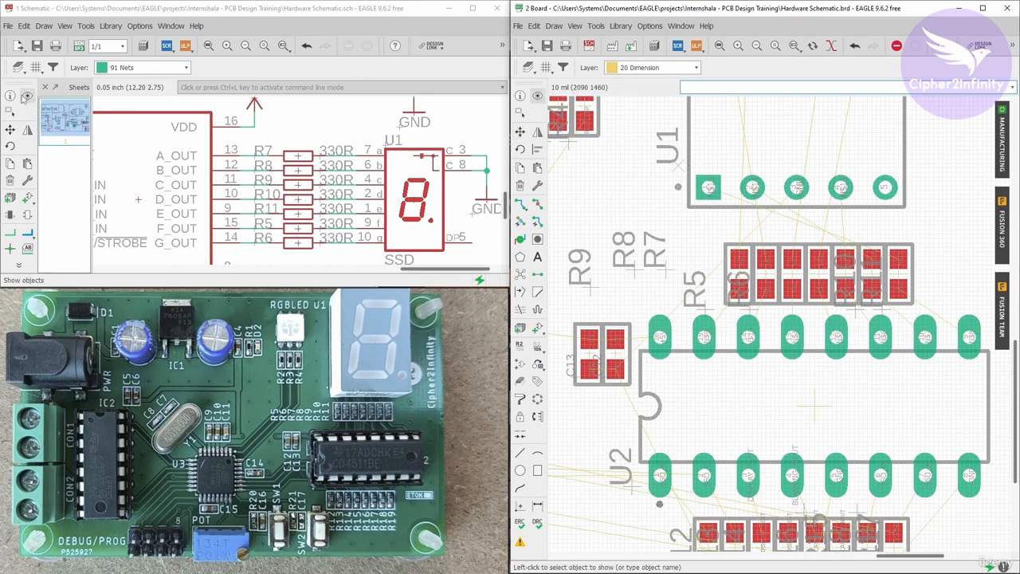
click(297, 154)
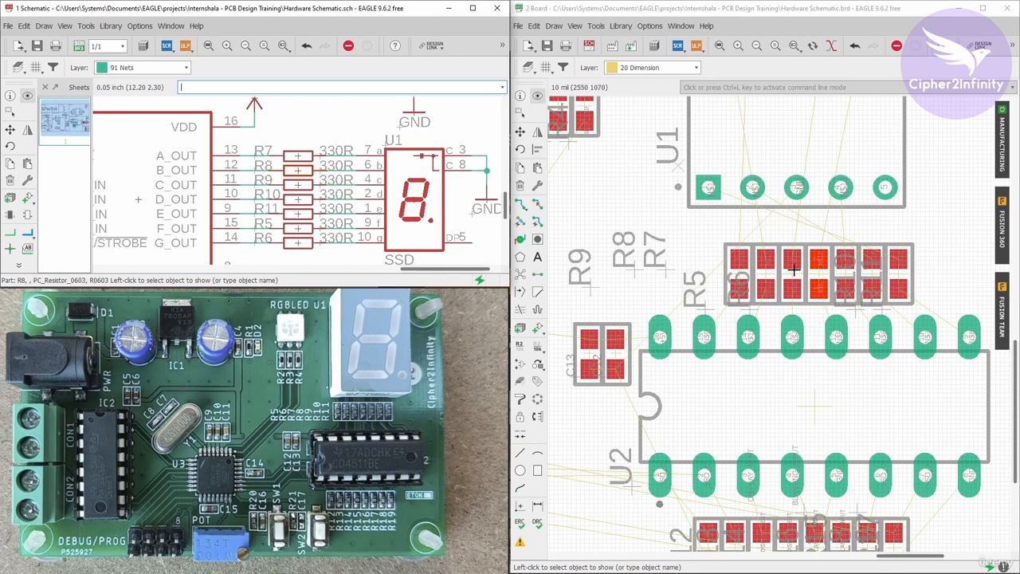
click(519, 131)
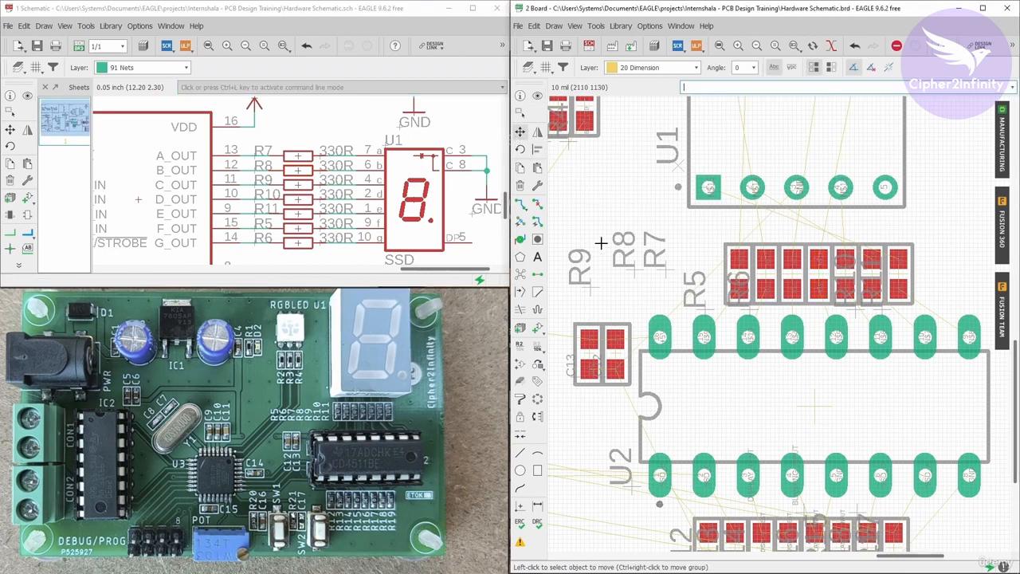
scroll(633, 271, up, 3)
click(634, 271)
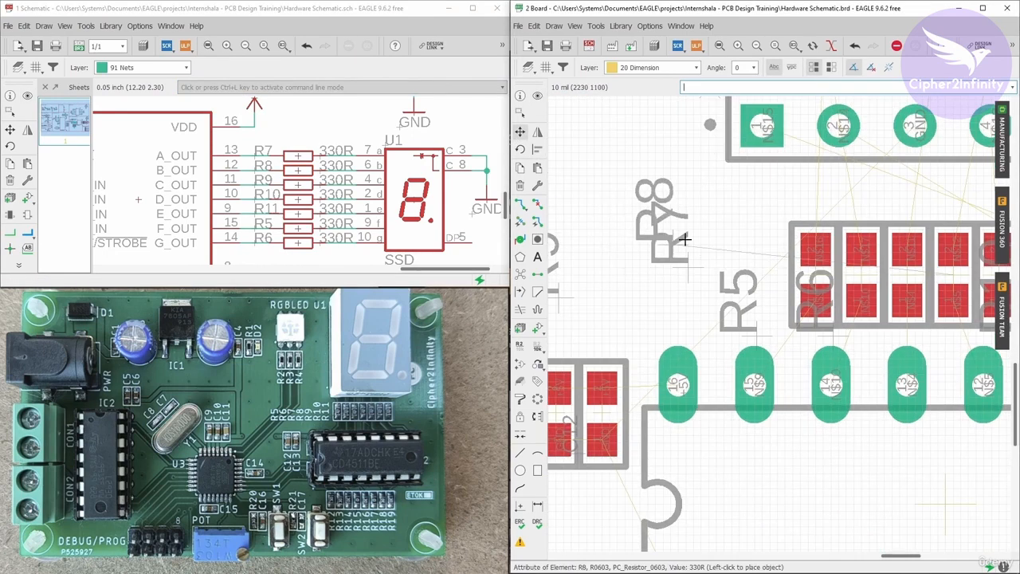
click(730, 270)
scroll(730, 269, down, 2)
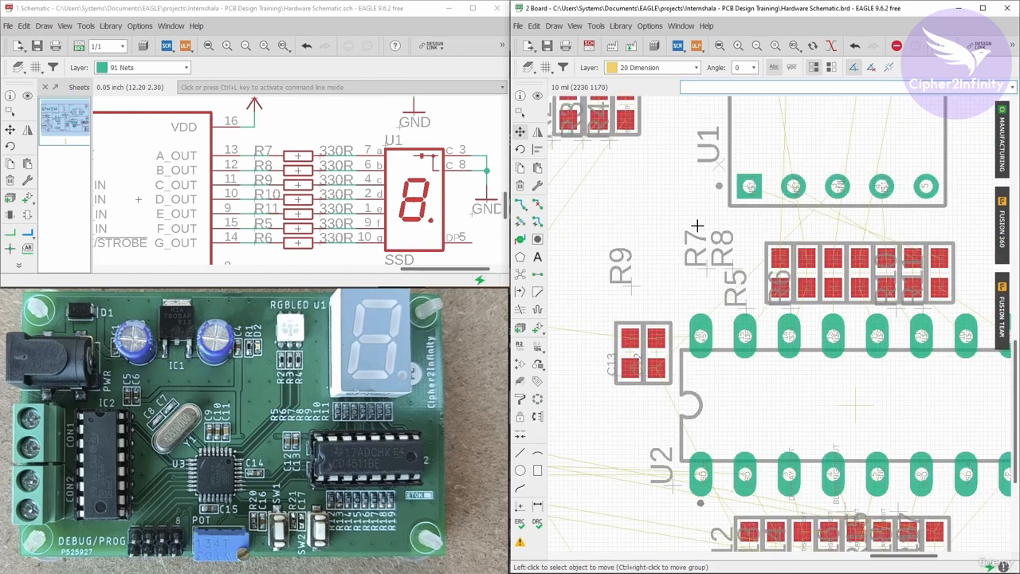
scroll(681, 249, down, 2)
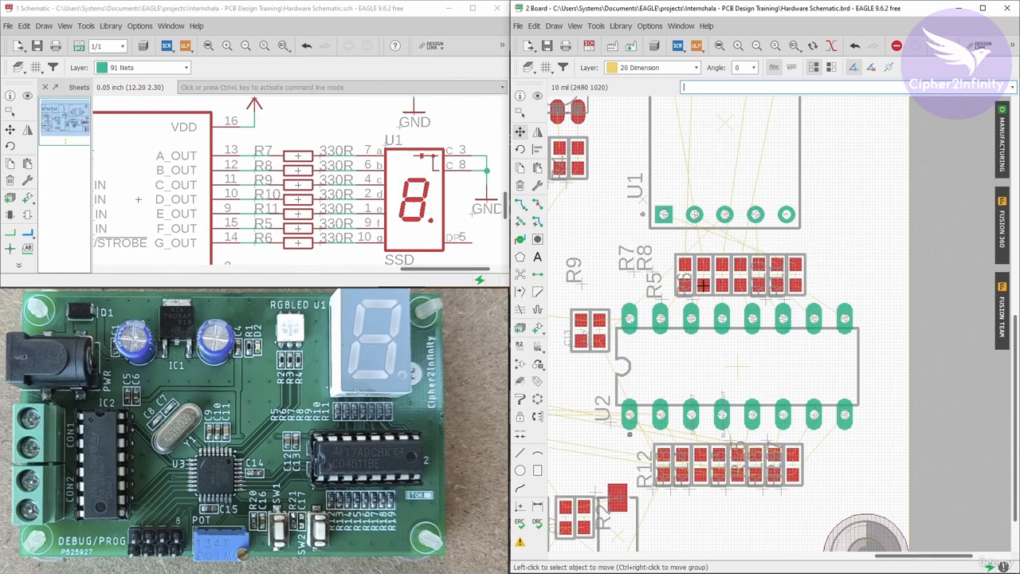
scroll(716, 247, up, 2)
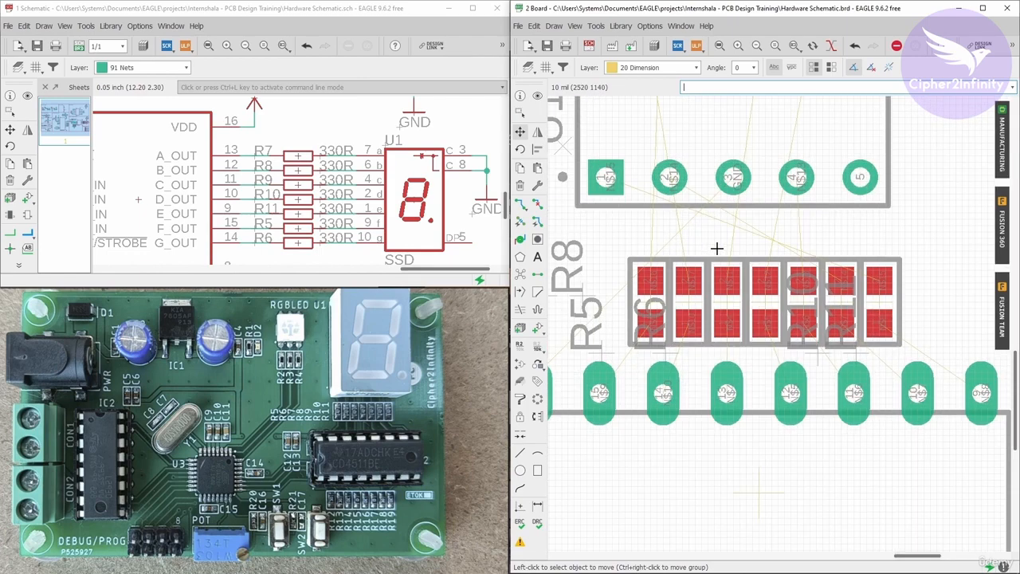
scroll(718, 249, down, 2)
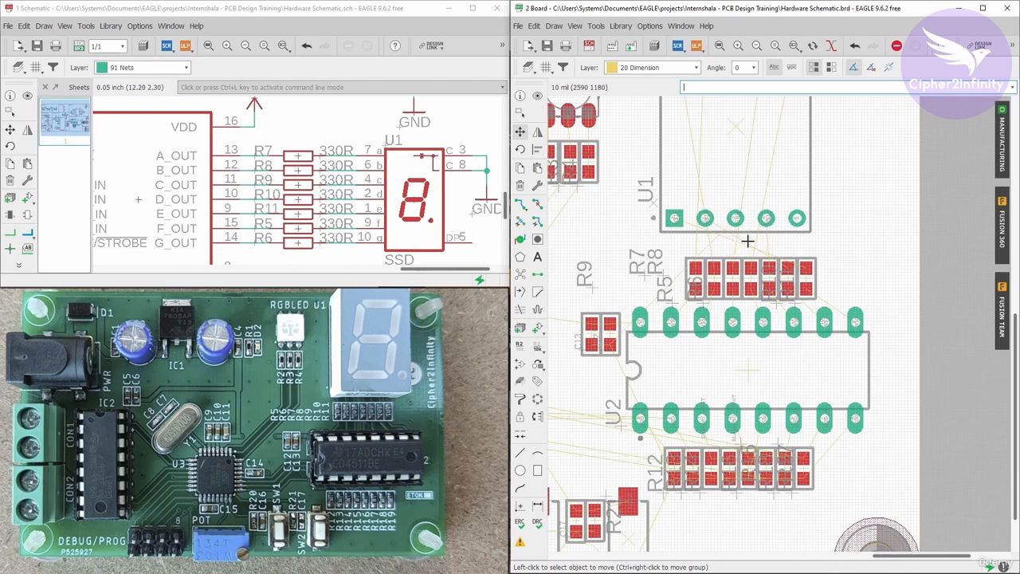
scroll(847, 245, down, 1)
scroll(312, 439, up, 4)
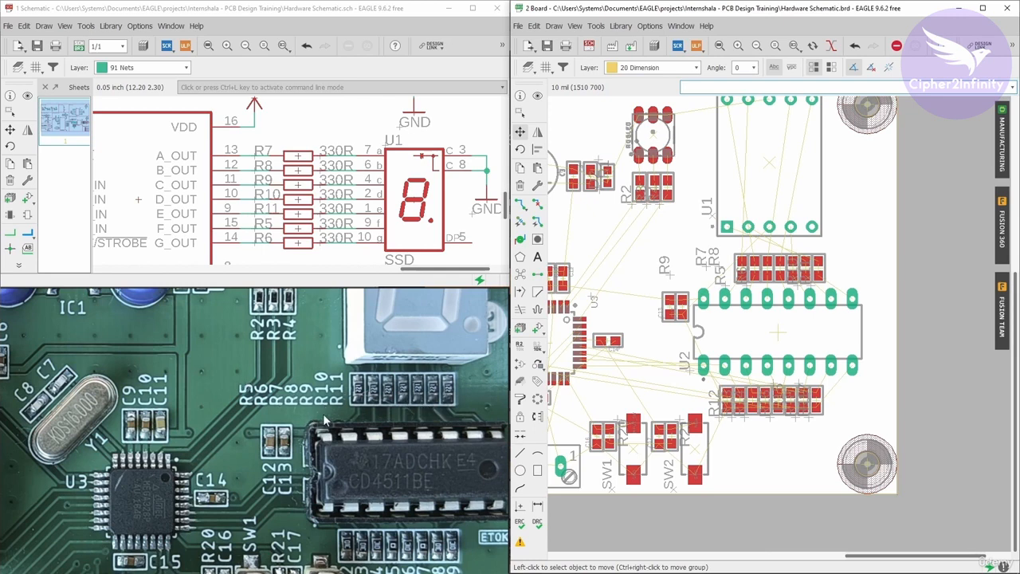
scroll(332, 407, up, 1)
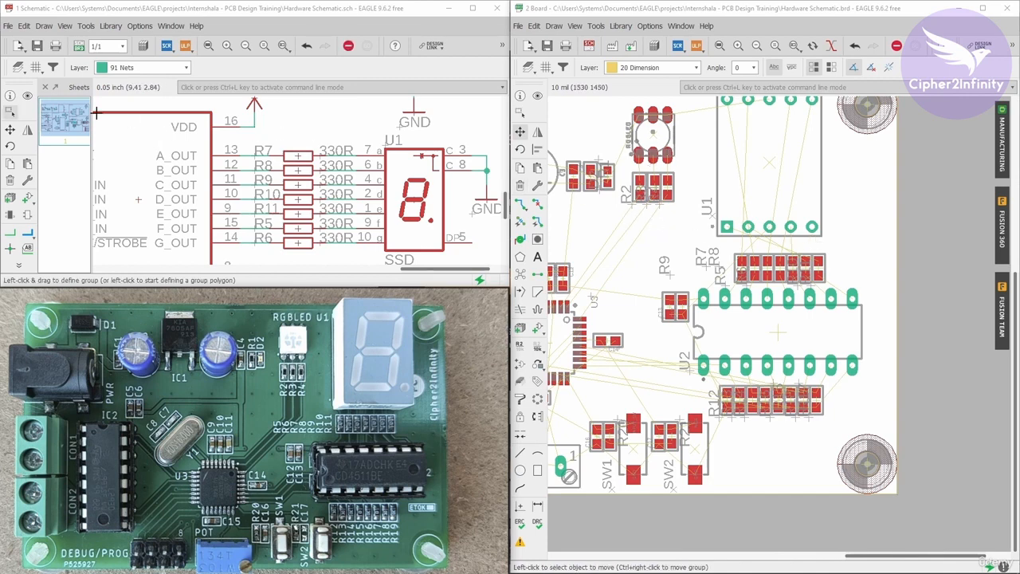
Cross-probe resistors R7 and R8 from the schematic onto the board.
click(27, 95)
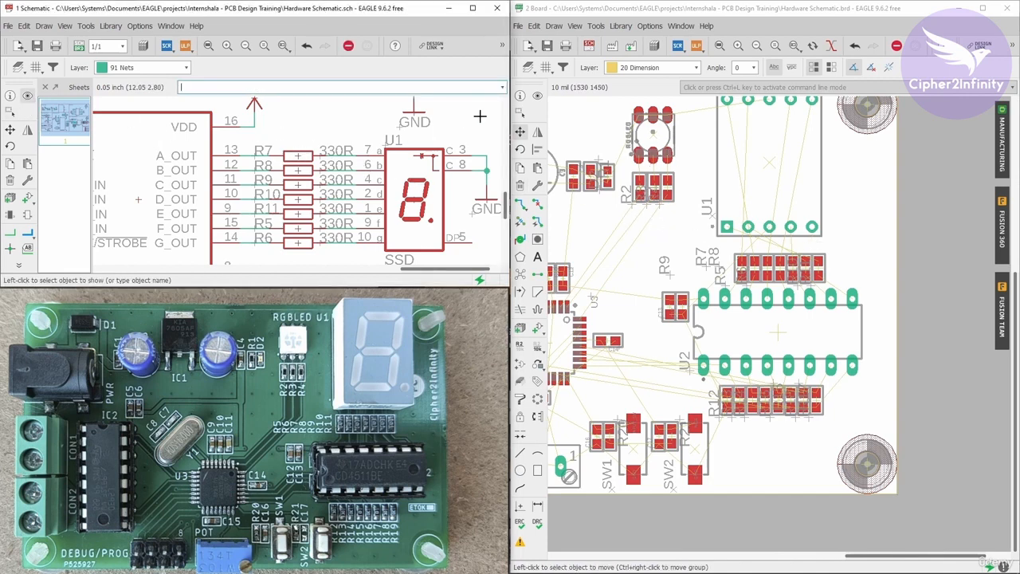
click(537, 95)
click(299, 155)
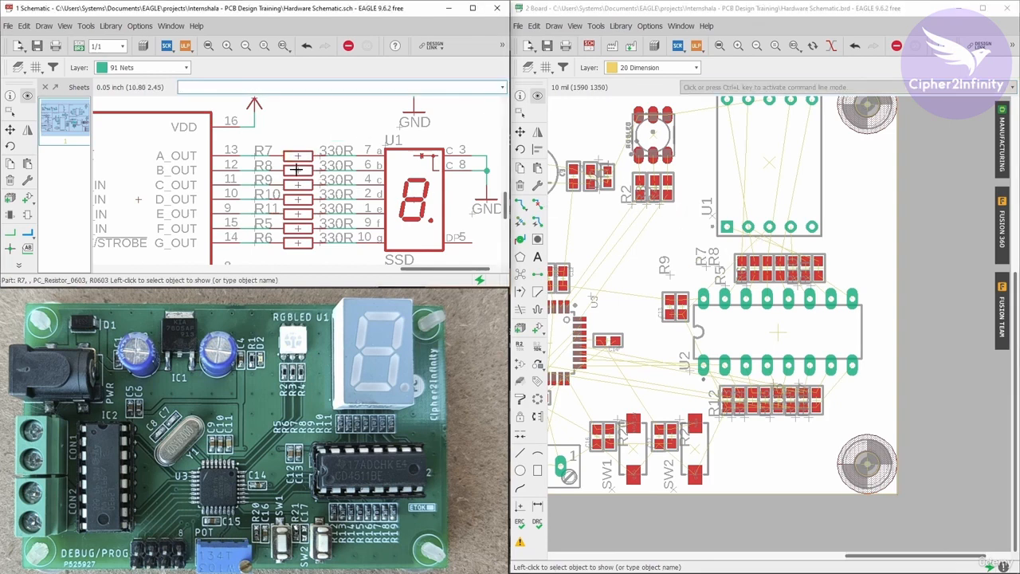
click(296, 169)
scroll(787, 265, up, 2)
Move the R9 name label to sit right of R8's label, above R5.
click(520, 132)
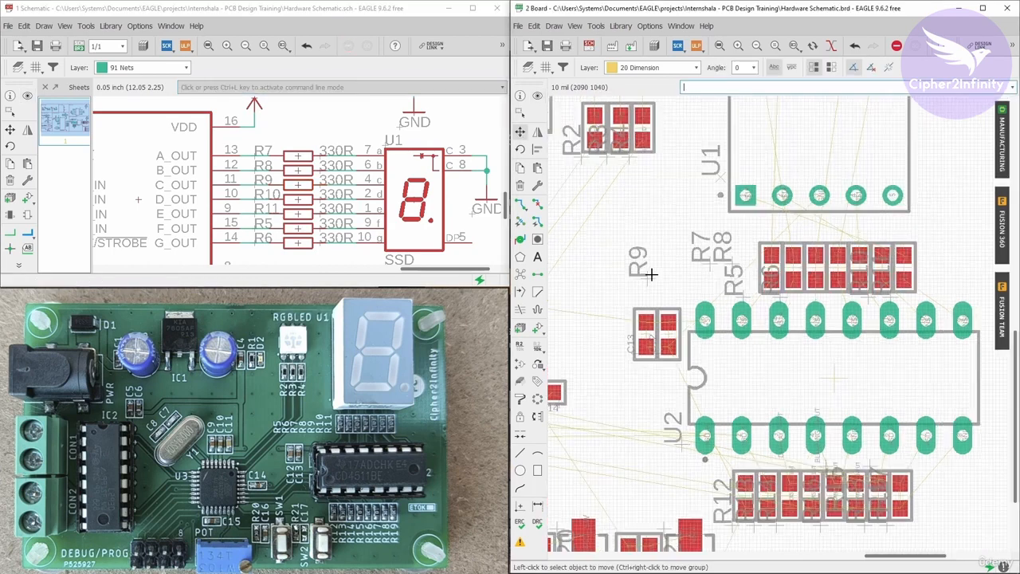
click(651, 274)
scroll(771, 266, up, 2)
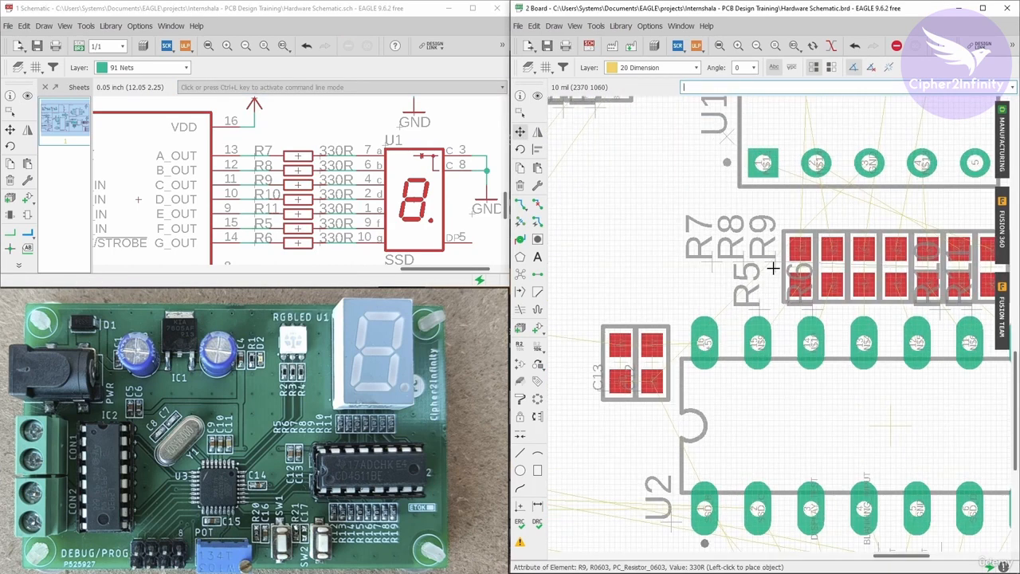
click(773, 269)
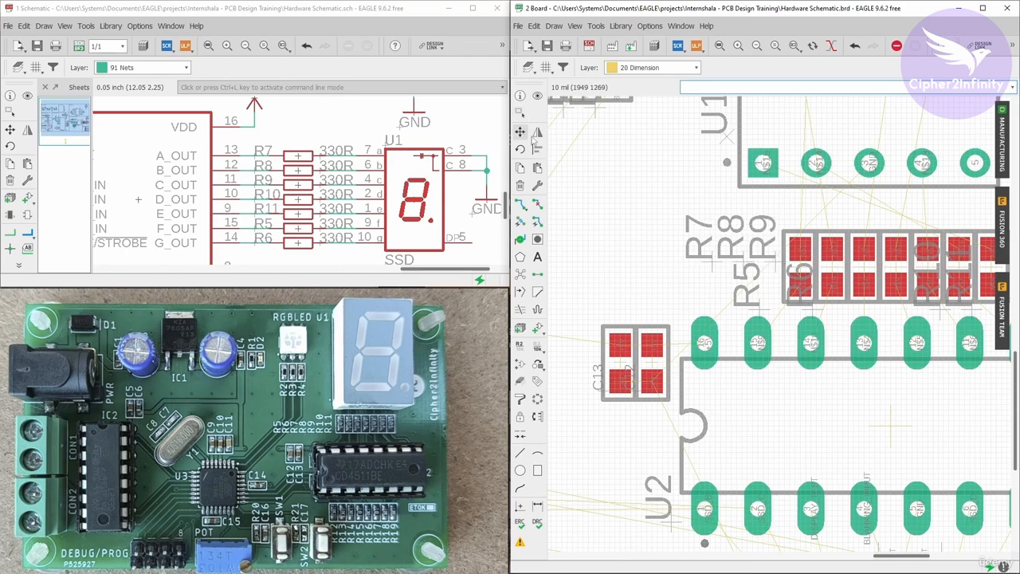
Move the R7, R8 and R9 name labels together as a group further left.
click(523, 134)
right_click(655, 209)
click(664, 218)
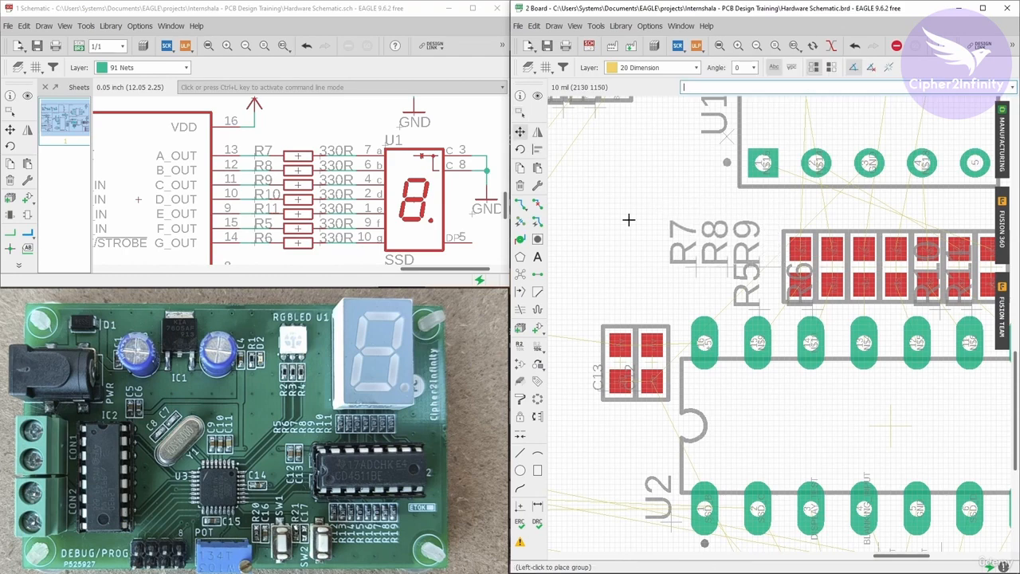
click(594, 240)
scroll(698, 248, down, 2)
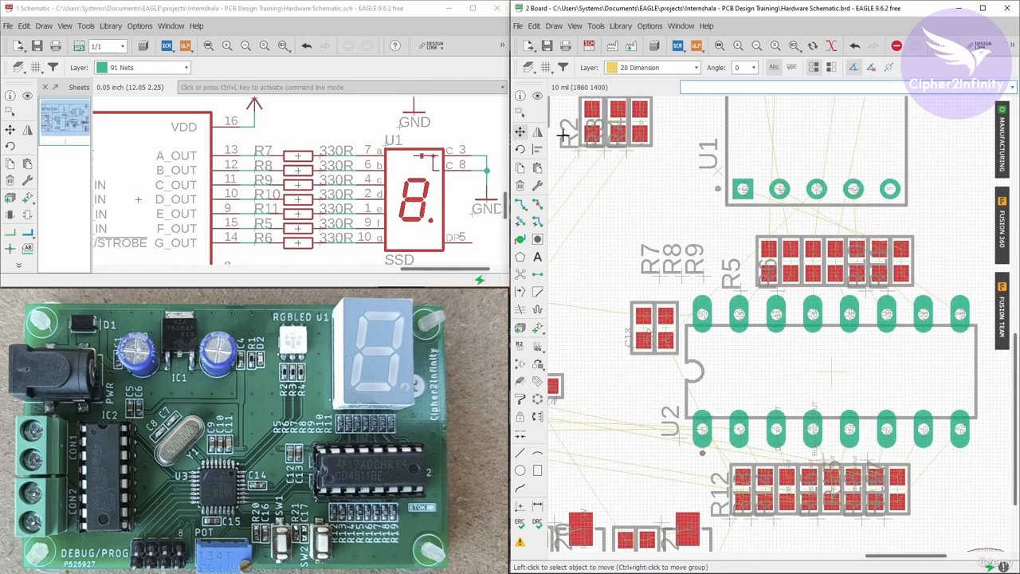
Cross-probe resistor R10 from the schematic to locate it on the board.
click(538, 96)
click(28, 96)
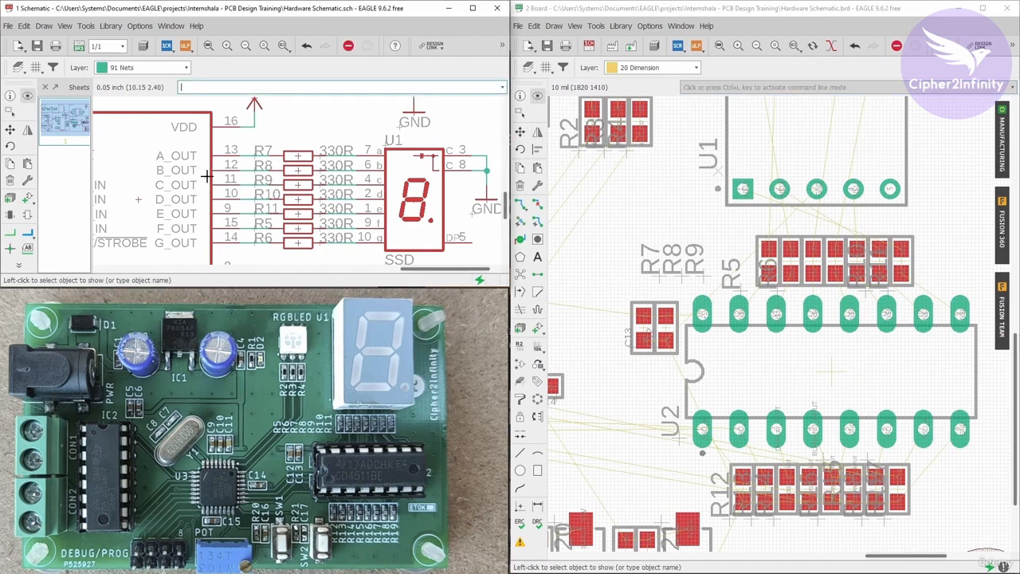
click(299, 200)
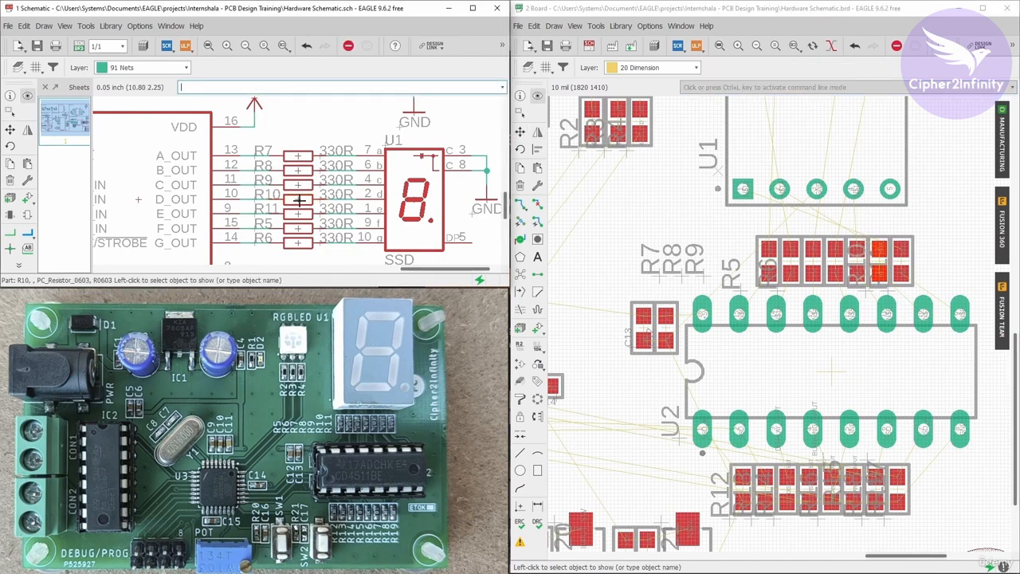
scroll(880, 265, up, 2)
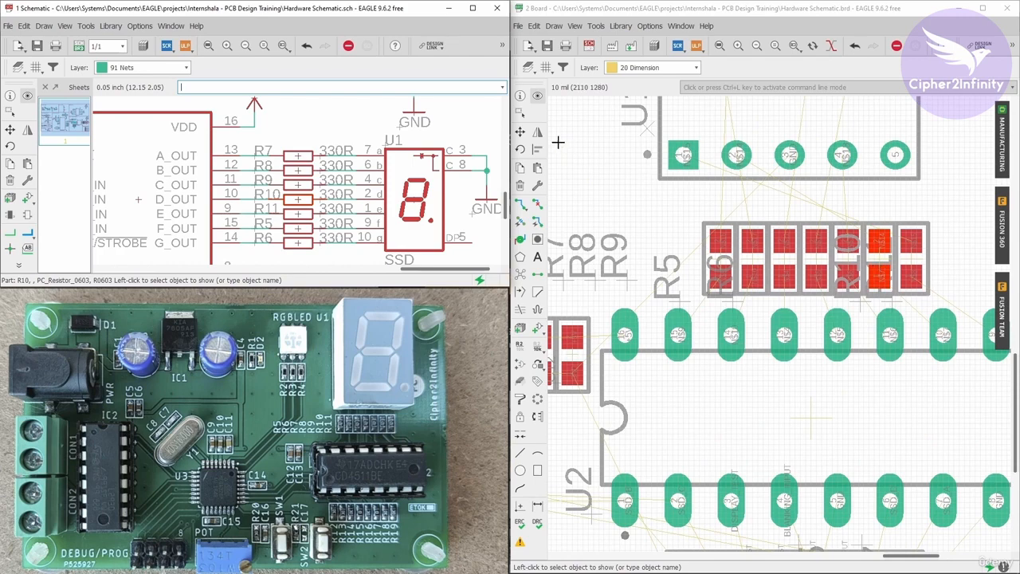
Move the R10 name label beside R9's label, above R5.
click(520, 131)
click(872, 292)
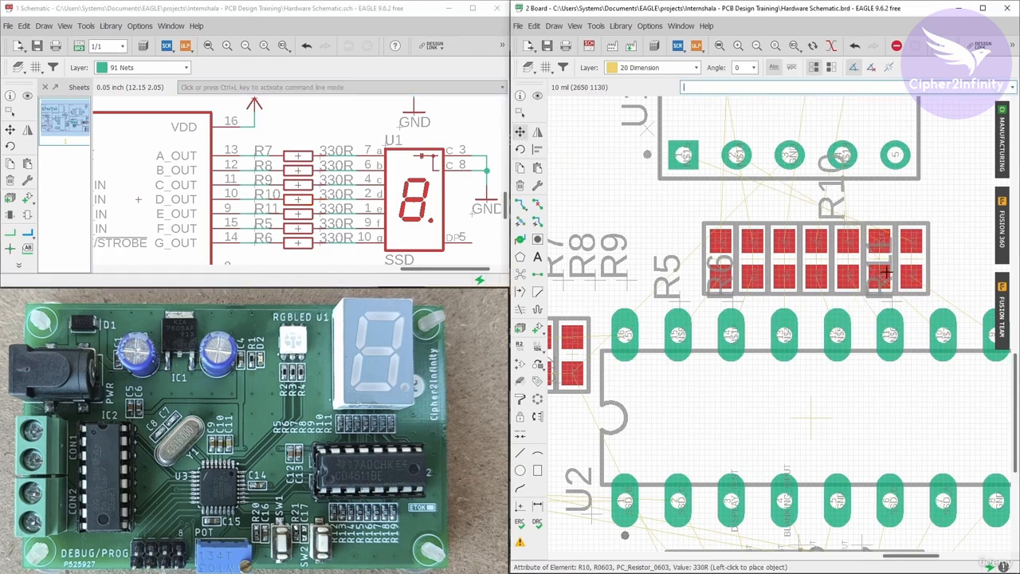
scroll(837, 275, down, 2)
scroll(790, 274, up, 4)
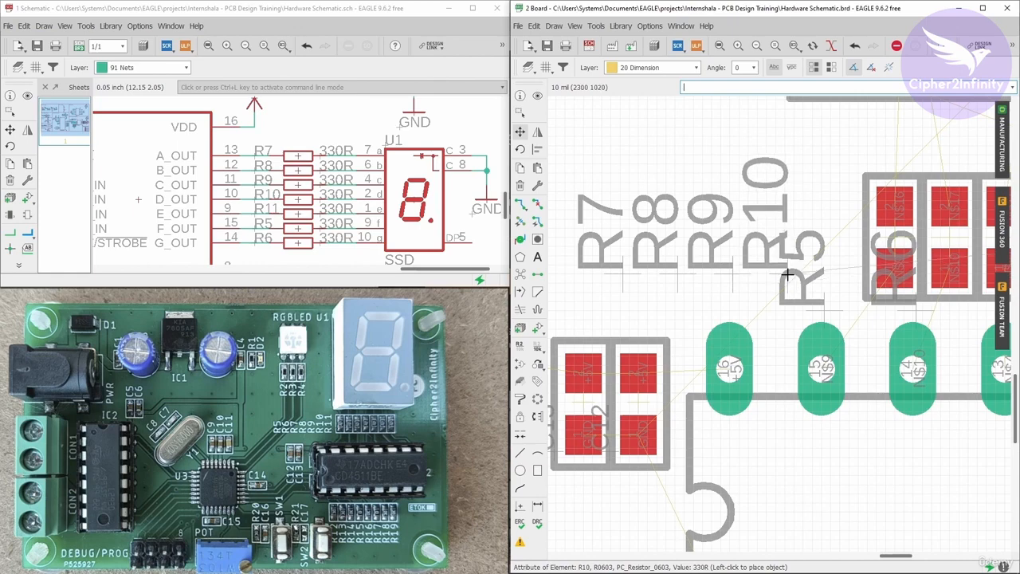
click(786, 274)
scroll(772, 278, down, 5)
scroll(808, 279, up, 2)
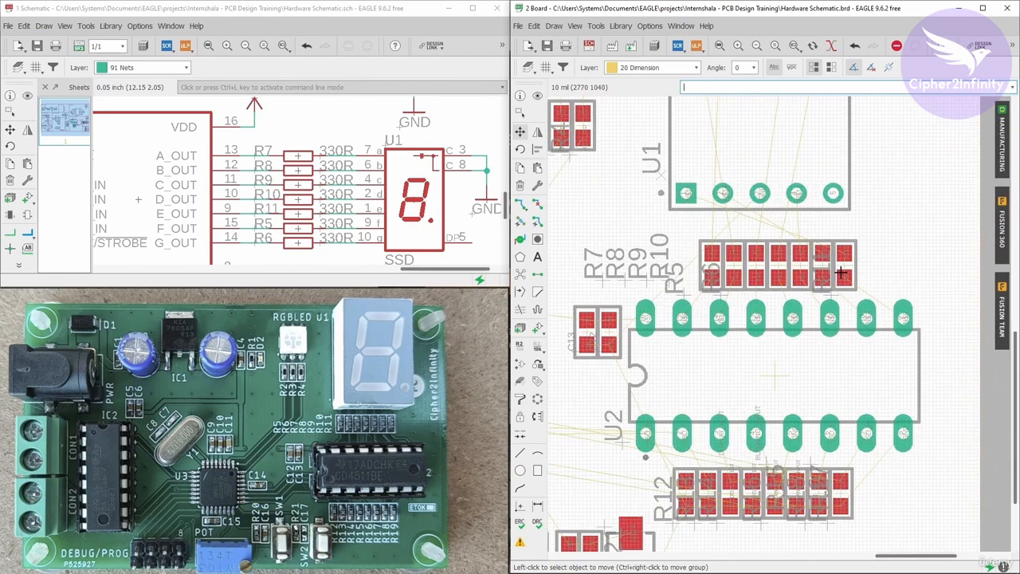
Cross-probe resistor R11 from the schematic to locate it on the board.
click(536, 95)
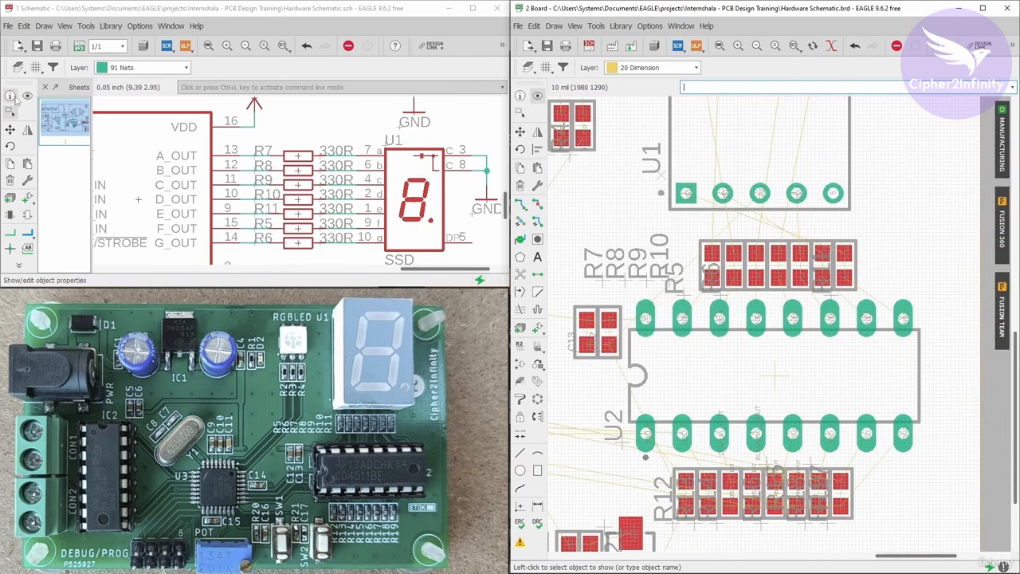
click(26, 96)
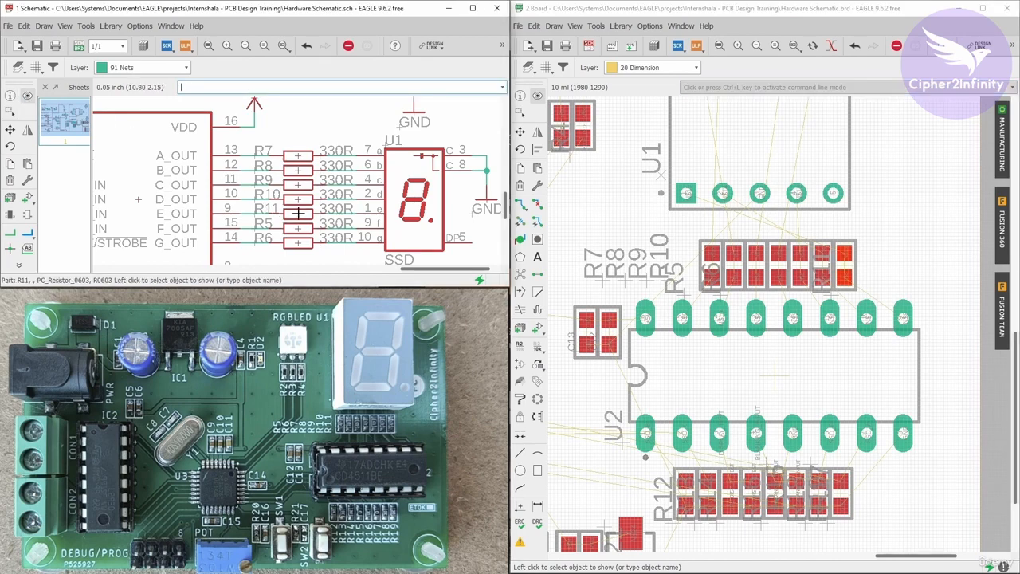
Move the R11, R5 and R6 name labels into one row with R7–R10 above the resistor array.
click(519, 131)
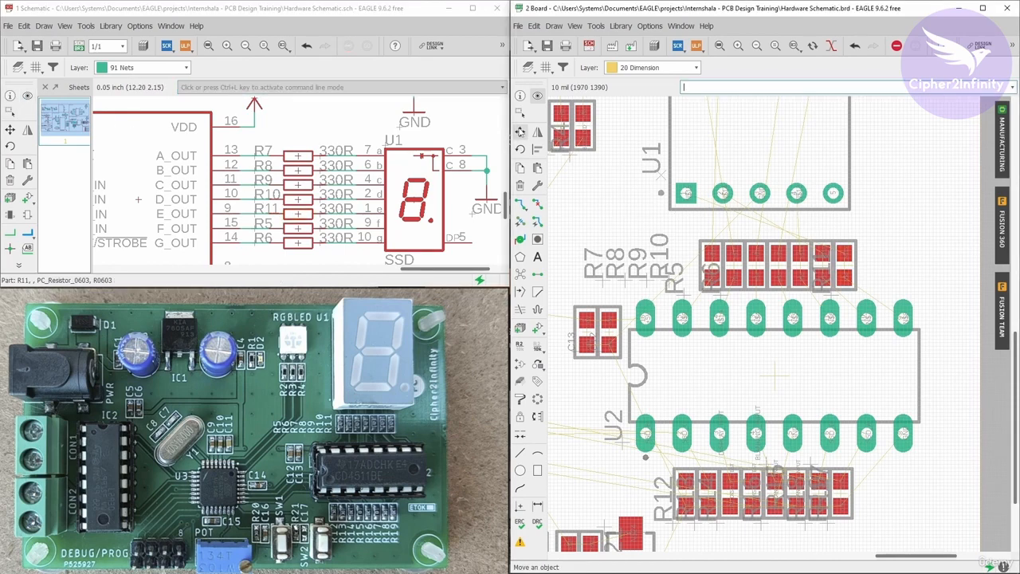
scroll(679, 271, up, 5)
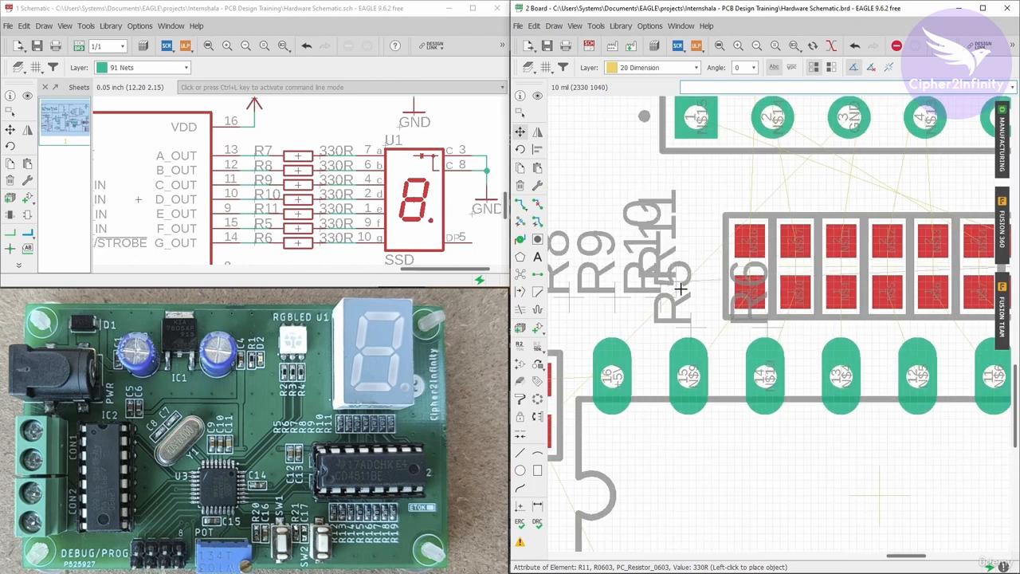
scroll(722, 292, down, 6)
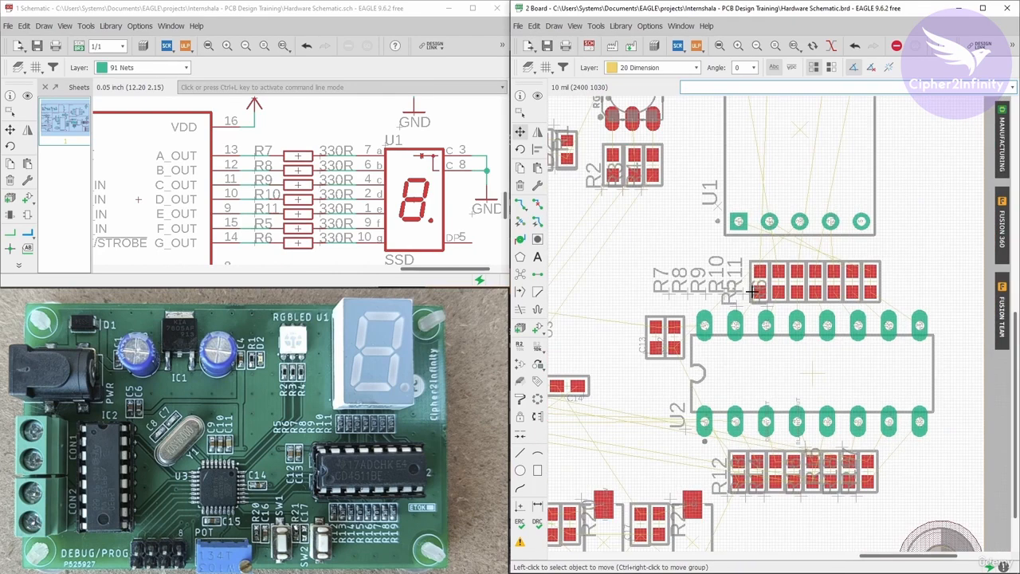
scroll(638, 287, up, 5)
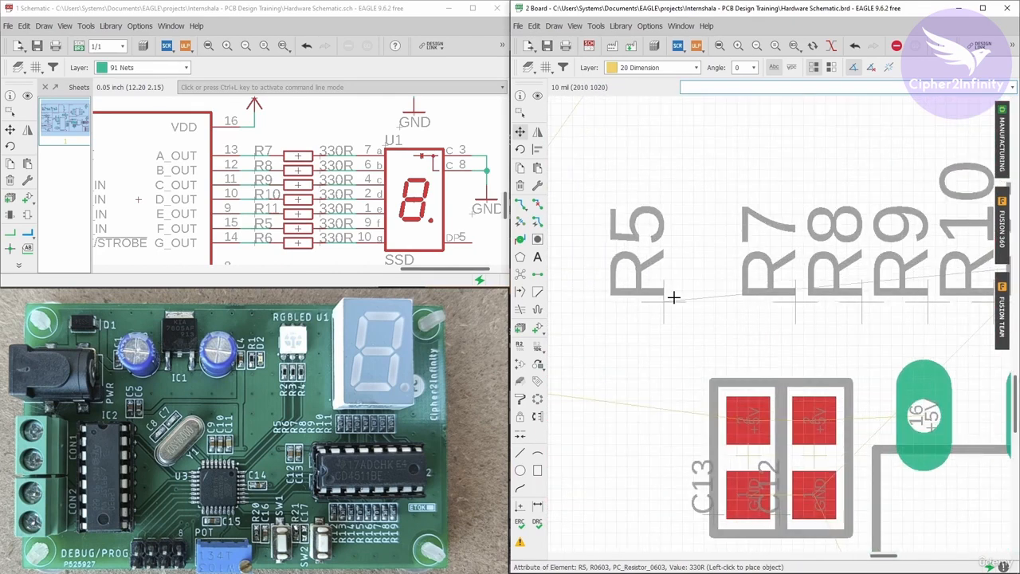
scroll(590, 279, down, 5)
scroll(750, 305, up, 5)
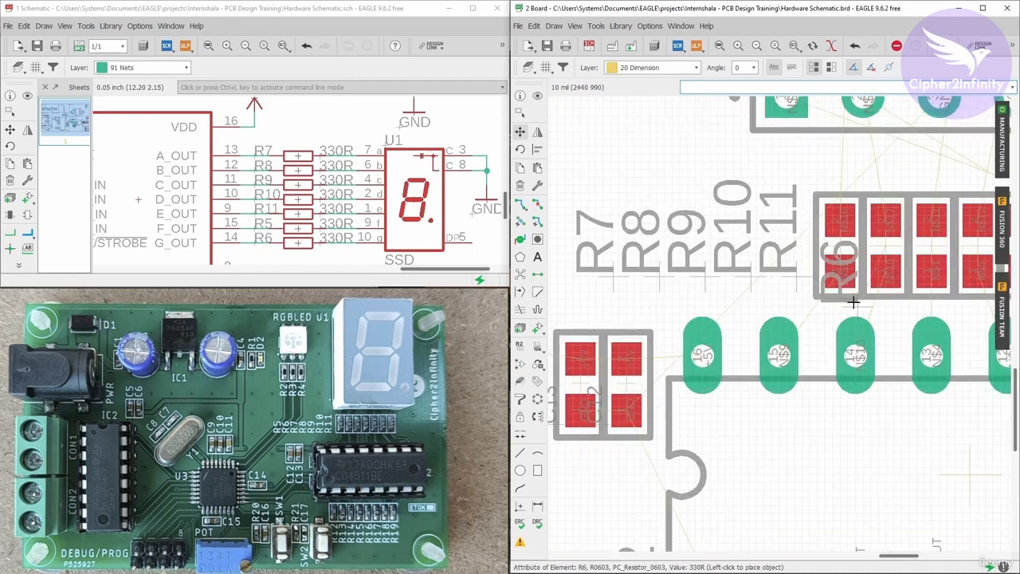
scroll(854, 302, down, 5)
scroll(686, 283, up, 1)
click(683, 282)
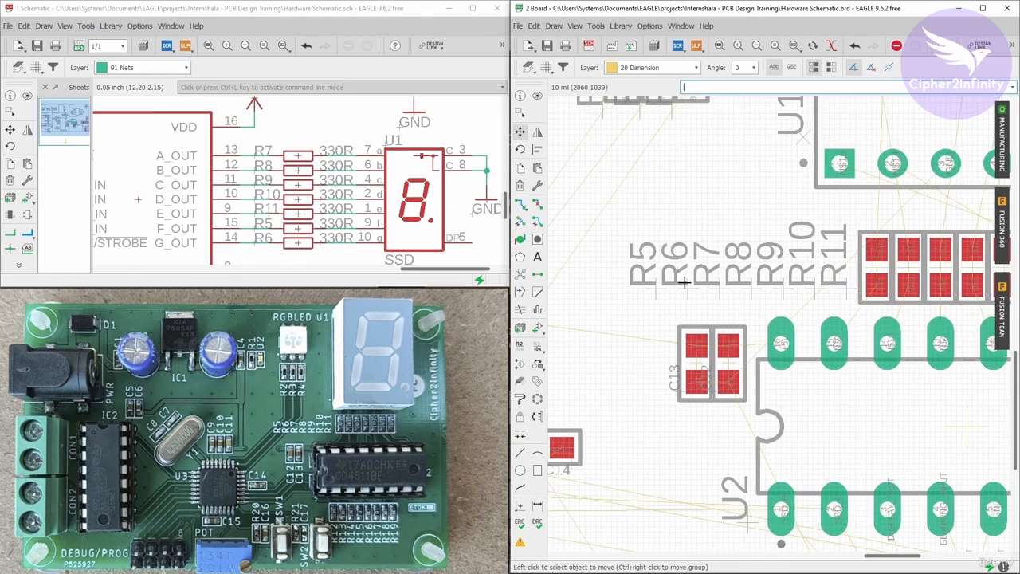
Group the R5–R11 name labels and nudge them together as a group slightly left.
scroll(660, 282, down, 2)
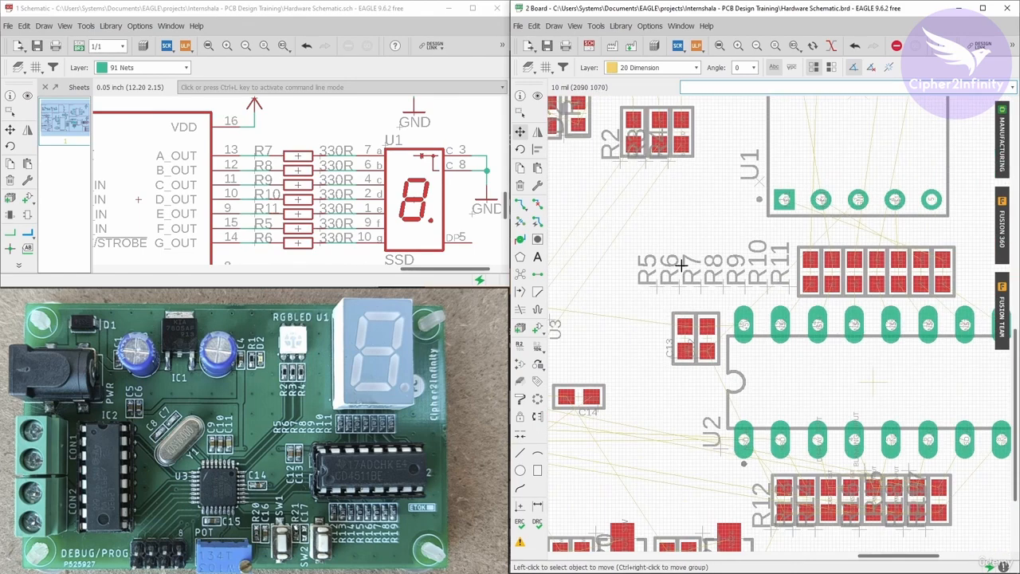
click(521, 113)
drag(627, 238, 804, 306)
click(520, 131)
right_click(674, 239)
click(687, 244)
click(670, 242)
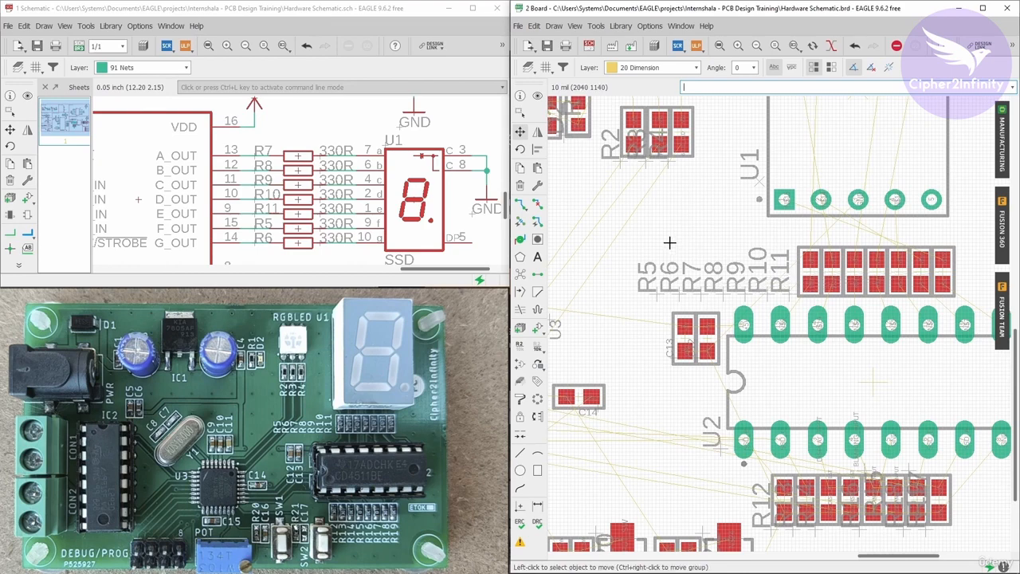
Maximize the board window and review the overall component placement on the board.
scroll(669, 242, down, 5)
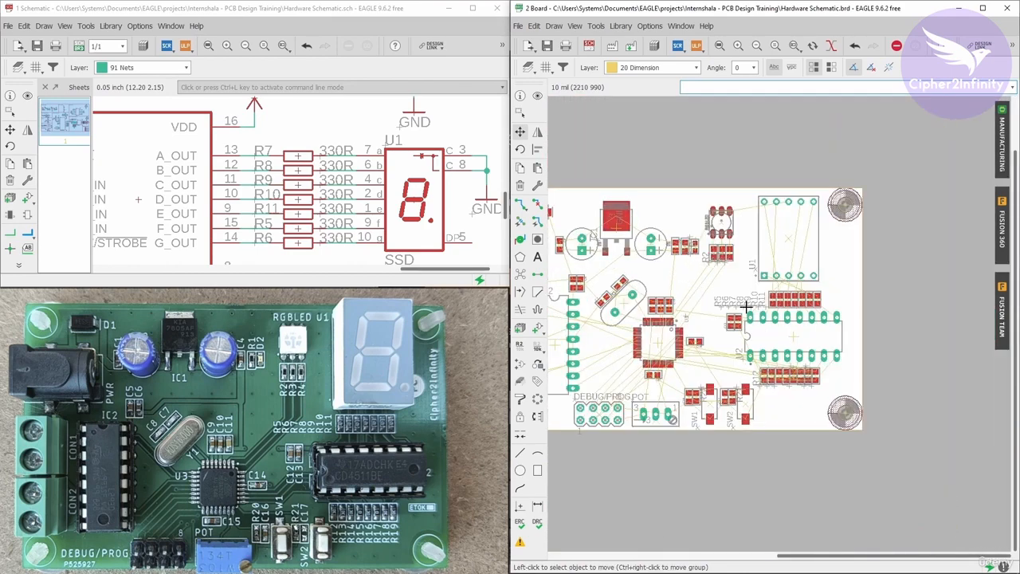
scroll(836, 332, down, 2)
scroll(645, 311, up, 2)
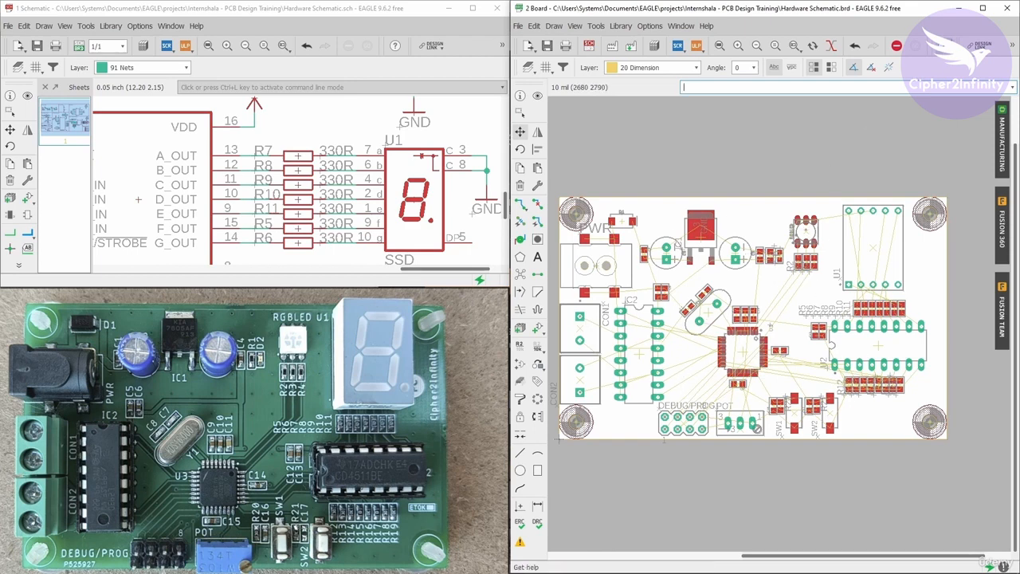
click(982, 8)
scroll(468, 289, up, 4)
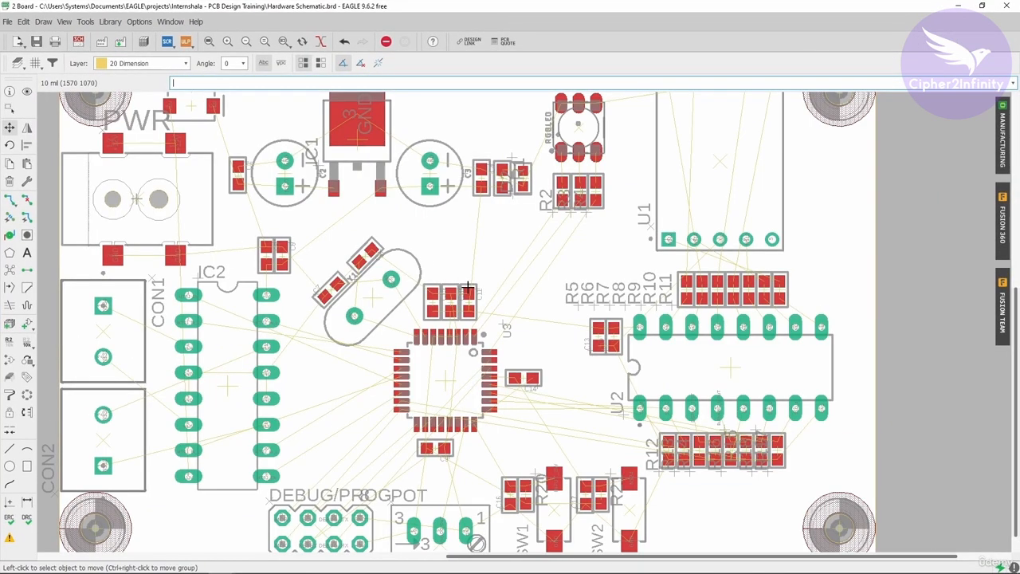
scroll(469, 288, down, 2)
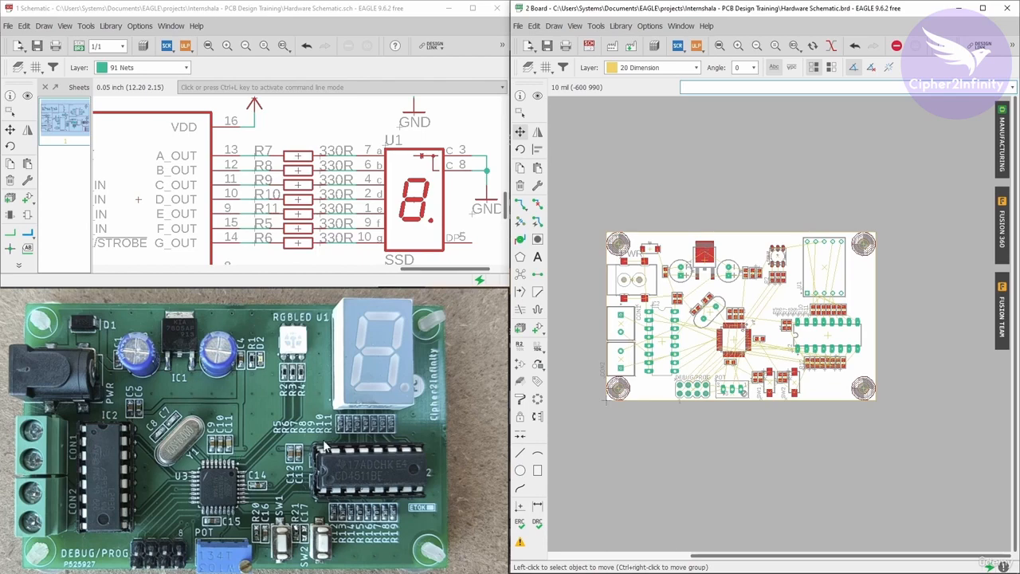
scroll(687, 316, up, 1)
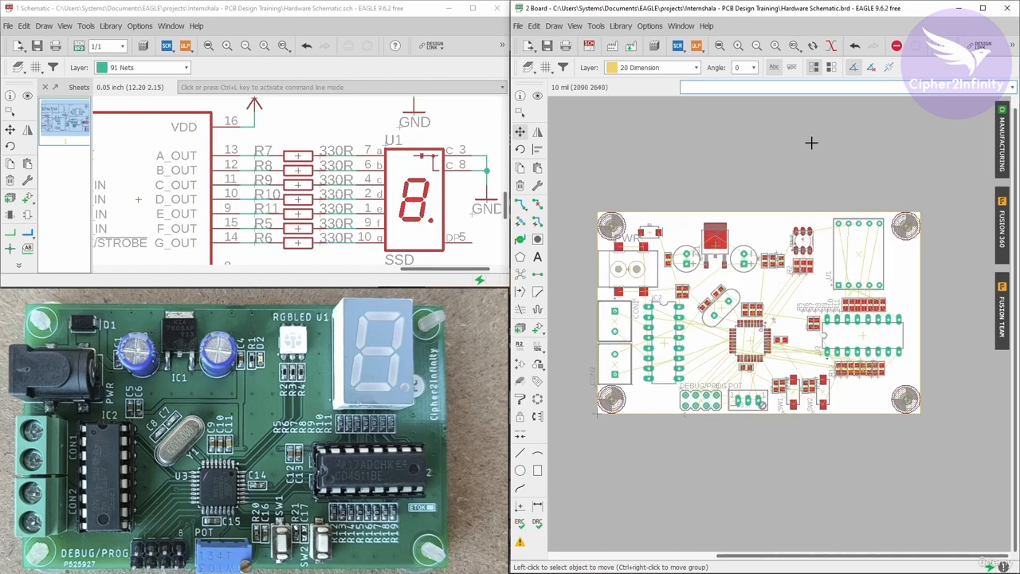
click(987, 8)
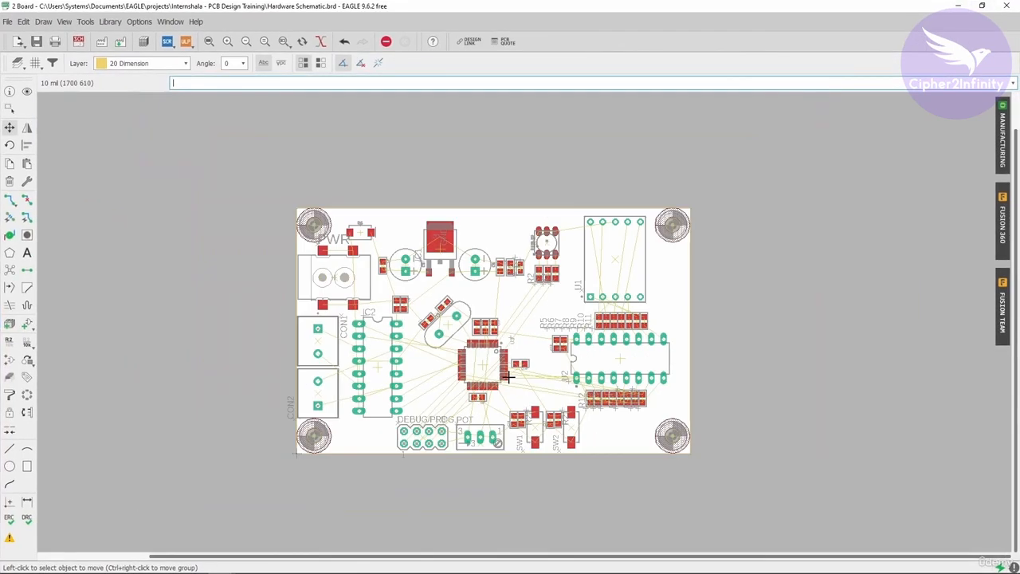
scroll(491, 365, up, 2)
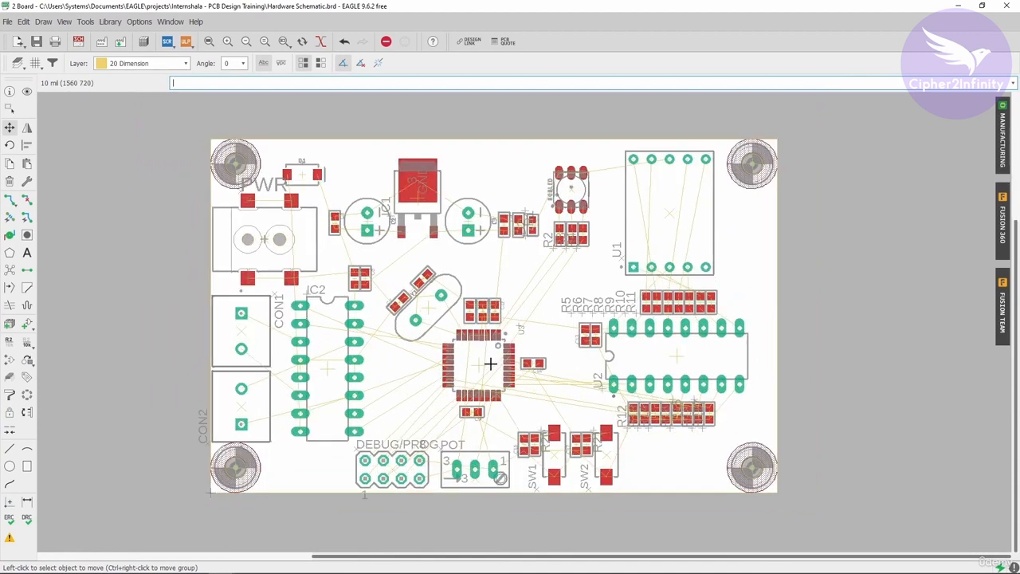